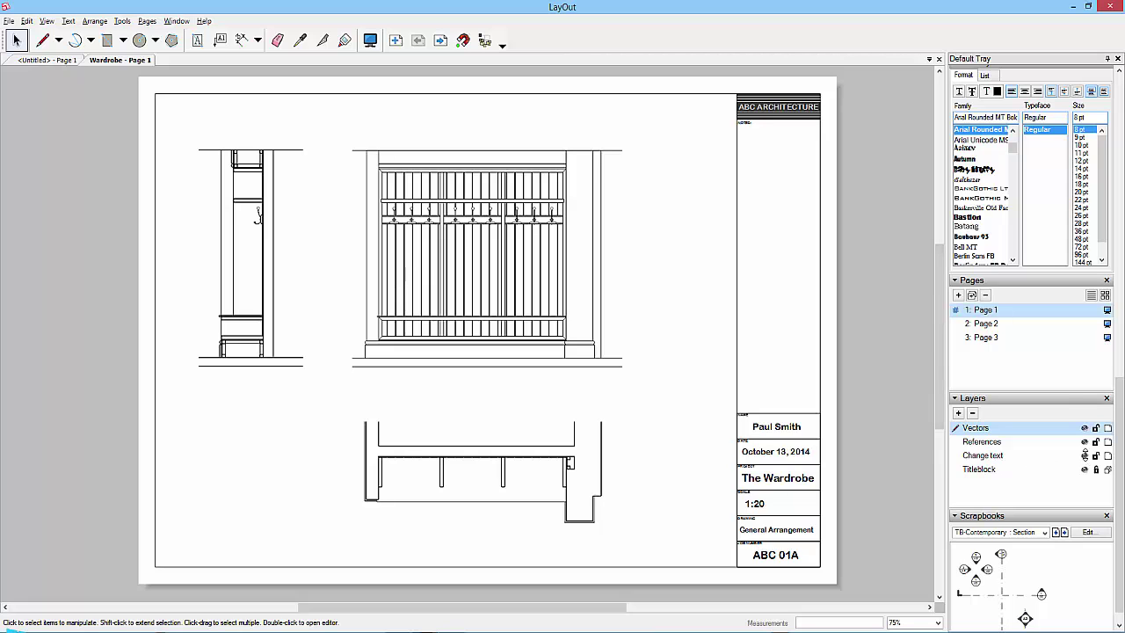
- Toggle the Change text layer's visibility off and on, and check the date text in the title block
click(1085, 455)
click(1086, 456)
click(778, 453)
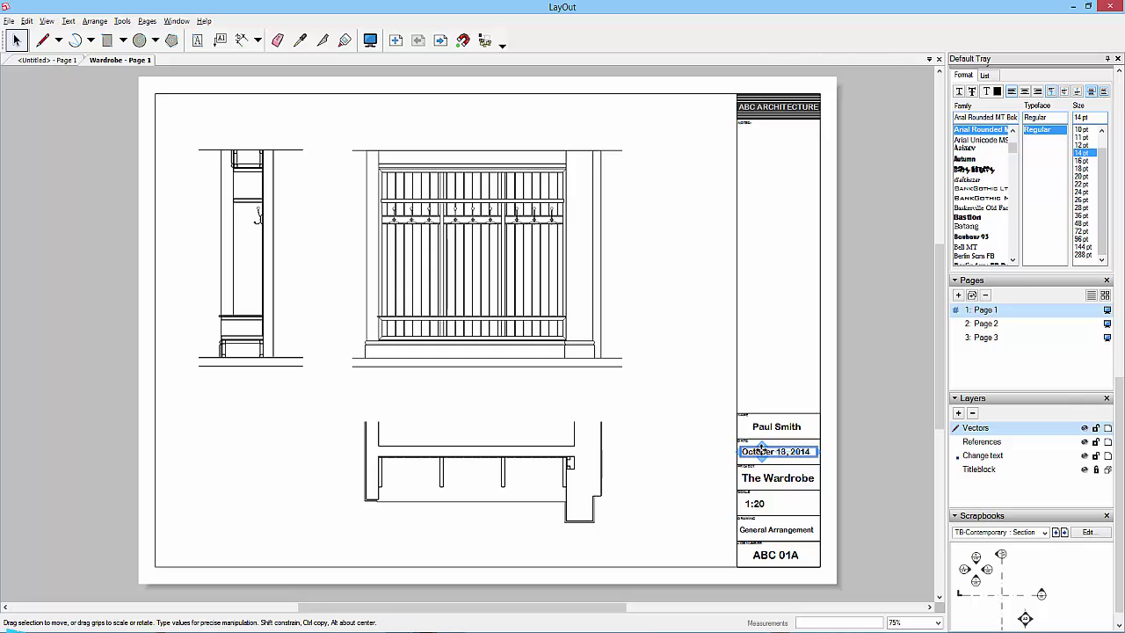
double_click(761, 448)
click(840, 469)
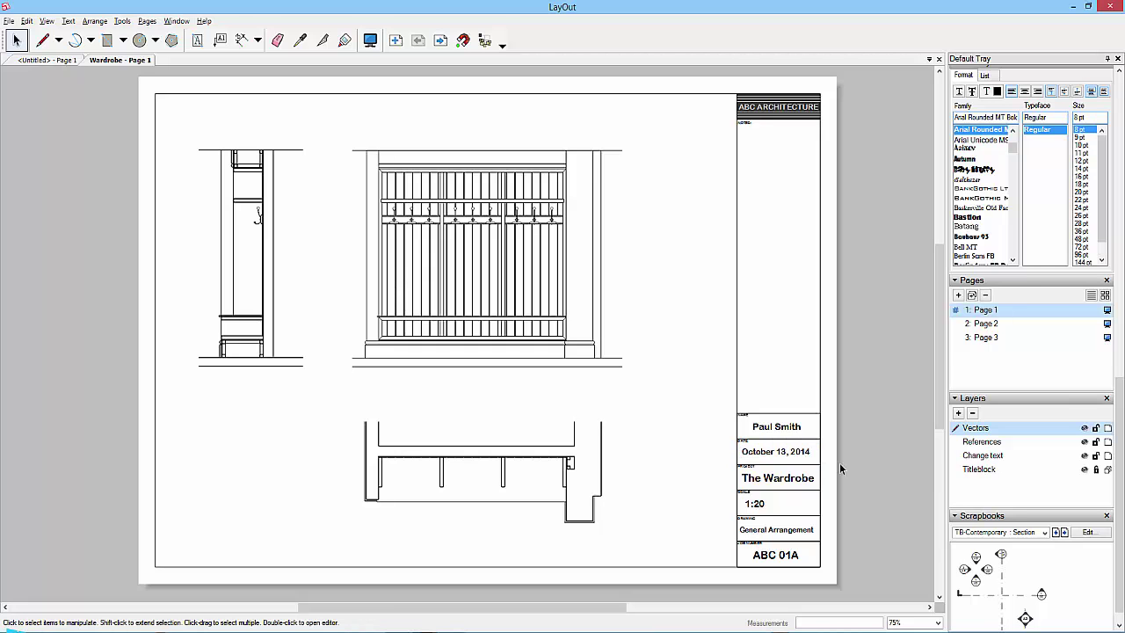
- Convert the title block's date on Page 1 from auto-text to plain text and copy it
right_click(761, 454)
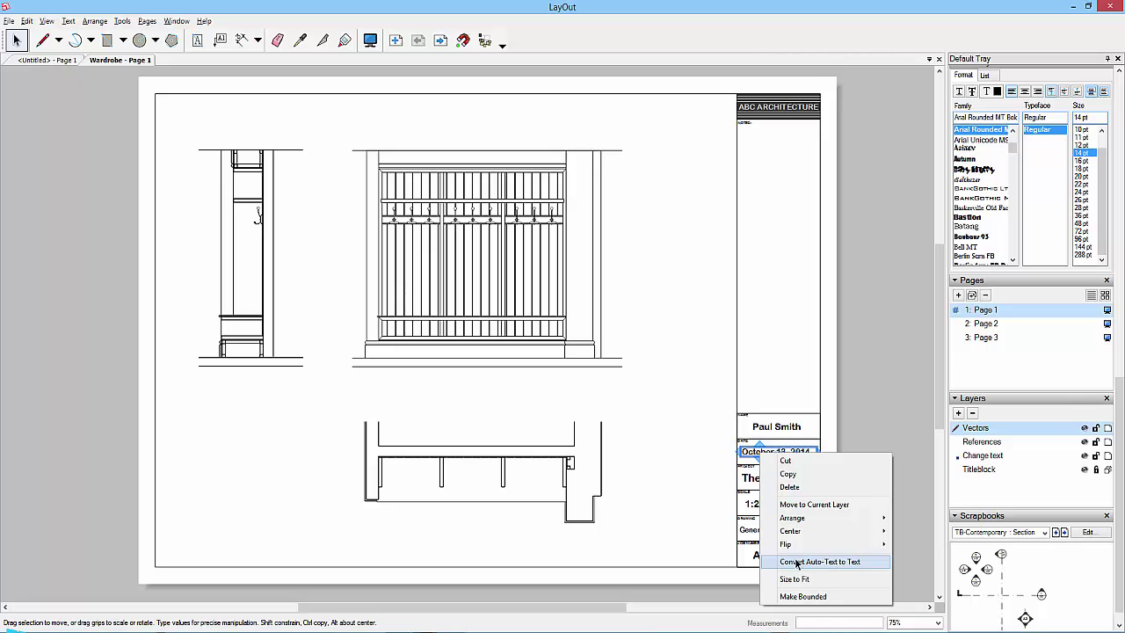
click(800, 562)
double_click(770, 456)
key(ctrl+c)
key(Escape)
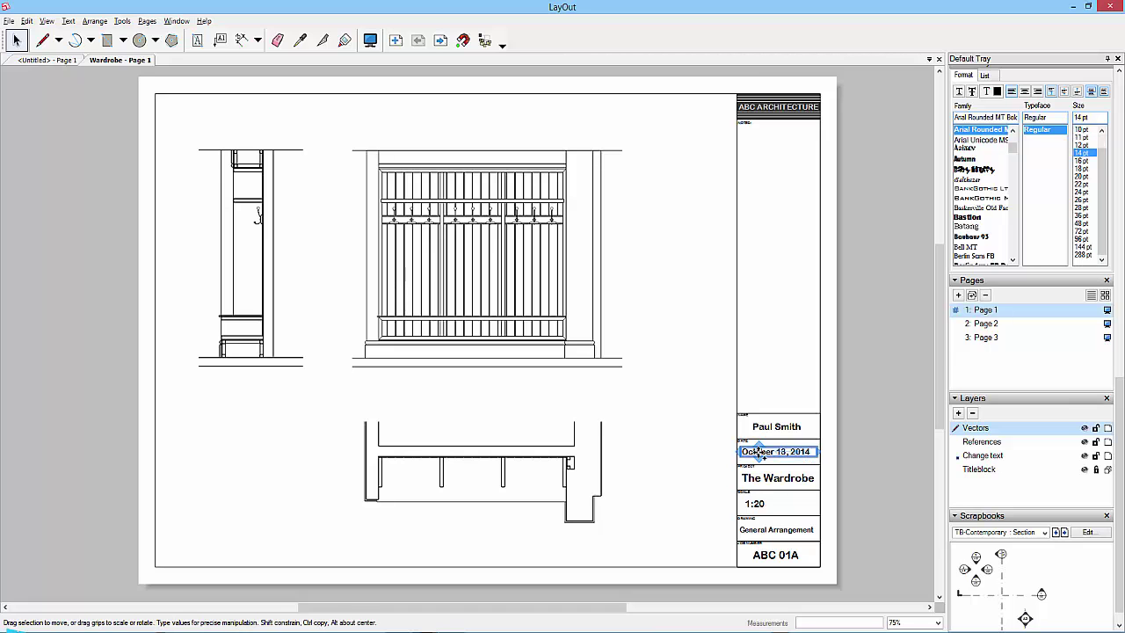
- Paste the copied date text into the title block on Page 2
click(985, 323)
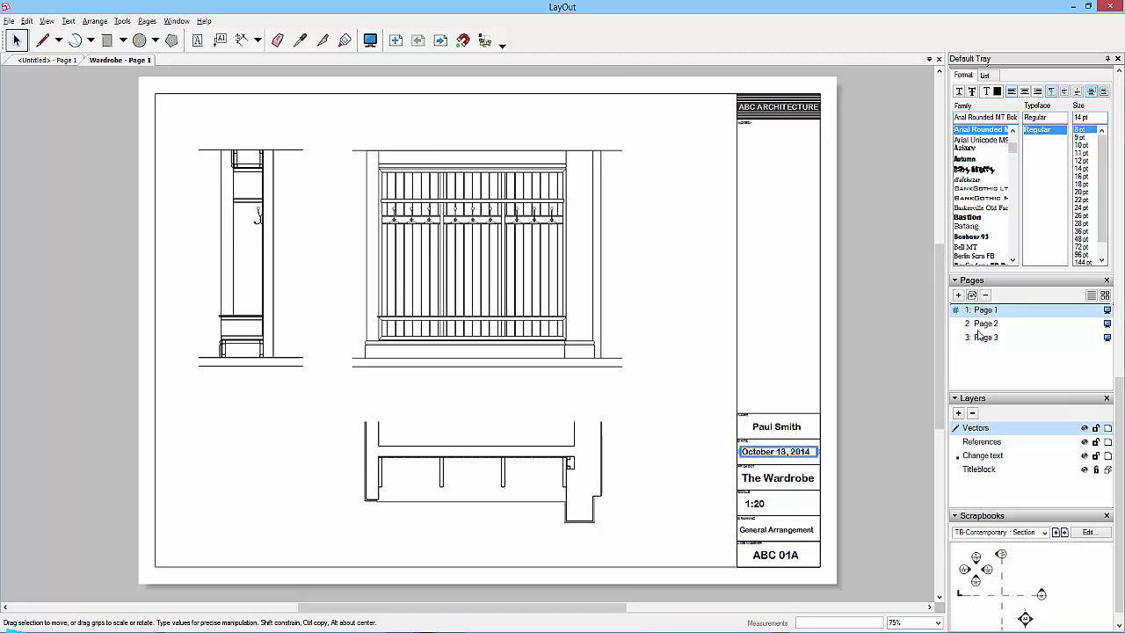
key(ctrl+v)
click(856, 455)
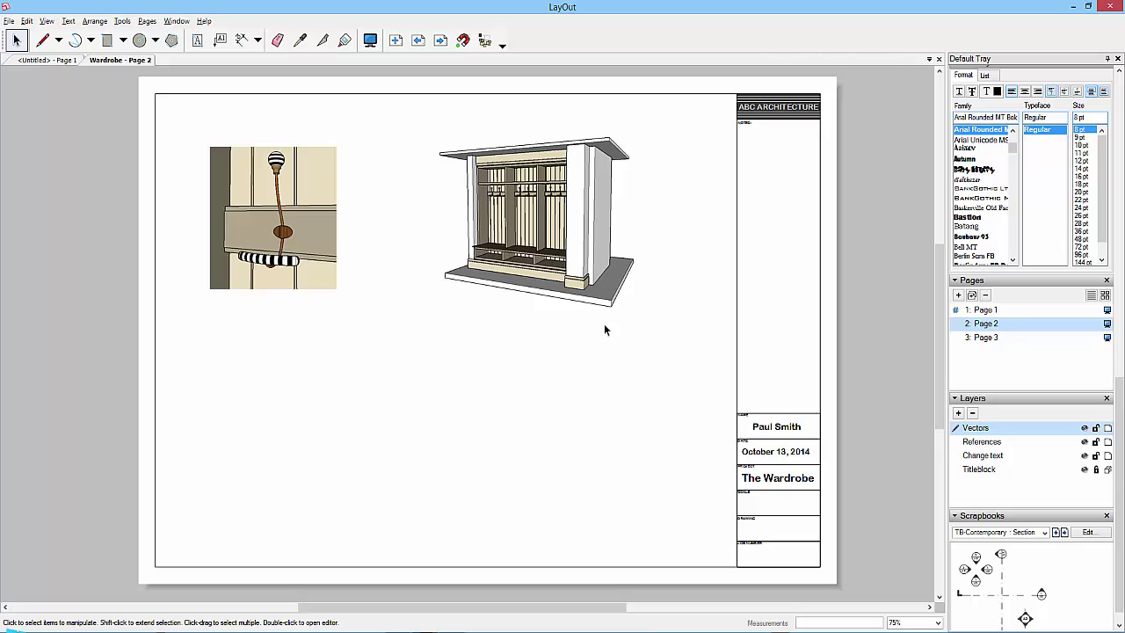
- Select the hook detail and the wardrobe perspective on Page 2 to check which layer they are on
click(501, 249)
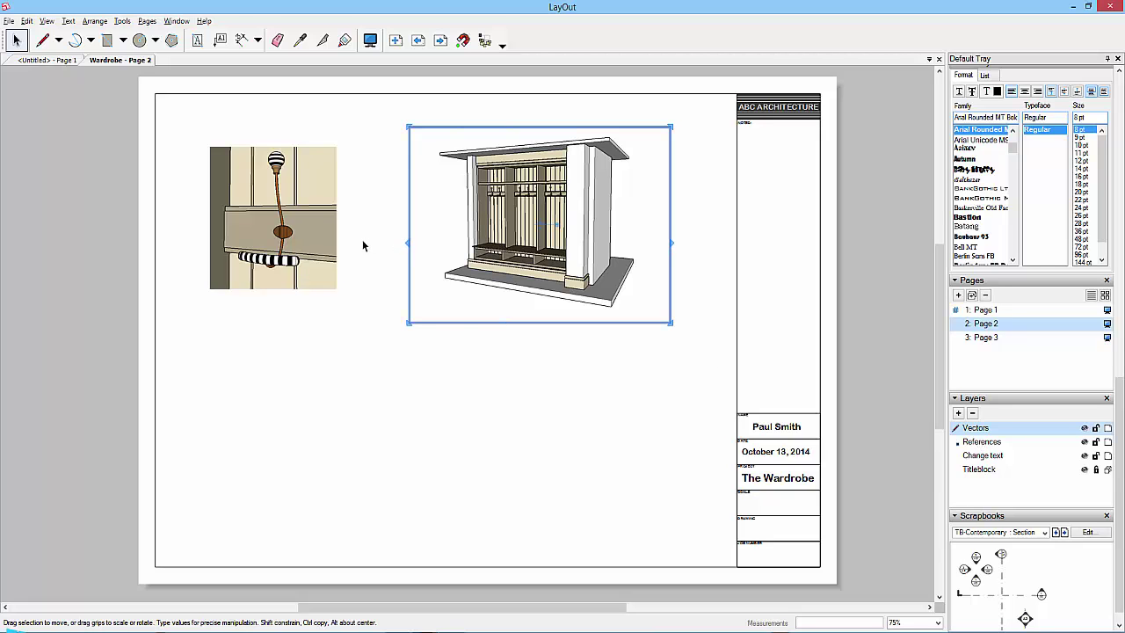
click(304, 224)
shift+click(498, 255)
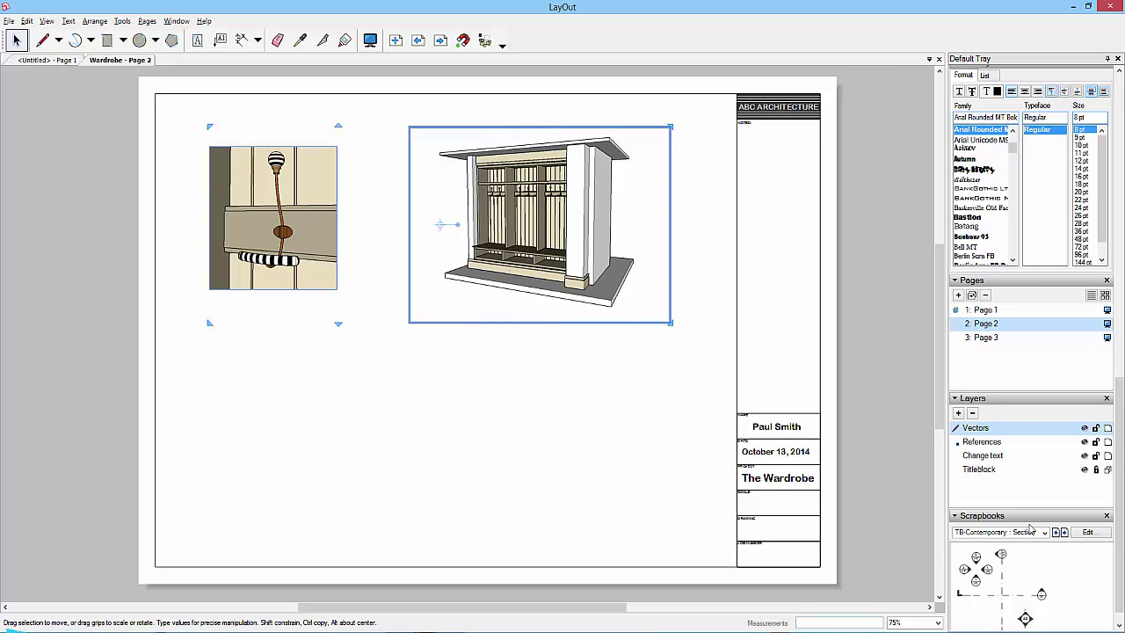
- Select the section, elevation and plan views on Page 1 in turn to check which layer holds them
click(988, 312)
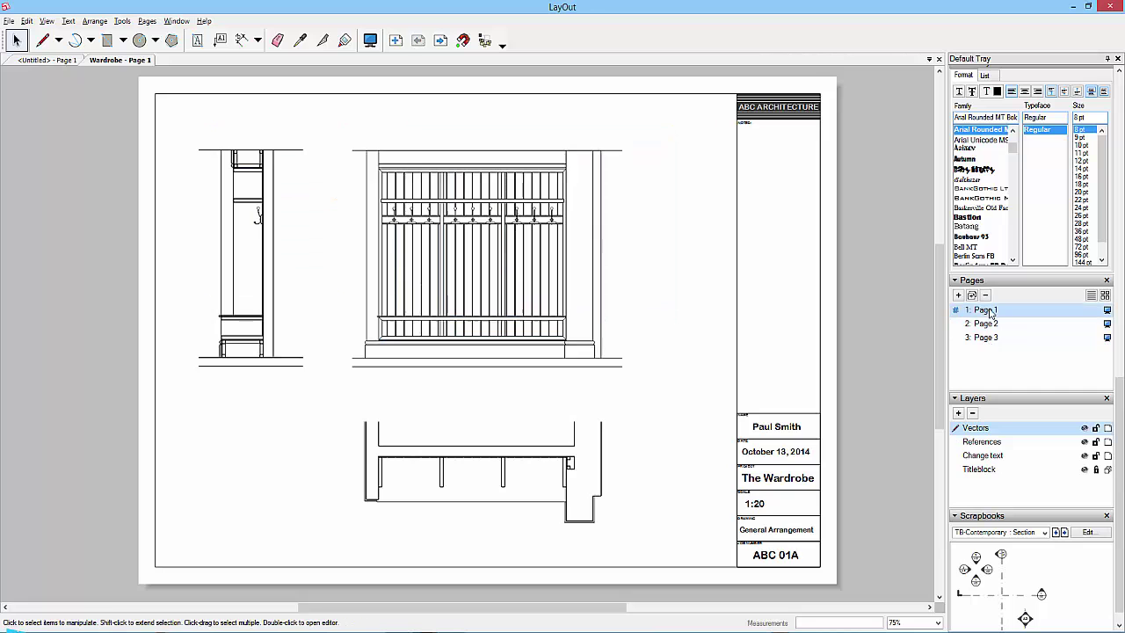
click(232, 298)
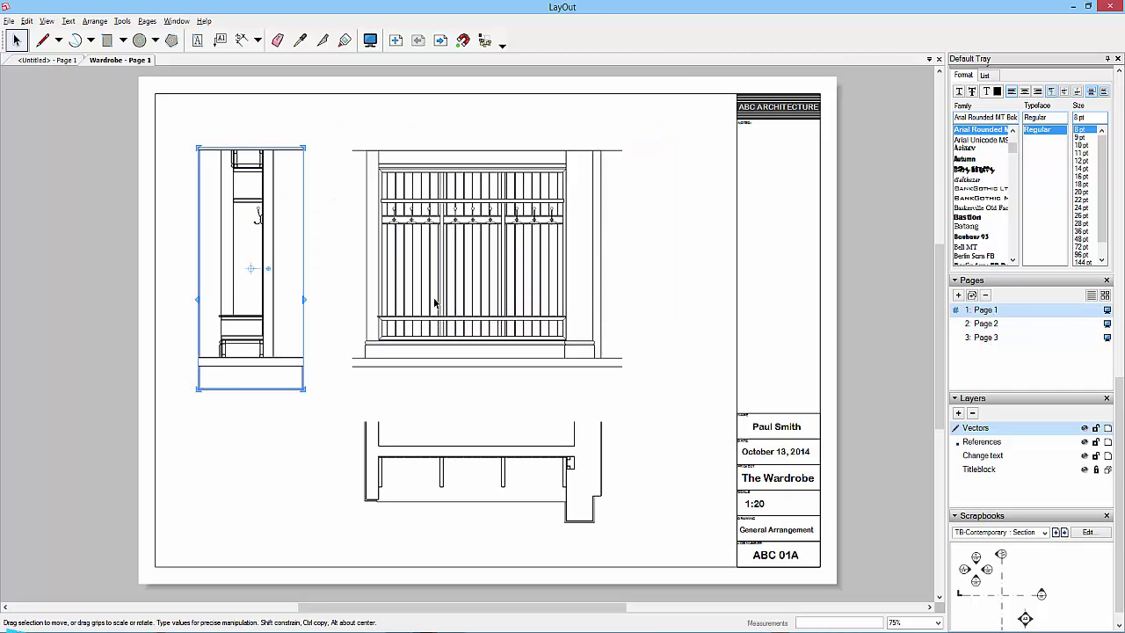
click(433, 297)
click(472, 472)
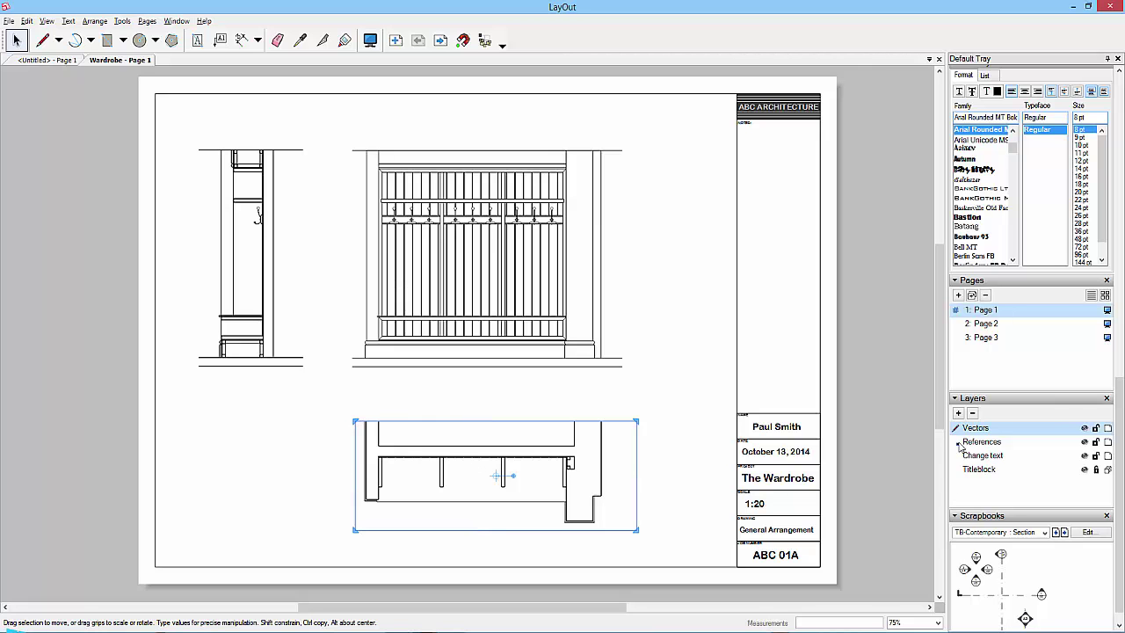
click(885, 461)
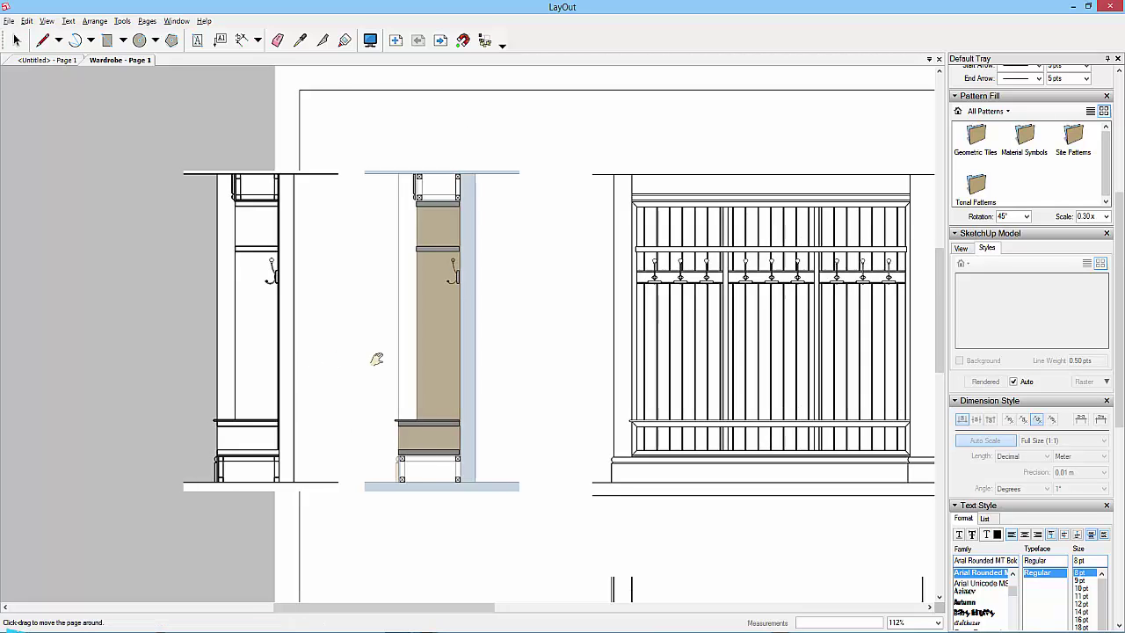
- Compare the line quality of the black-and-white wardrobe section with the coloured, hatched section, from the top shelves and hook to the bench
scroll(316, 325, up, 4)
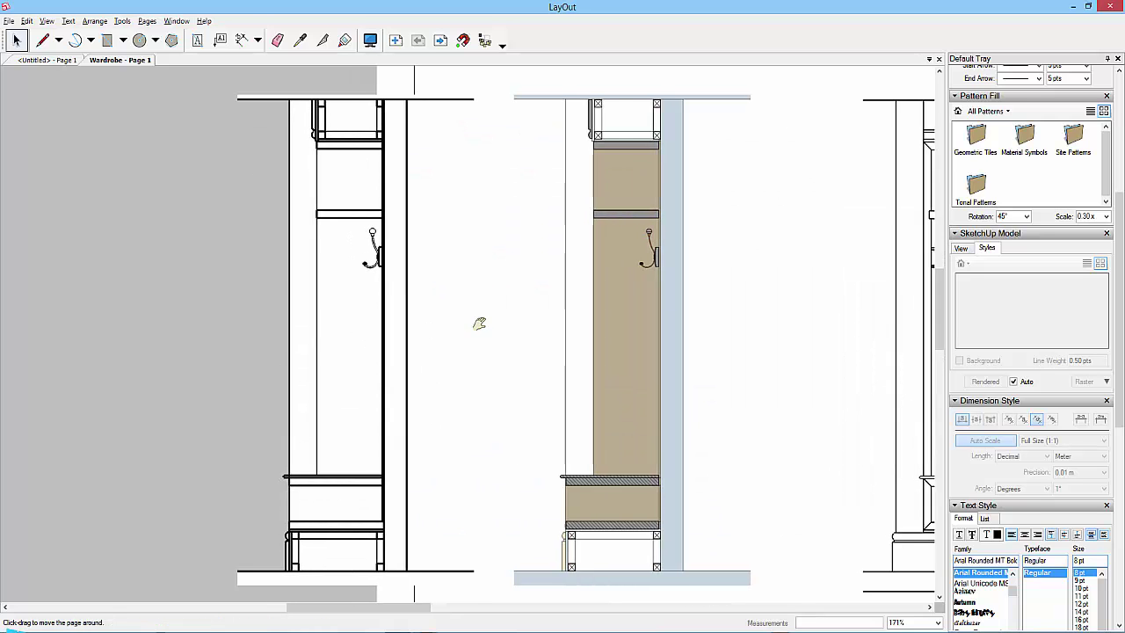
middle_drag(477, 322, 513, 319)
scroll(393, 103, up, 6)
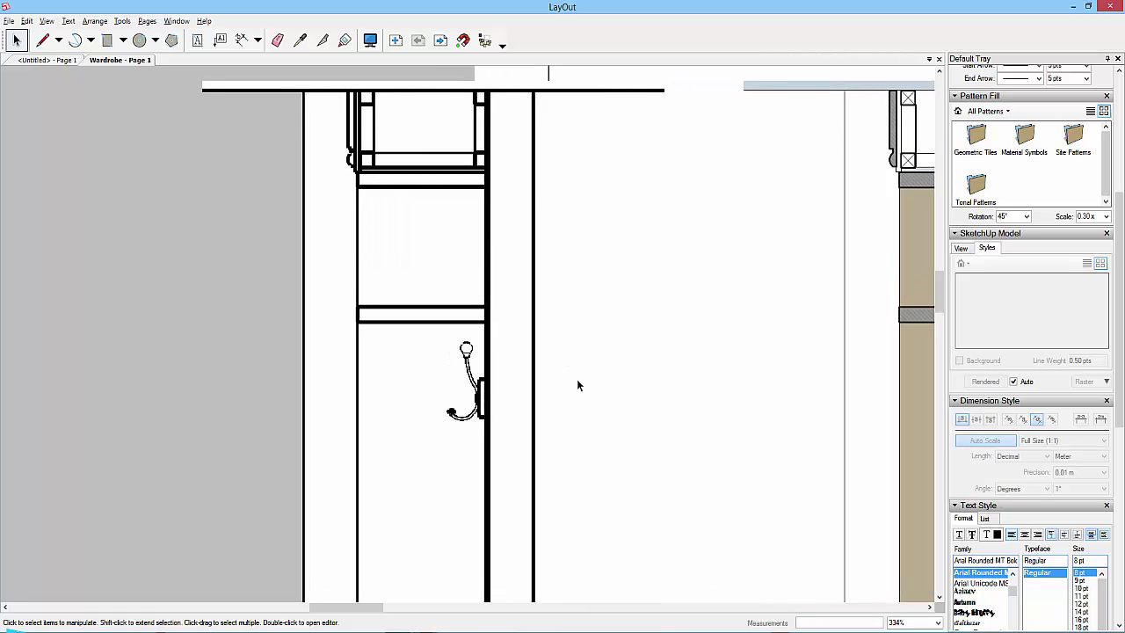
middle_drag(578, 379, 166, 380)
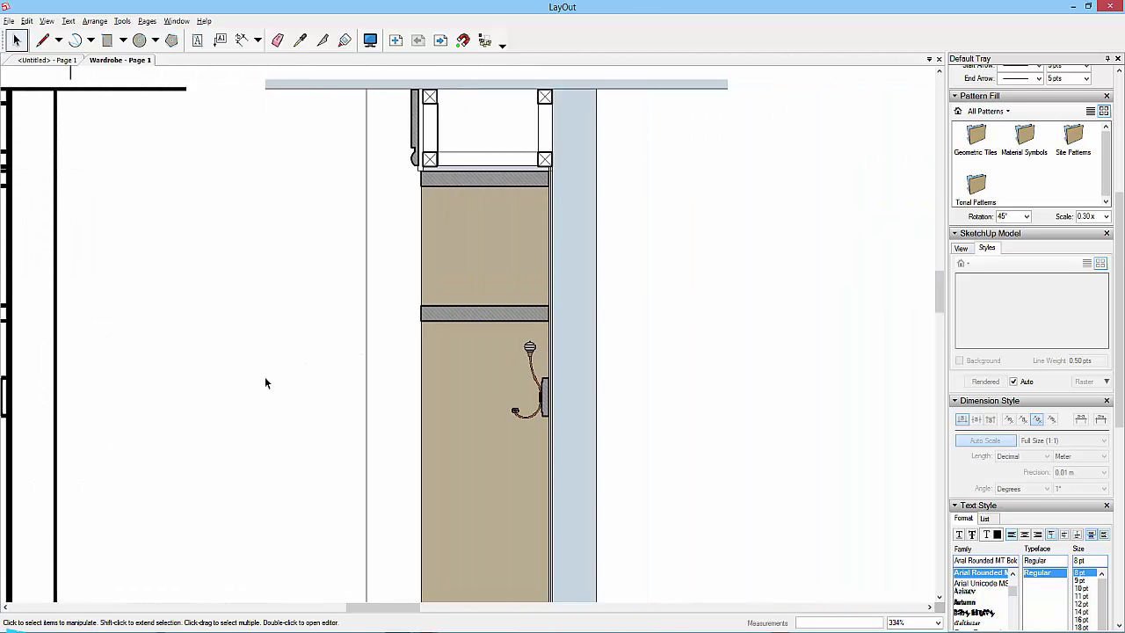
scroll(274, 385, down, 4)
middle_drag(296, 407, 395, 295)
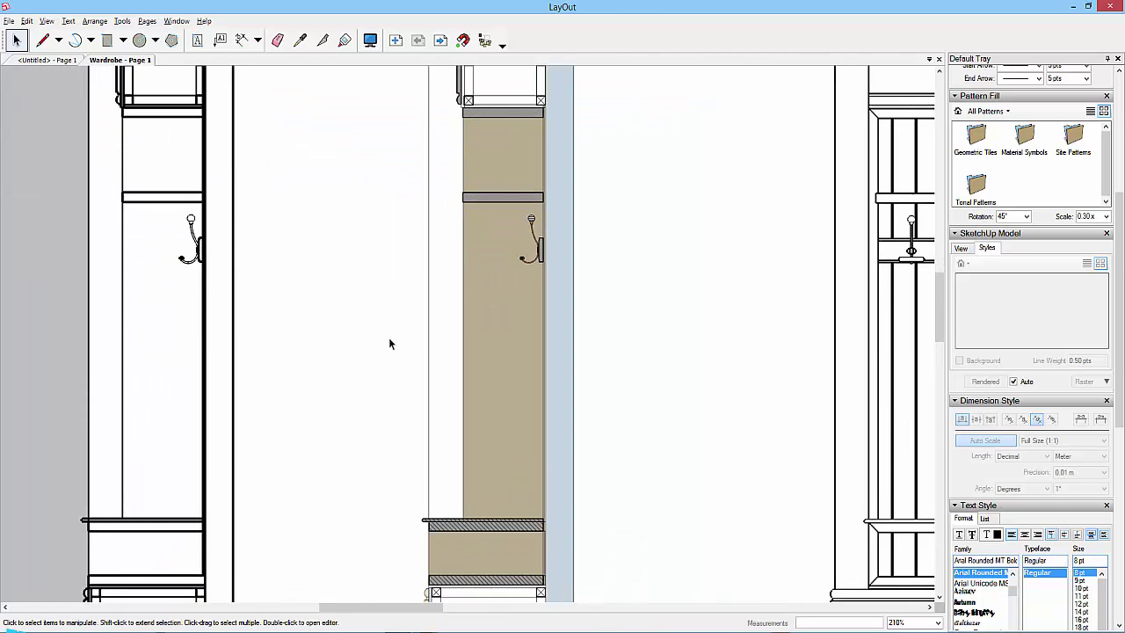
scroll(389, 338, down, 4)
middle_drag(372, 388, 490, 393)
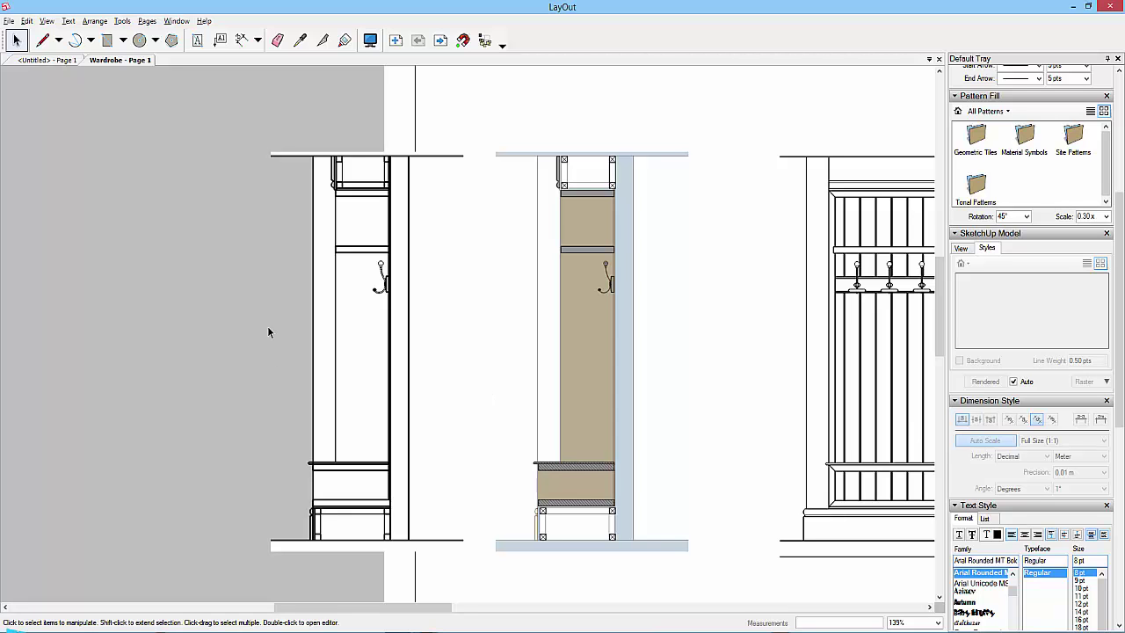
scroll(291, 528, up, 6)
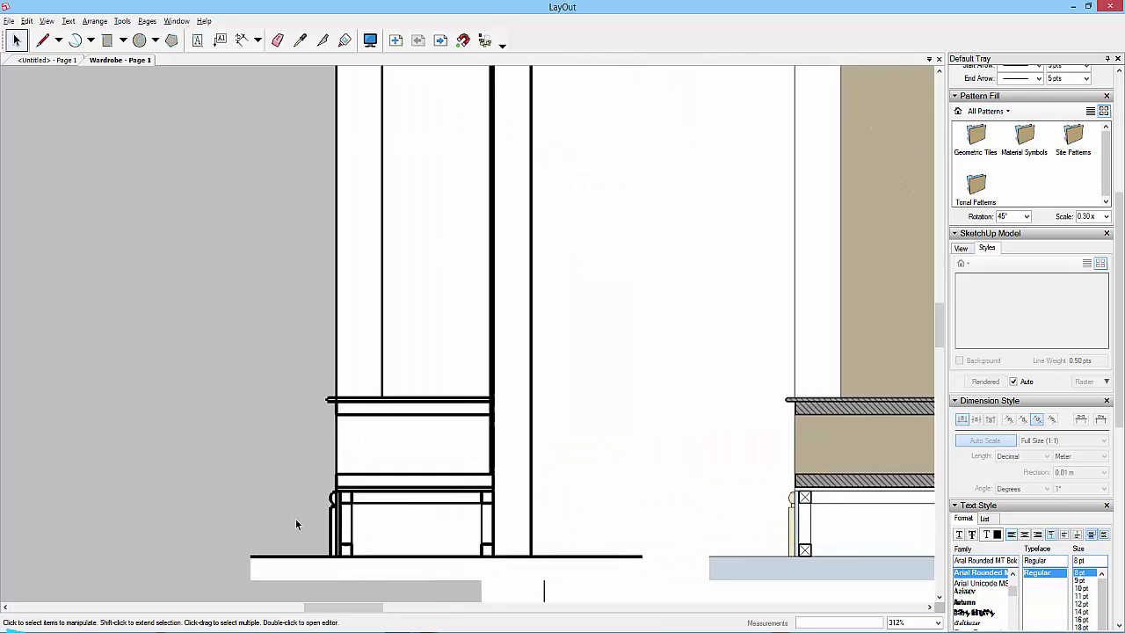
scroll(329, 514, up, 4)
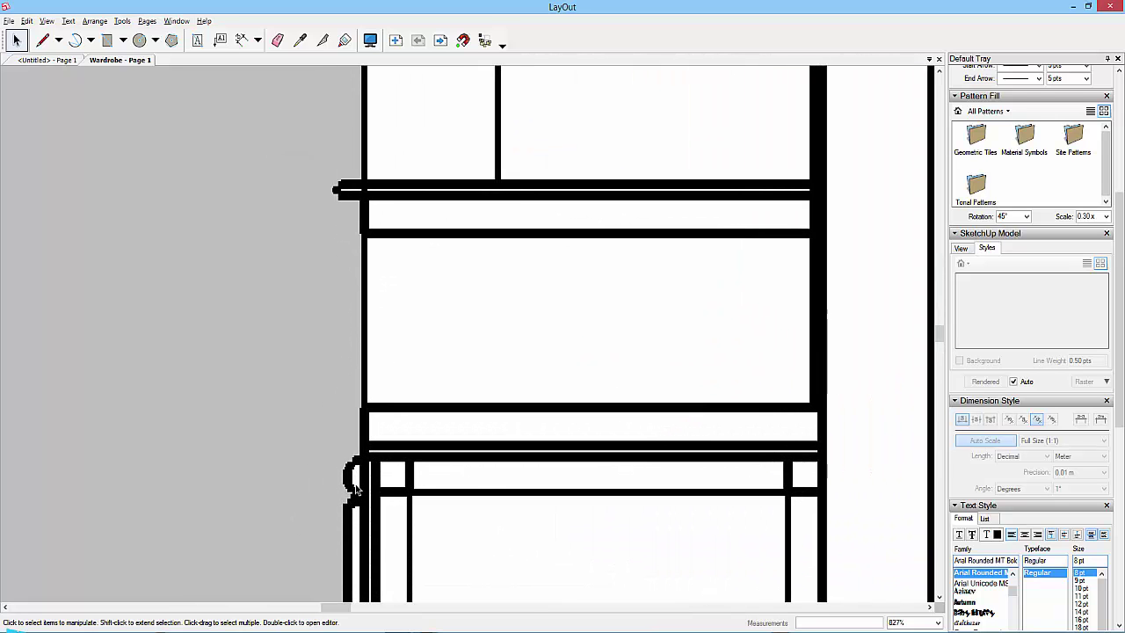
- Set the document's rendering resolution for editing to Low in the paper settings
click(8, 20)
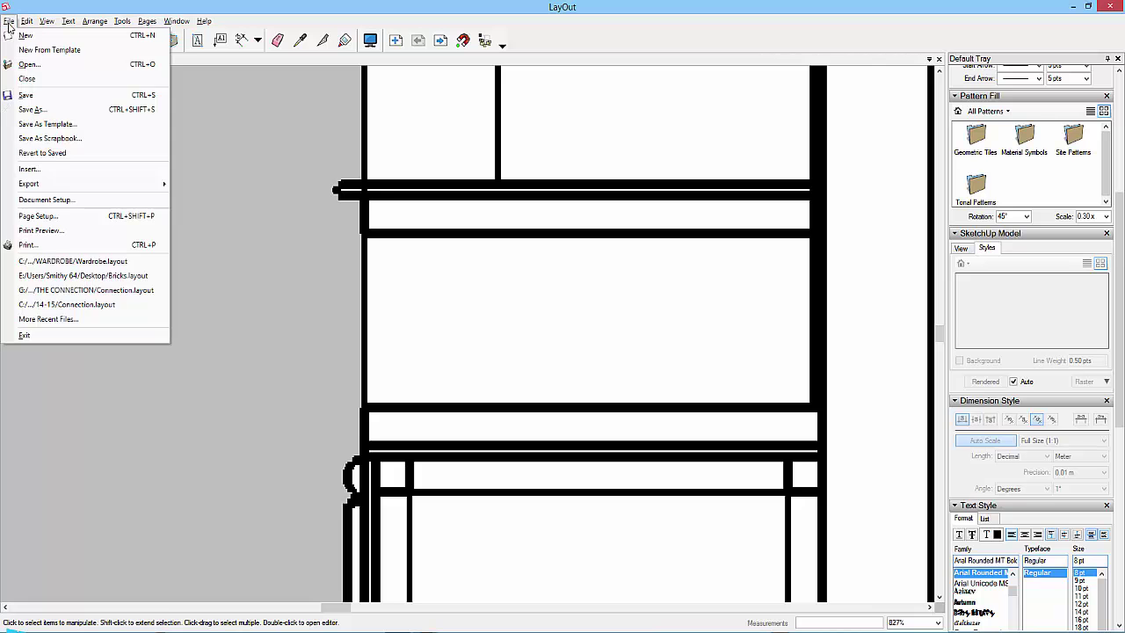
click(48, 200)
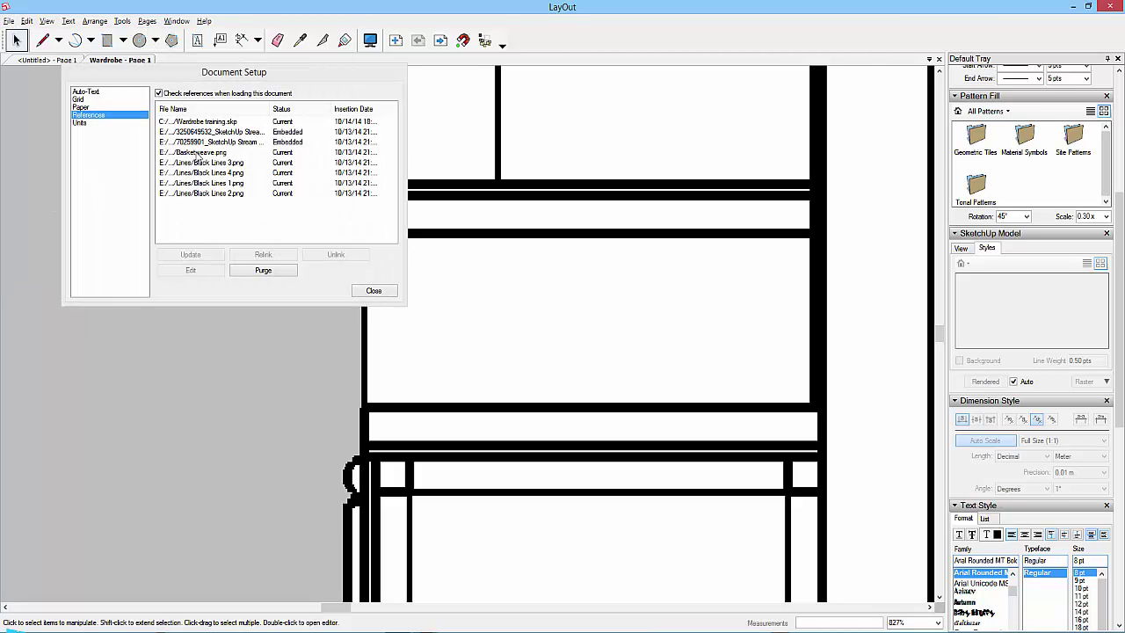
click(82, 107)
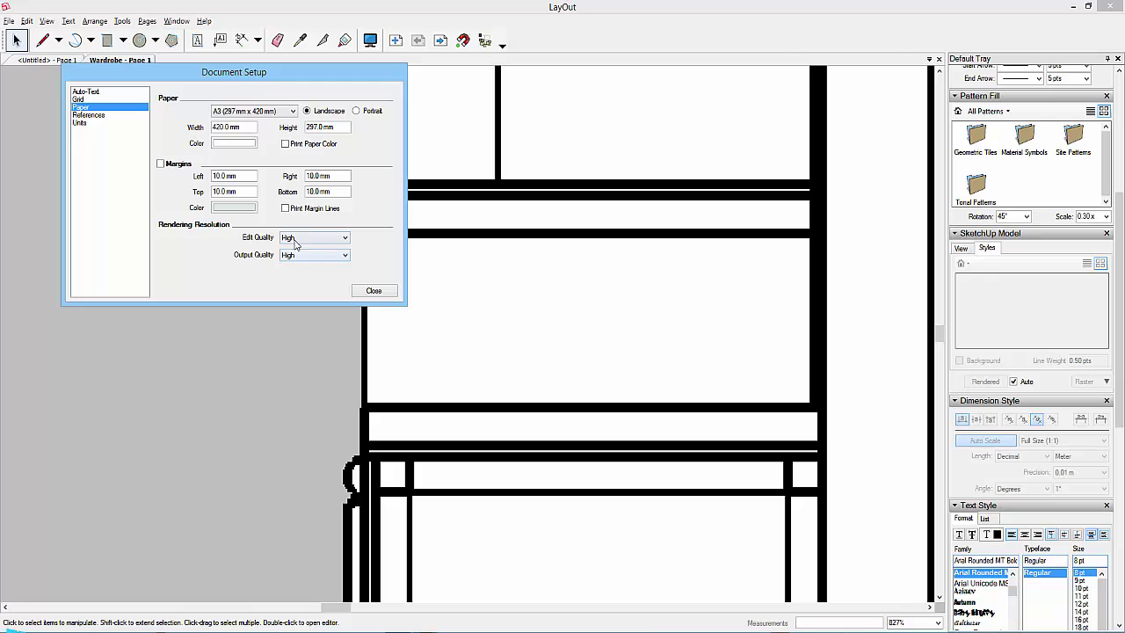
click(296, 241)
click(291, 249)
click(363, 291)
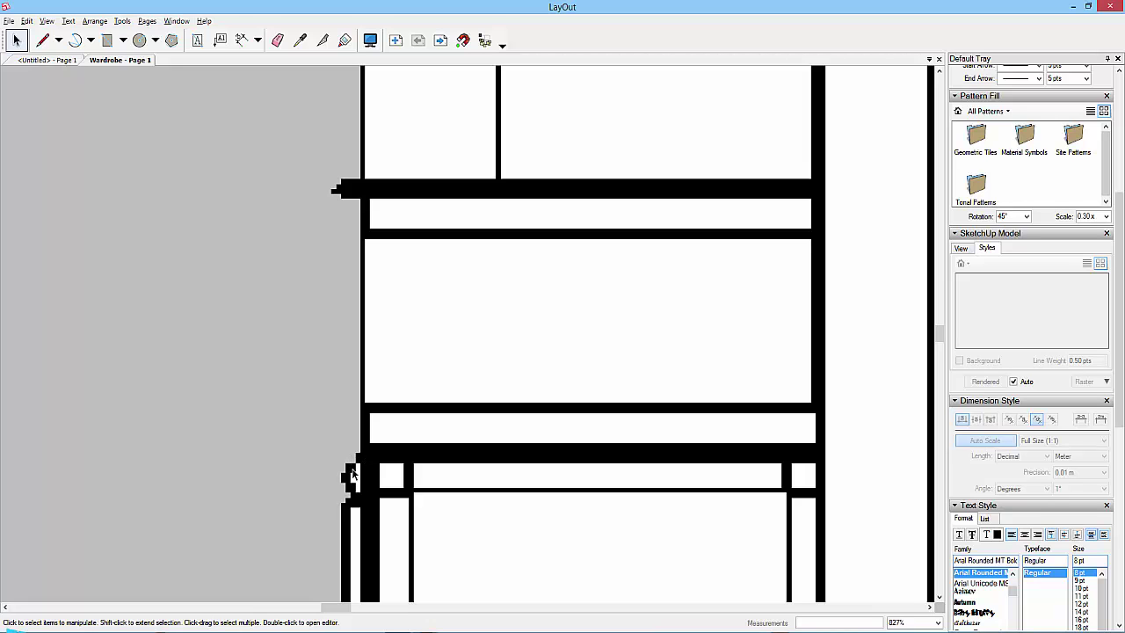
- Set the document's edit quality back to High in the paper settings
click(9, 21)
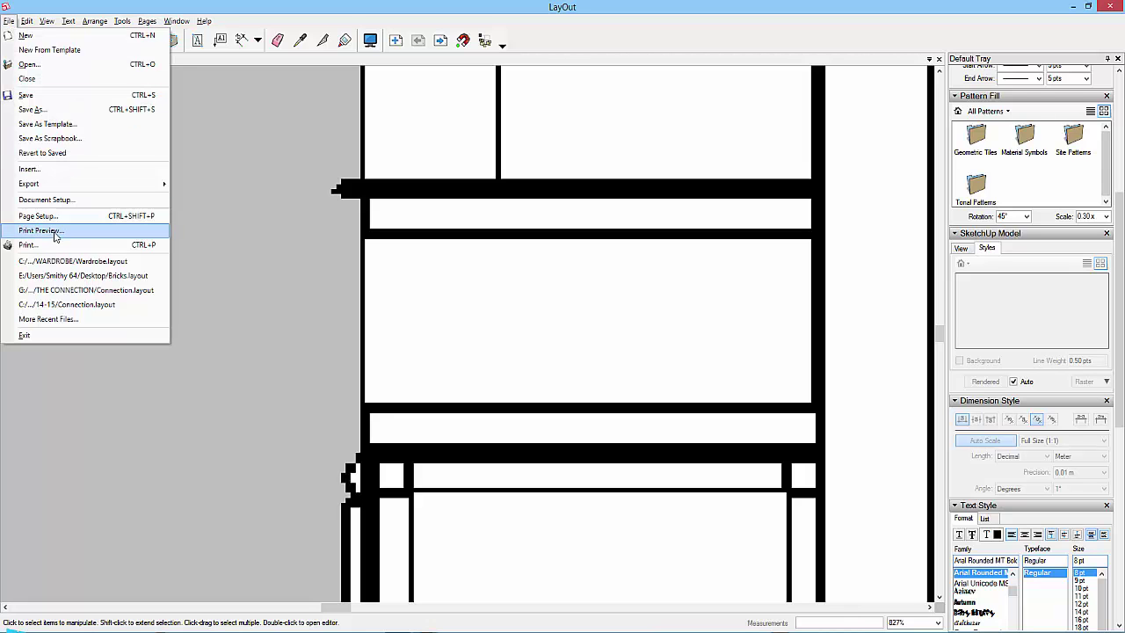
click(47, 200)
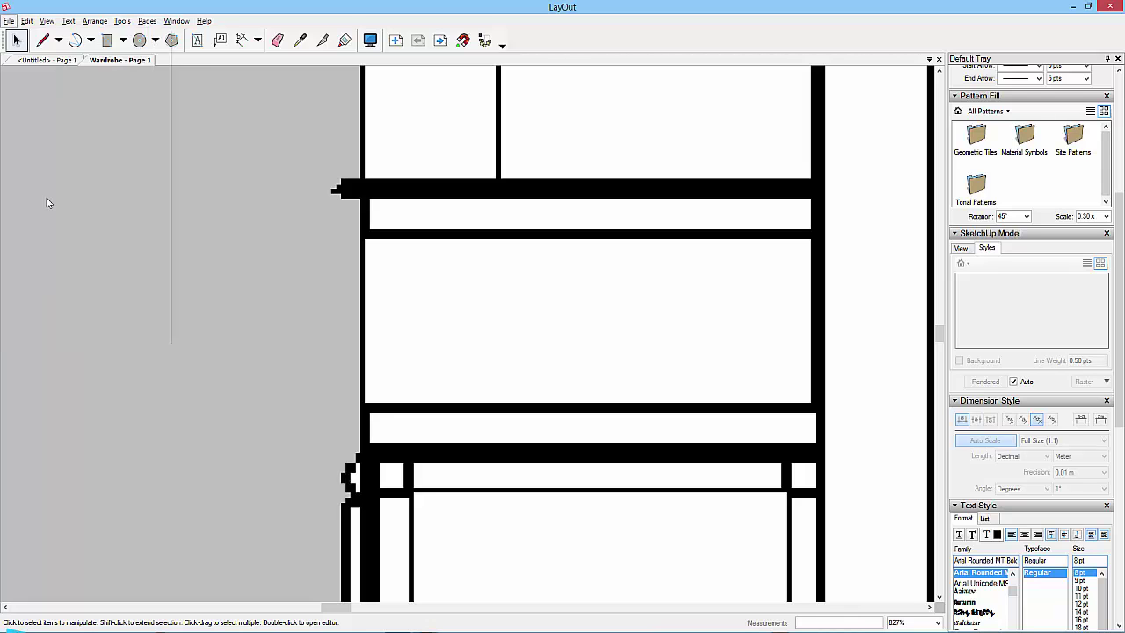
click(314, 255)
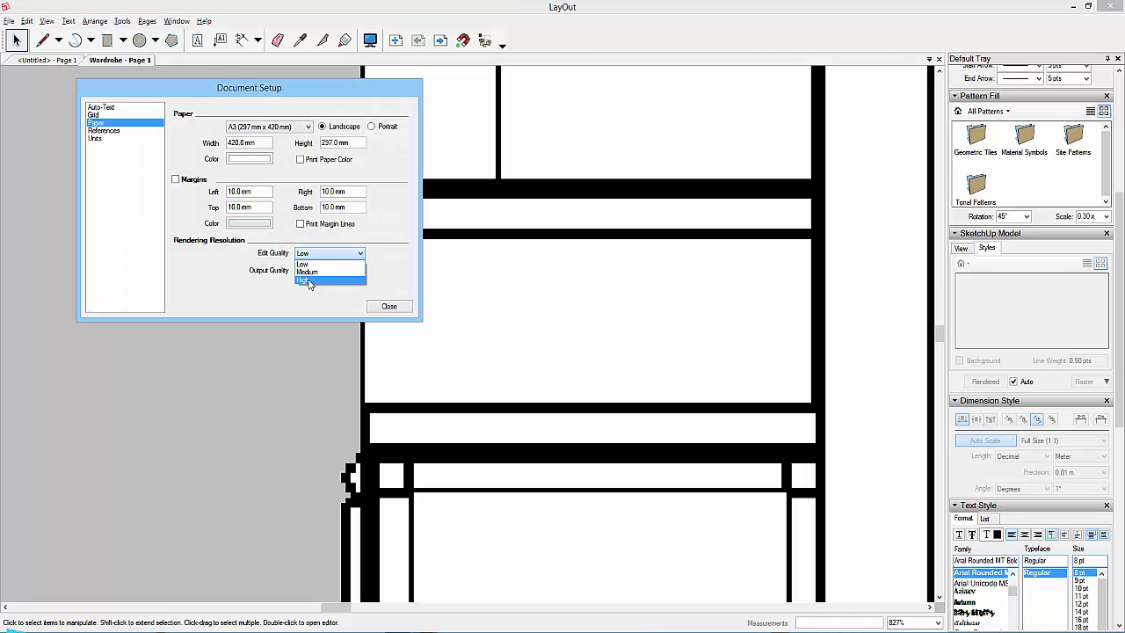
click(308, 281)
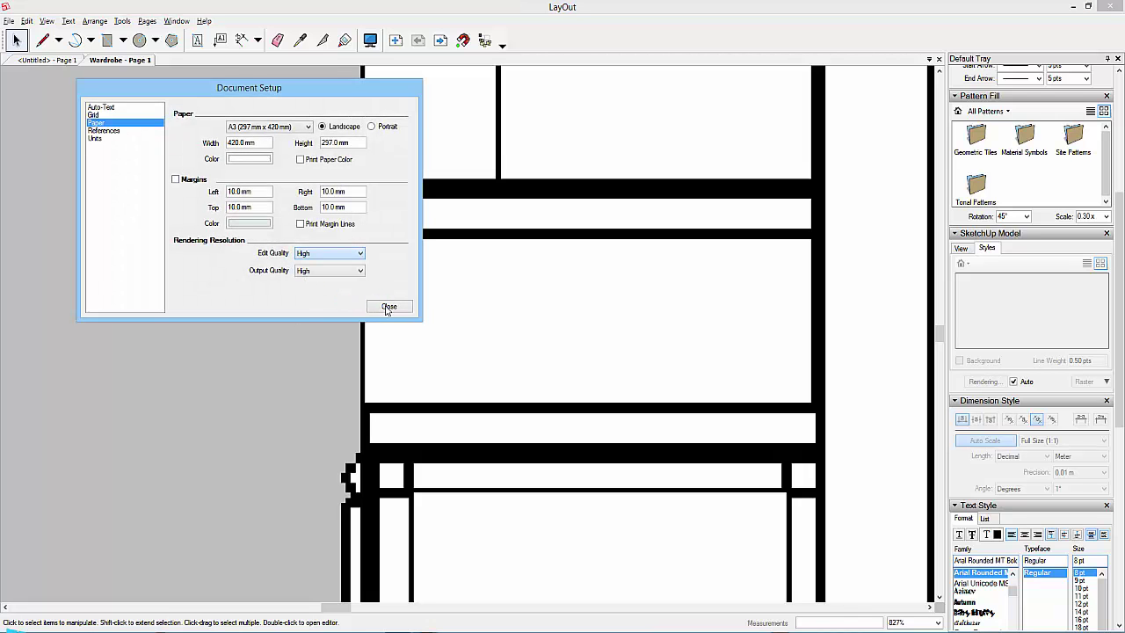
click(310, 325)
click(387, 306)
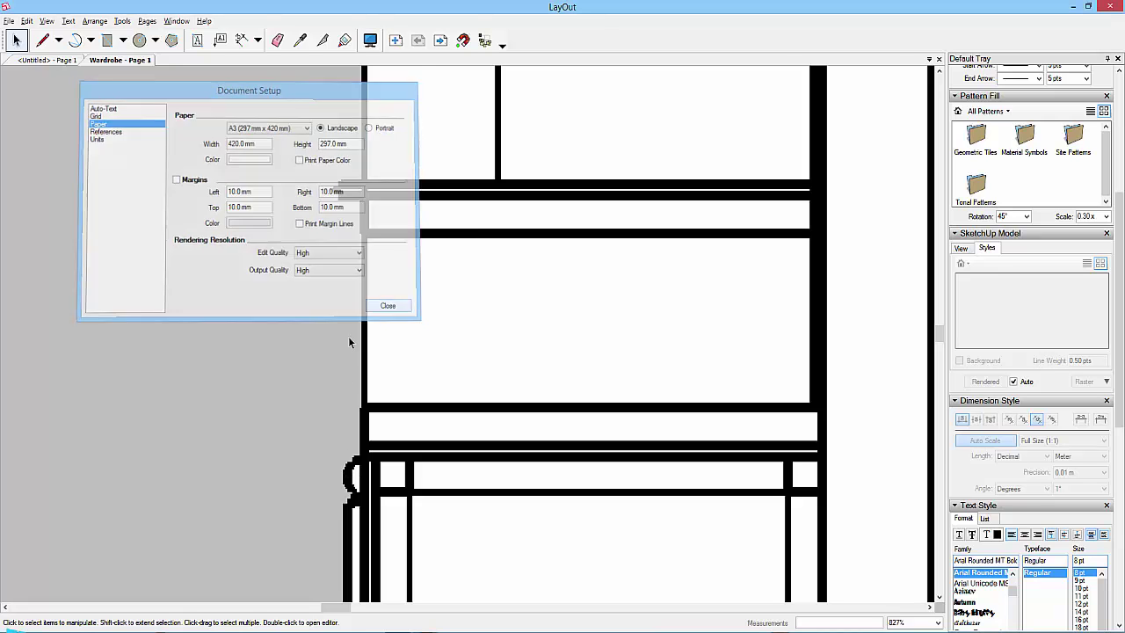
- Examine the linework of the black-and-white section around the bench edge and base at several magnifications
scroll(337, 184, up, 1)
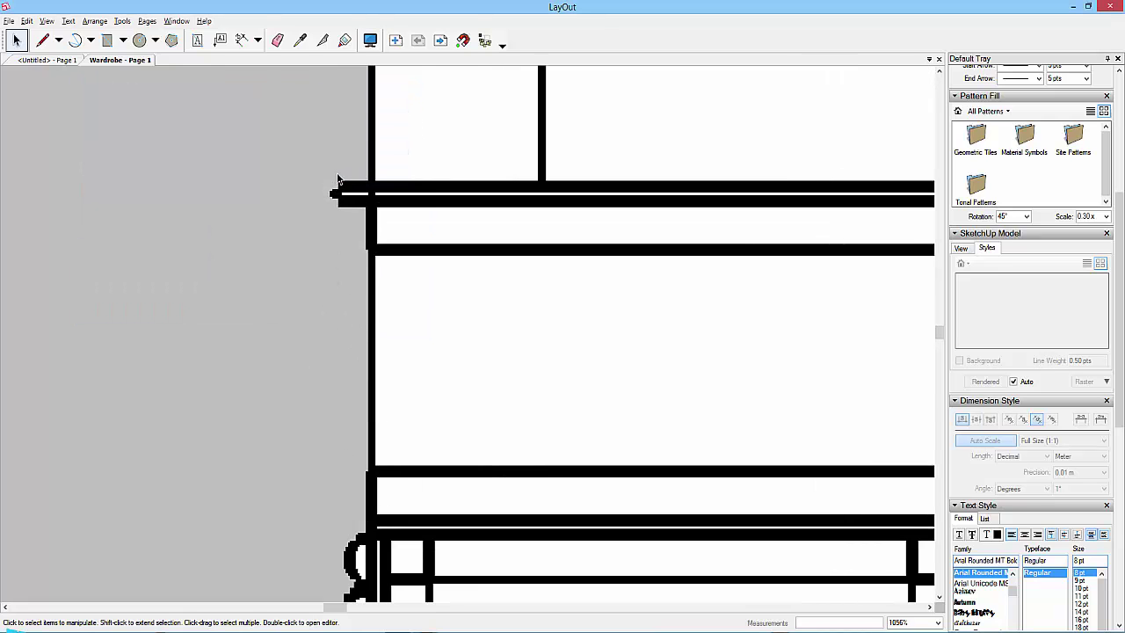
scroll(337, 181, down, 4)
middle_drag(387, 301, 420, 443)
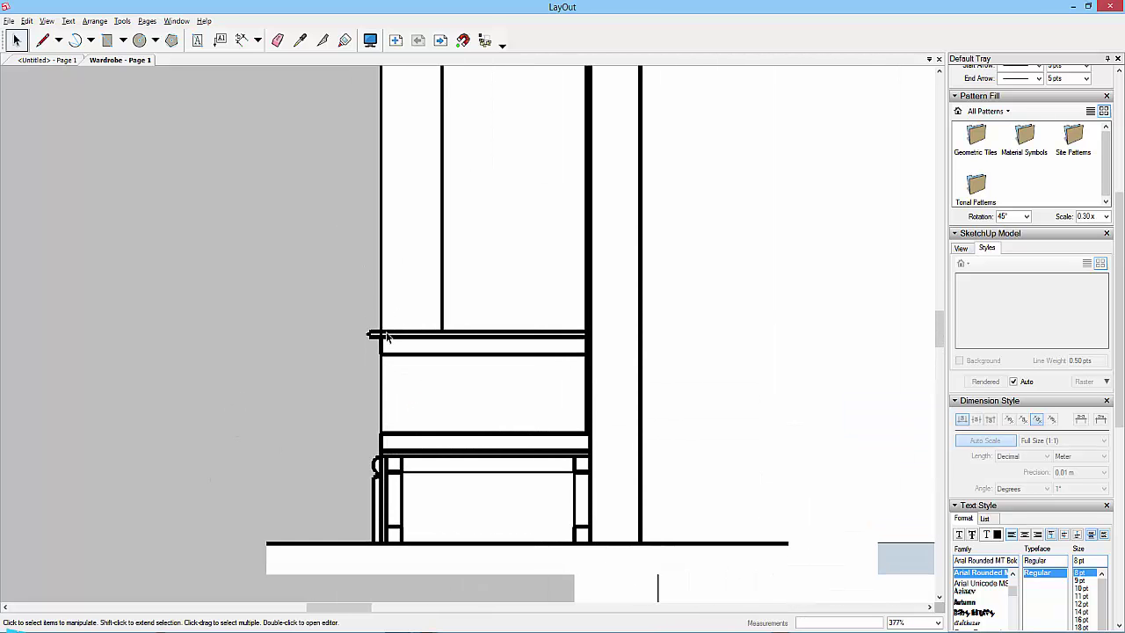
scroll(383, 335, up, 4)
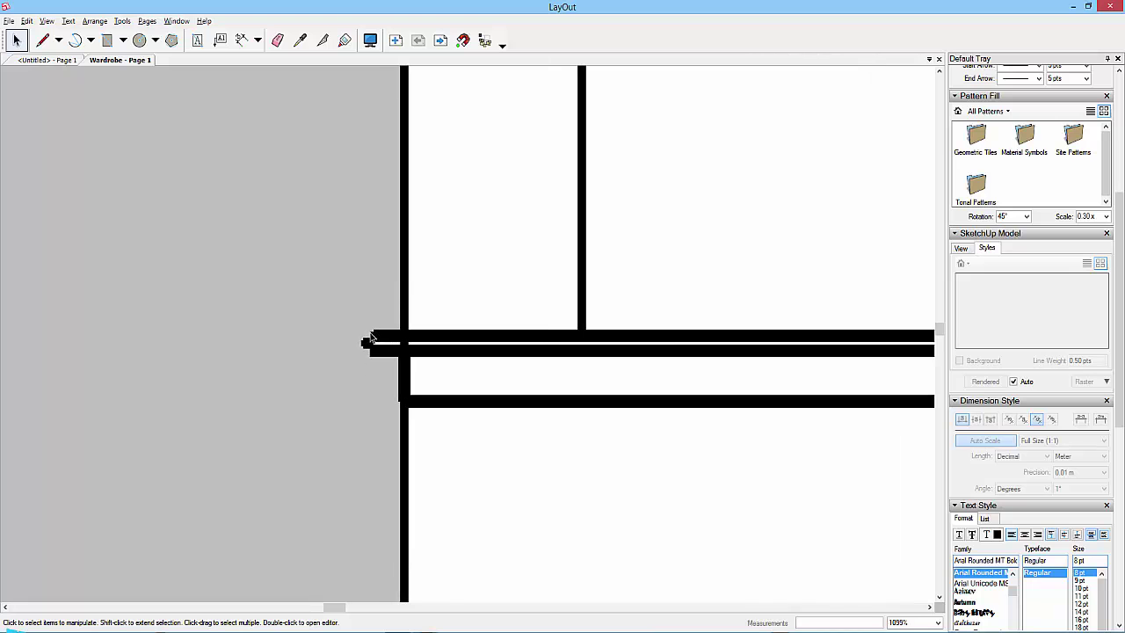
scroll(378, 336, down, 5)
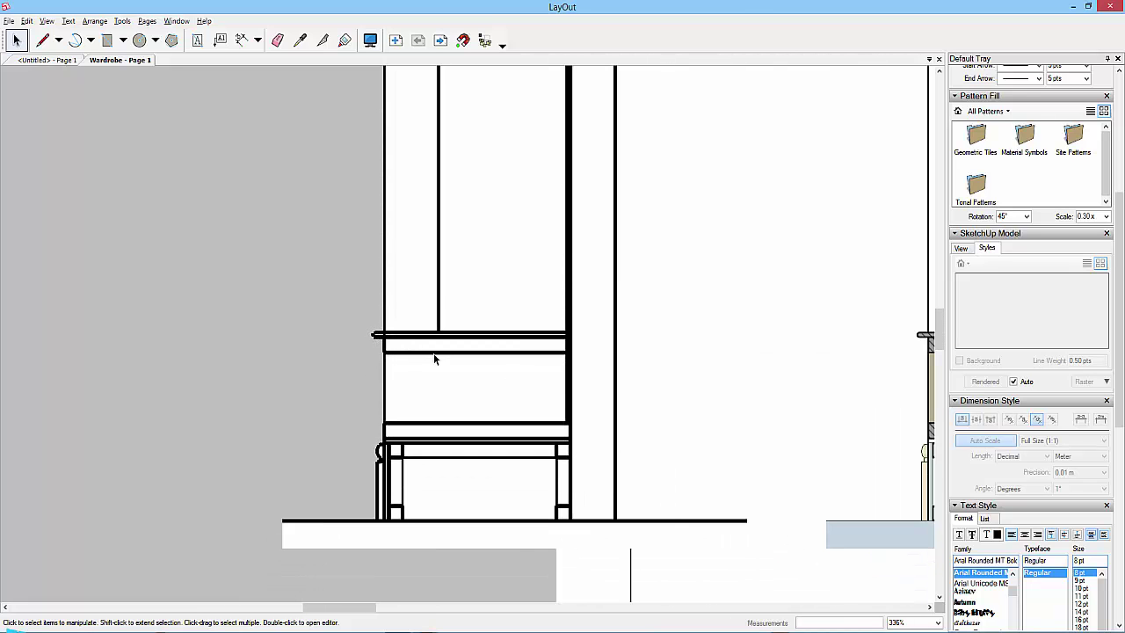
scroll(563, 374, down, 3)
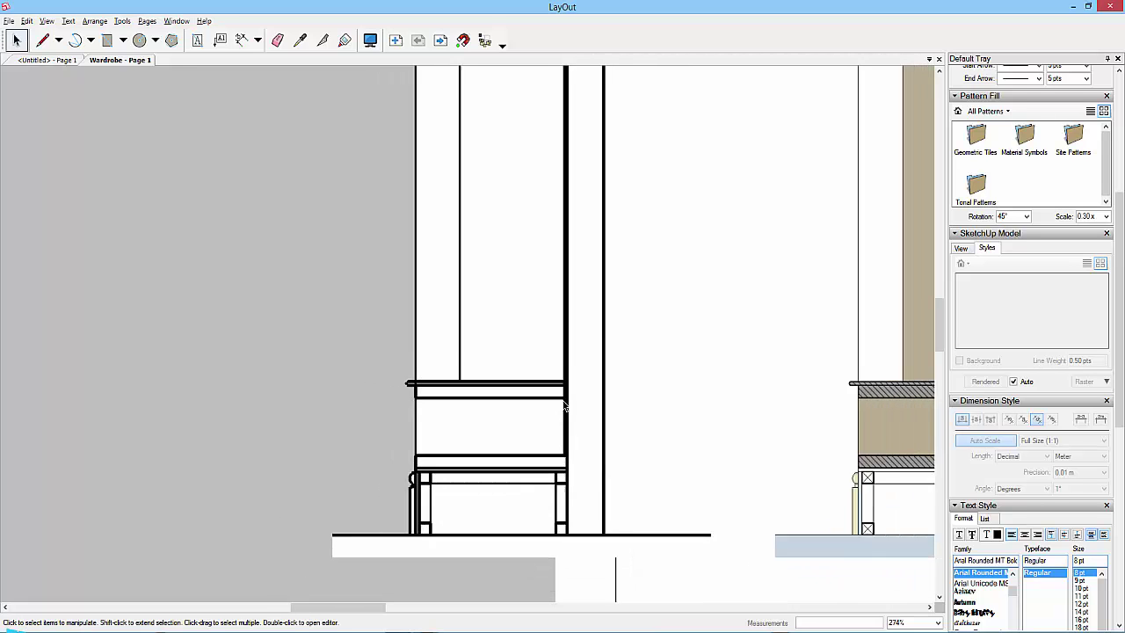
middle_drag(585, 346, 554, 414)
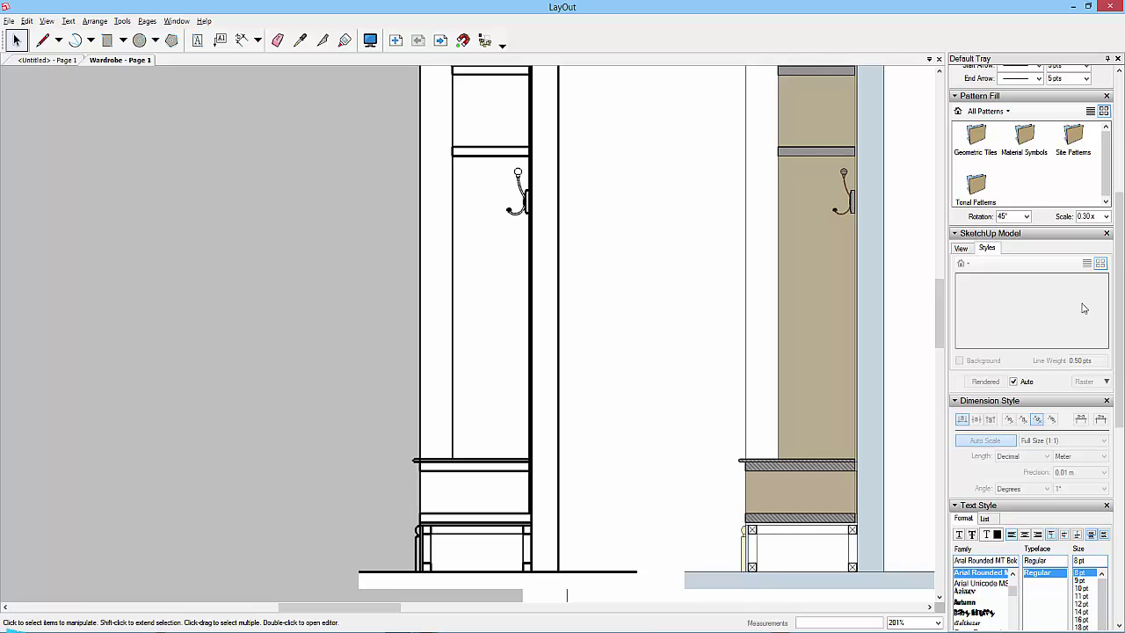
- Set the line weight of the black-and-white wardrobe section to 0.10 pts
click(441, 260)
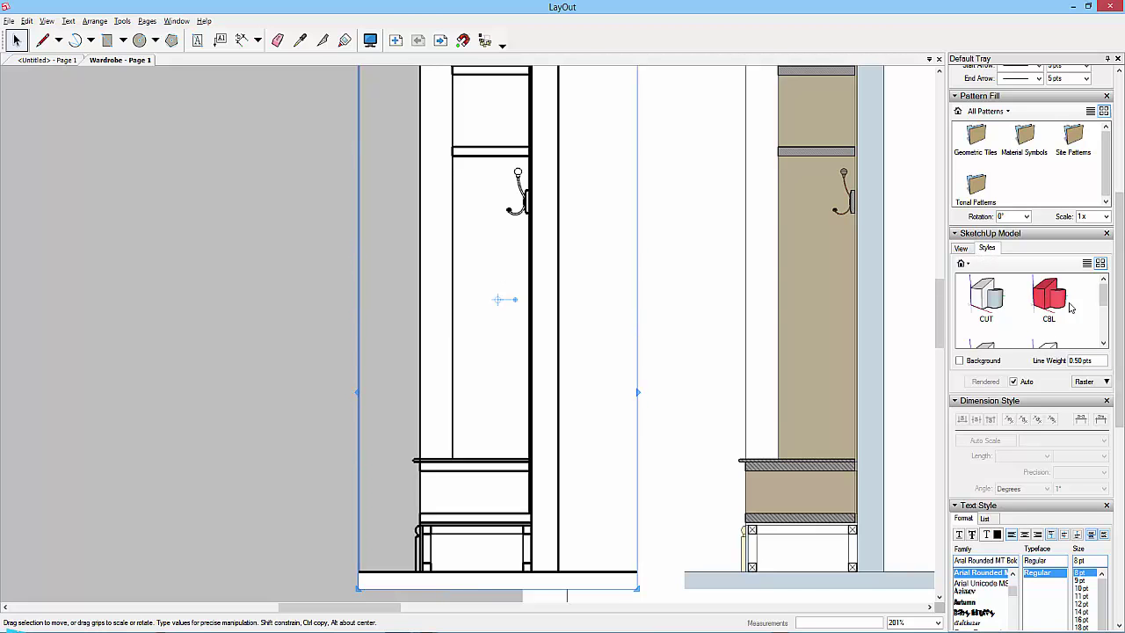
drag(1104, 297, 1105, 309)
drag(1105, 322, 1105, 330)
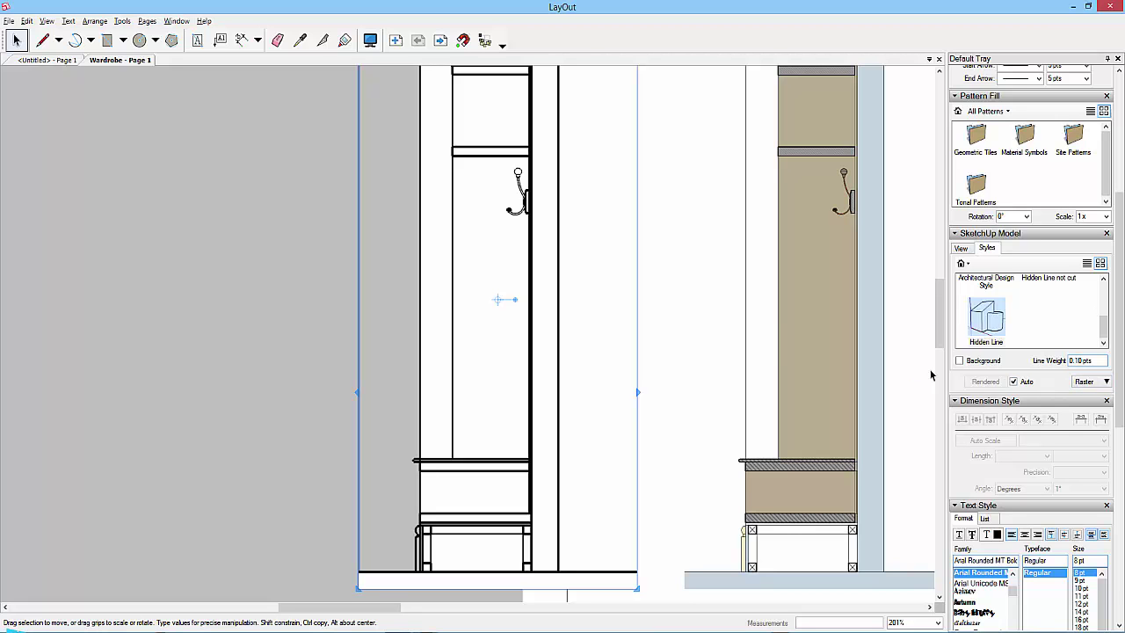
key(ctrl+z)
click(218, 331)
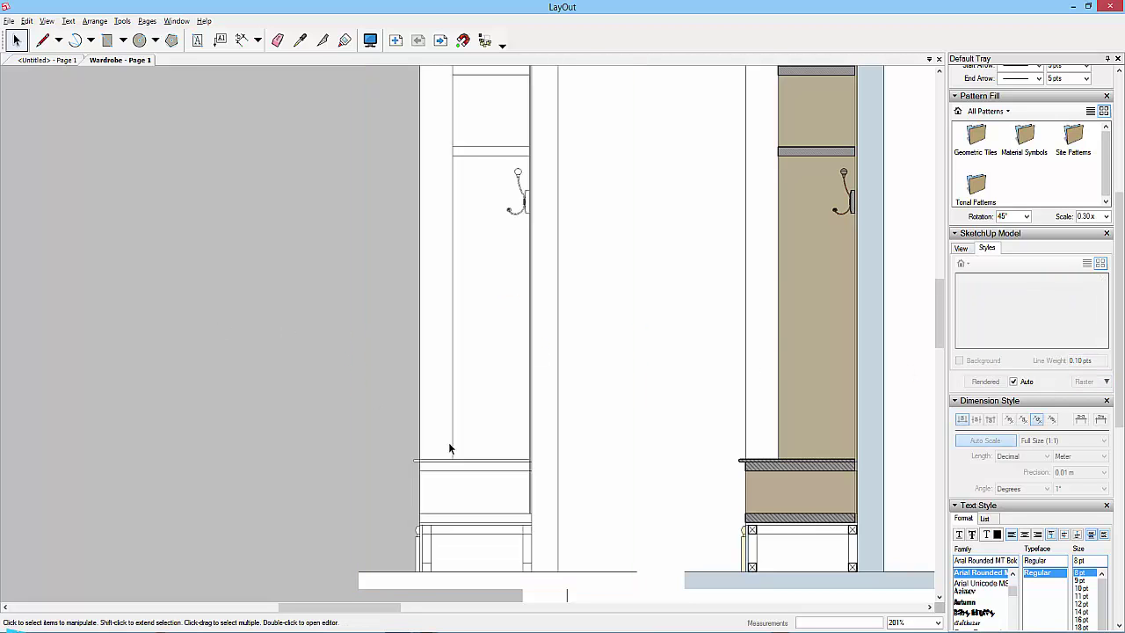
- Try the Architectural Design Style on the thin-lined black-and-white section
scroll(507, 558, up, 6)
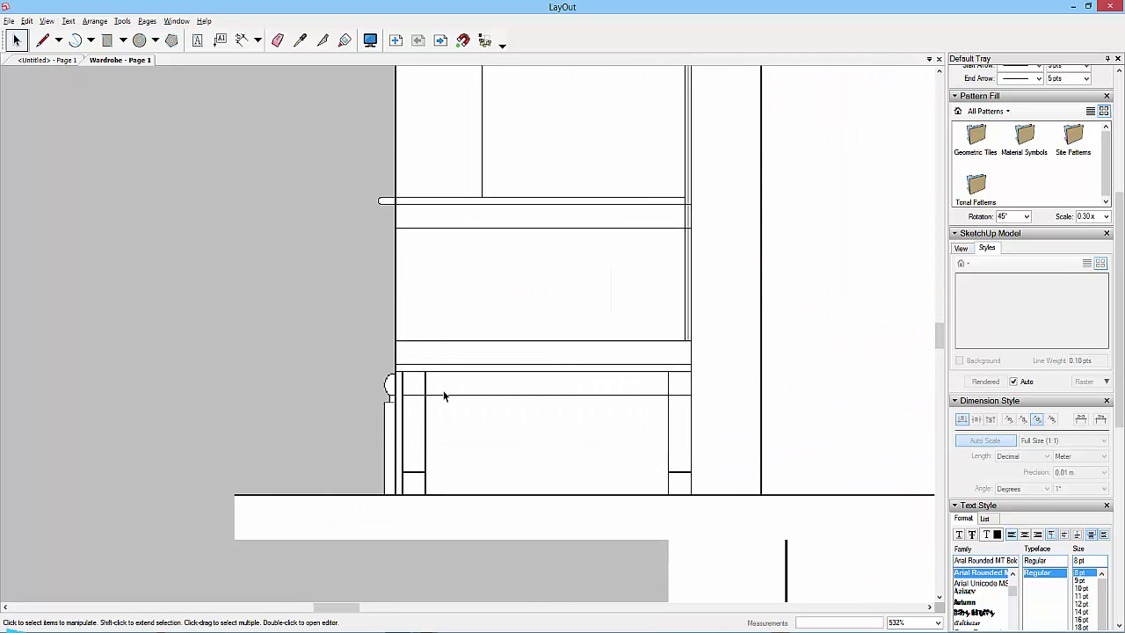
scroll(444, 398, down, 5)
middle_drag(487, 381, 479, 474)
scroll(477, 472, down, 2)
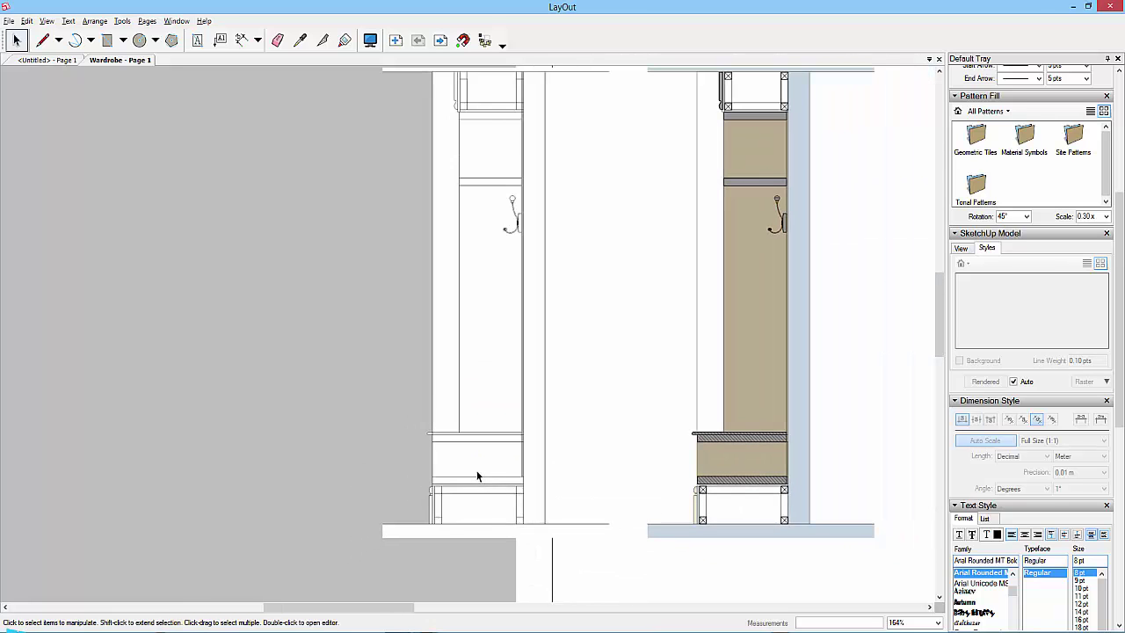
middle_drag(503, 251, 506, 294)
click(470, 281)
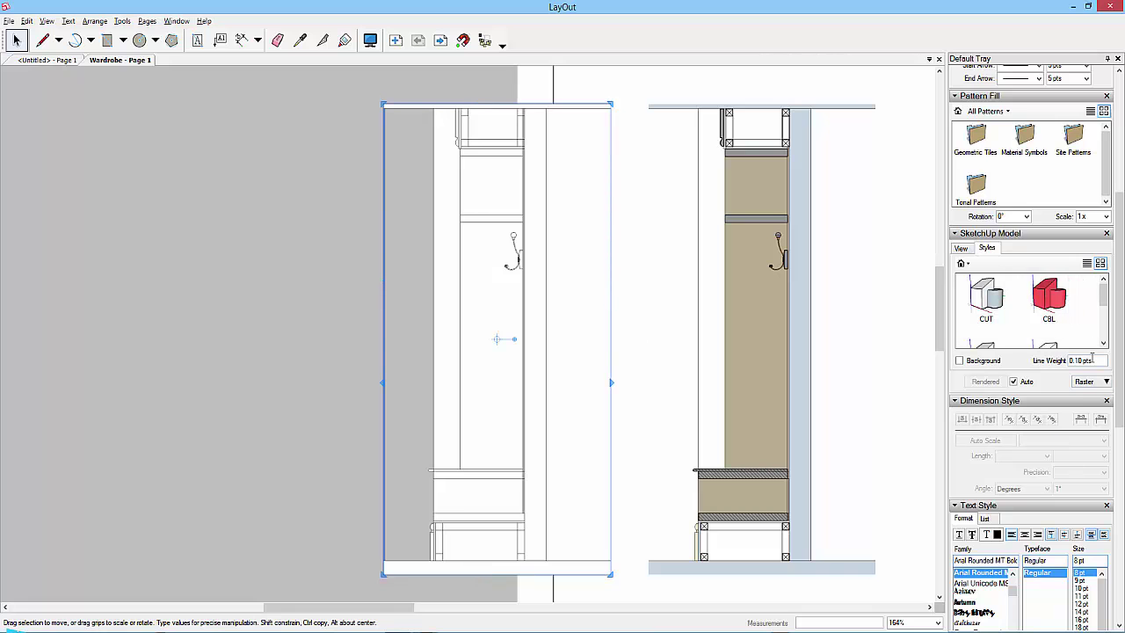
scroll(1106, 301, down, 2)
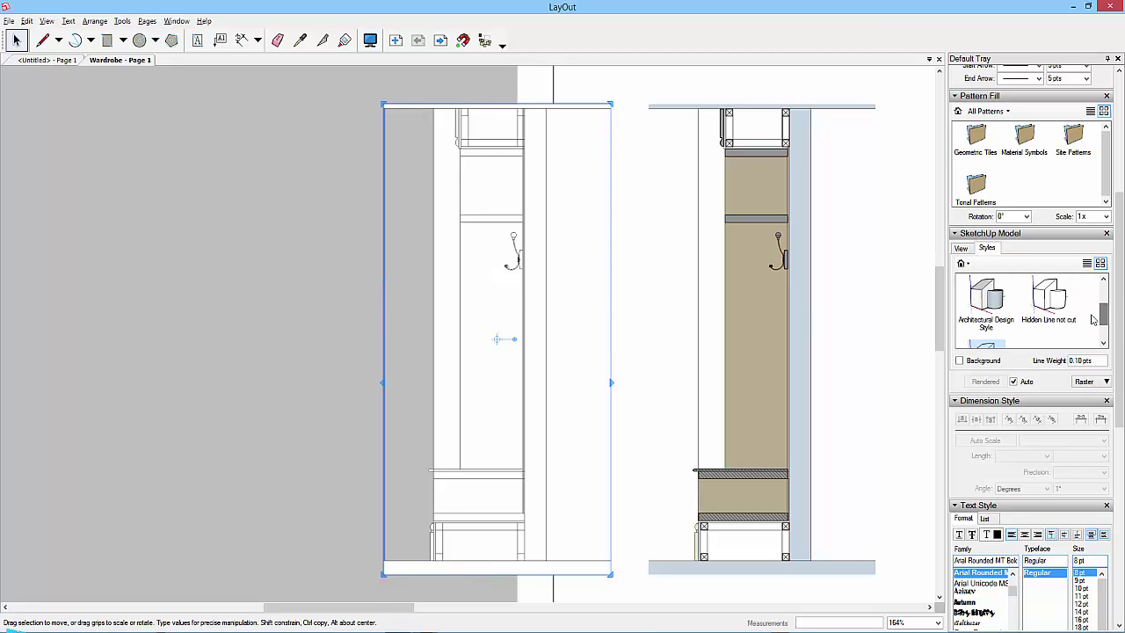
click(989, 296)
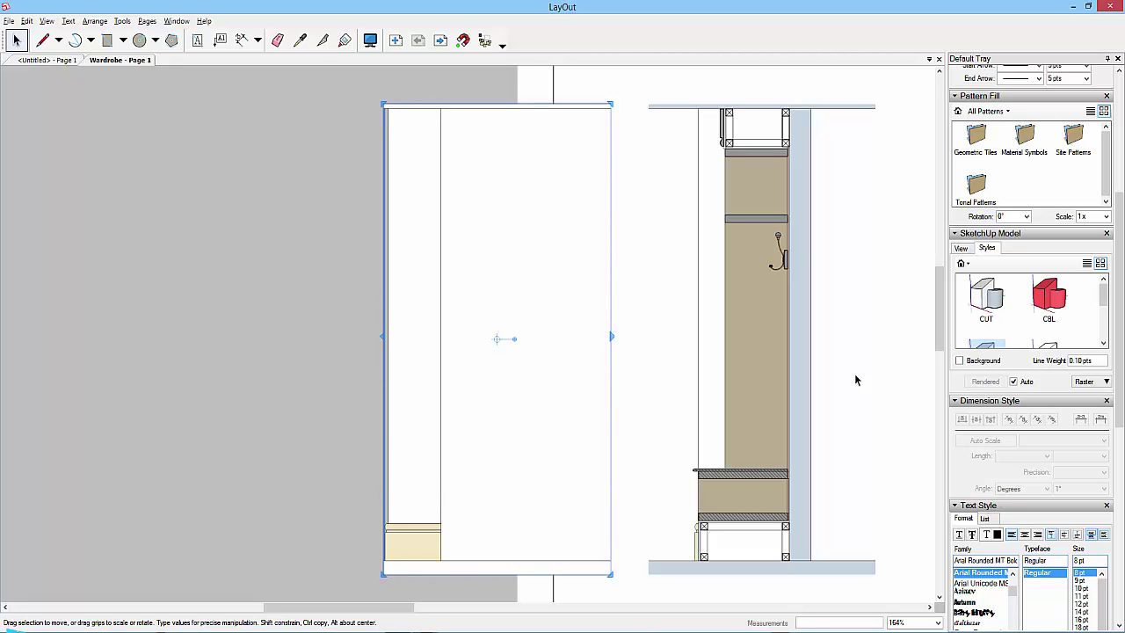
- Apply the CUT style to the same section view
scroll(1106, 324, down, 3)
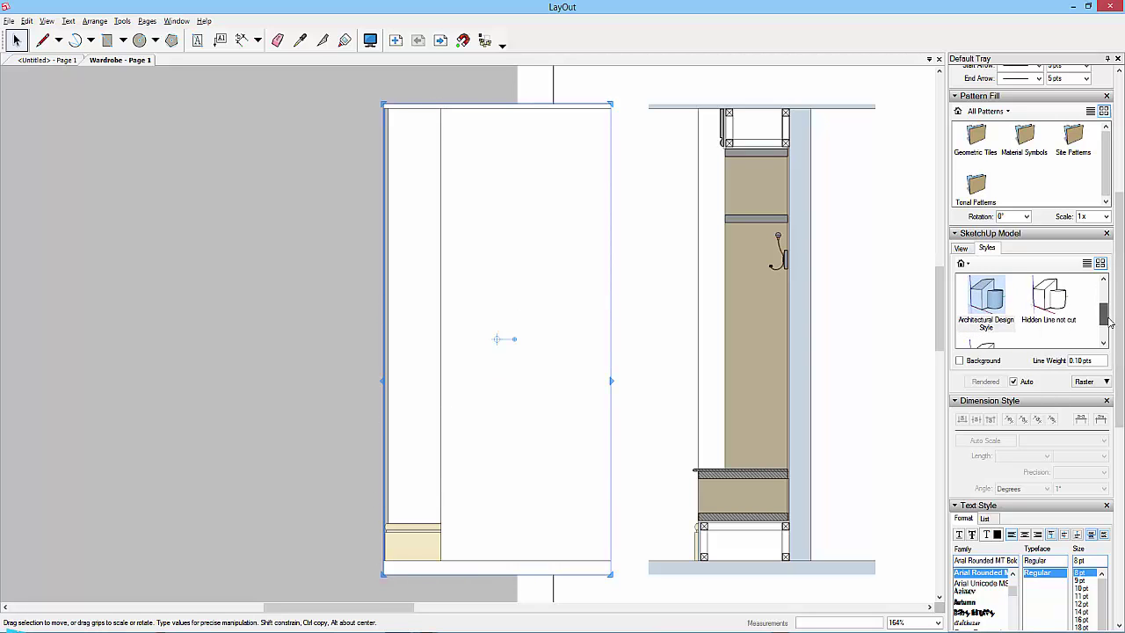
drag(1110, 328, 1109, 294)
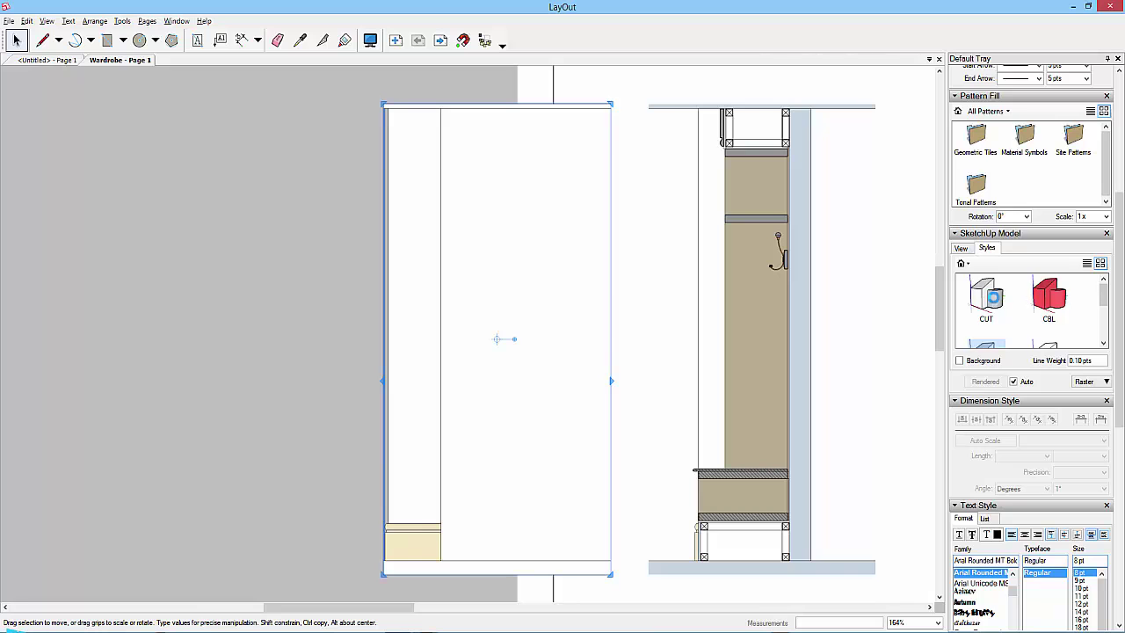
click(996, 302)
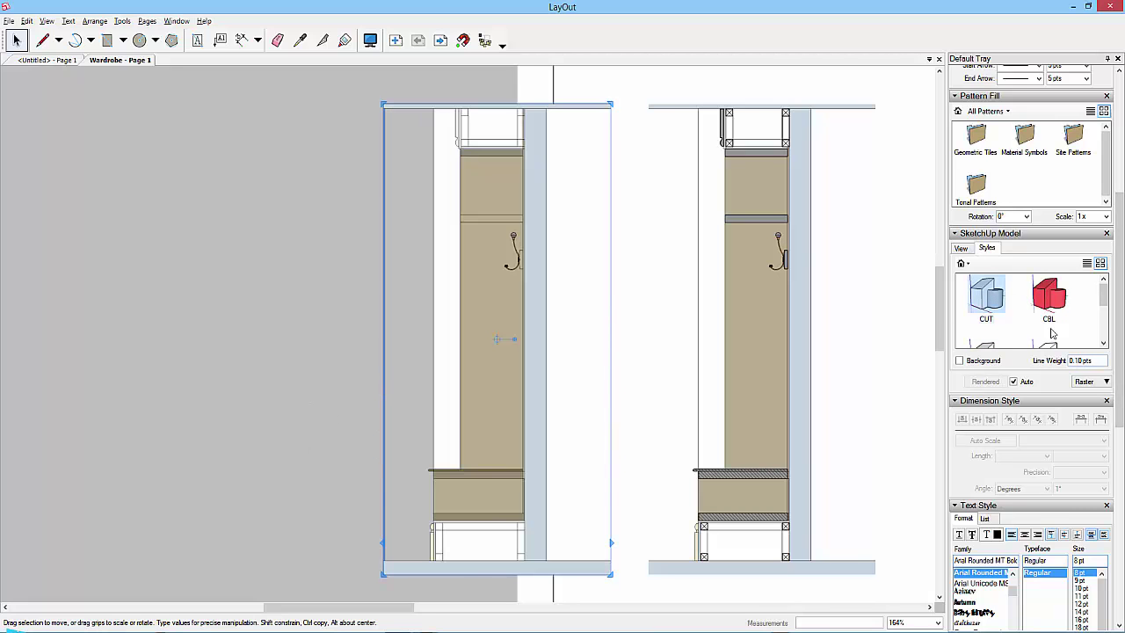
click(333, 380)
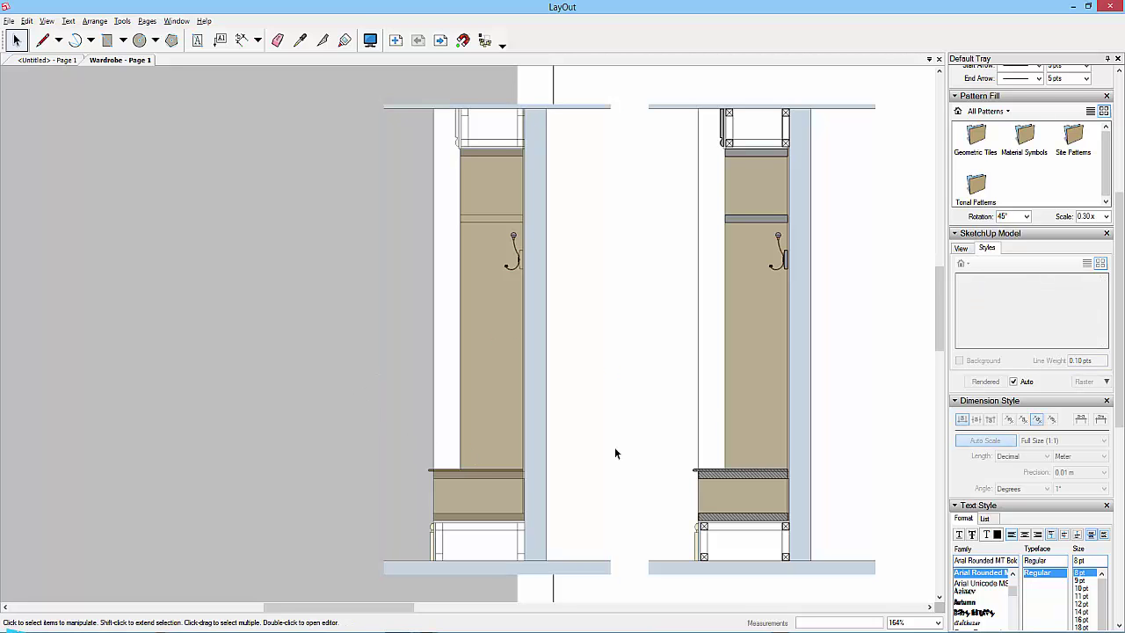
- Examine the restyled section's coat hook, shelf and top cabinet linework up close and compare it with the hatched section
scroll(514, 261, up, 5)
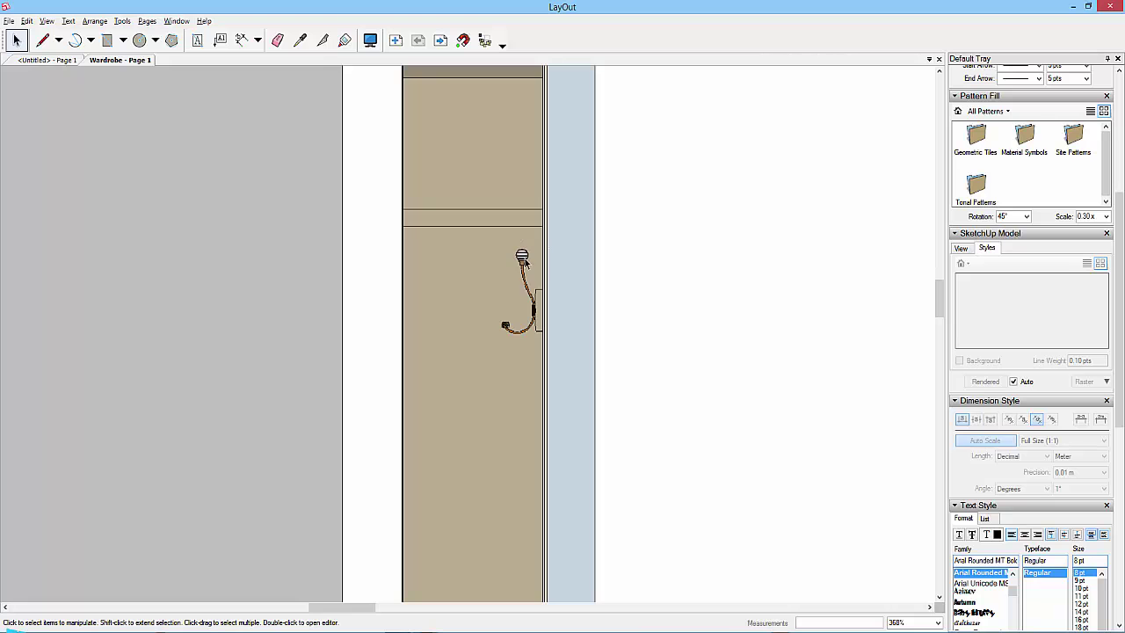
scroll(527, 264, up, 5)
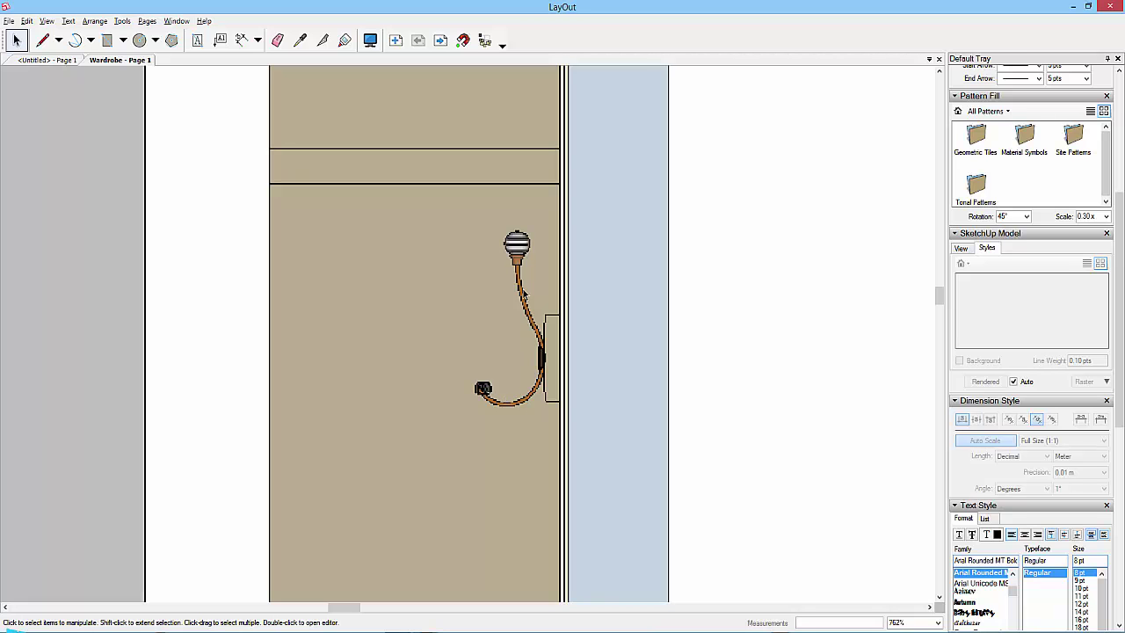
scroll(525, 383, down, 1)
scroll(525, 383, down, 7)
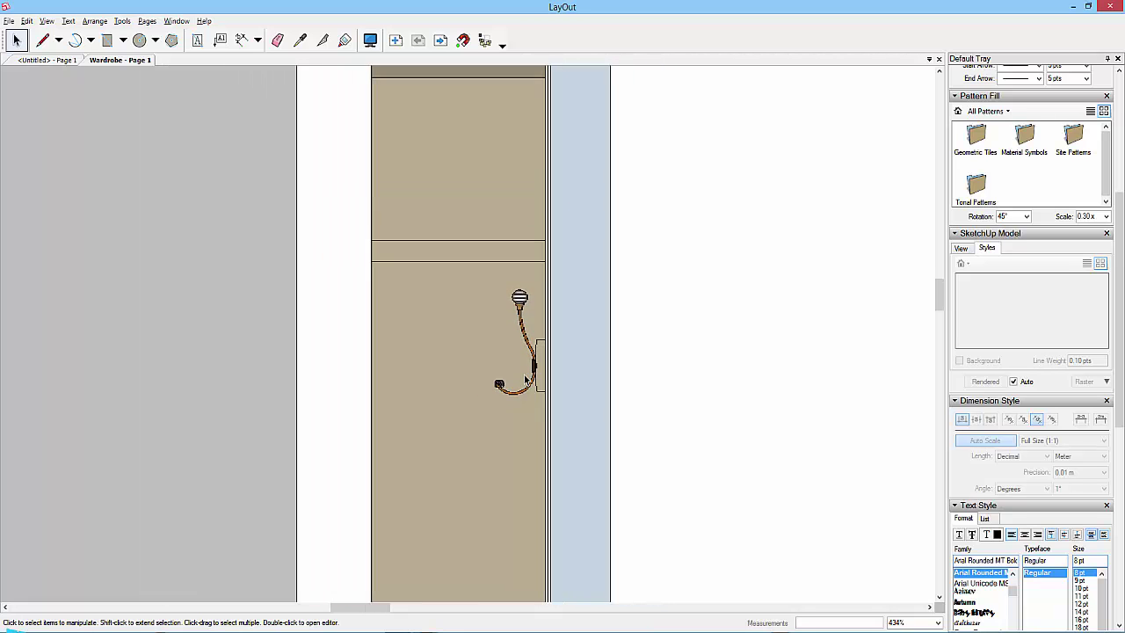
middle_drag(520, 365, 517, 317)
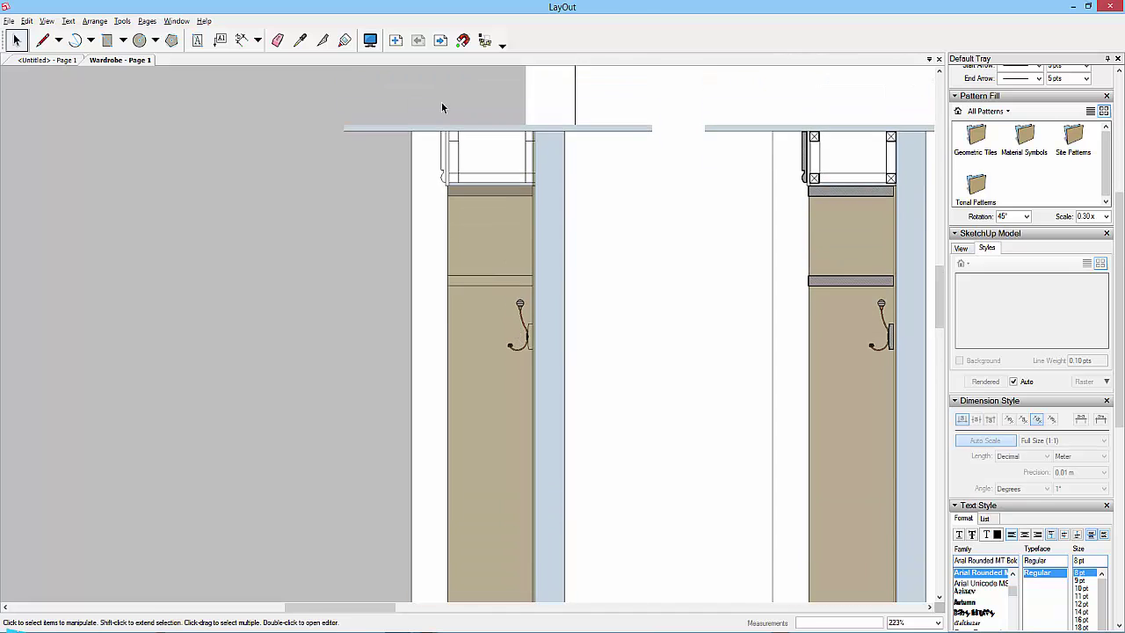
scroll(448, 109, up, 5)
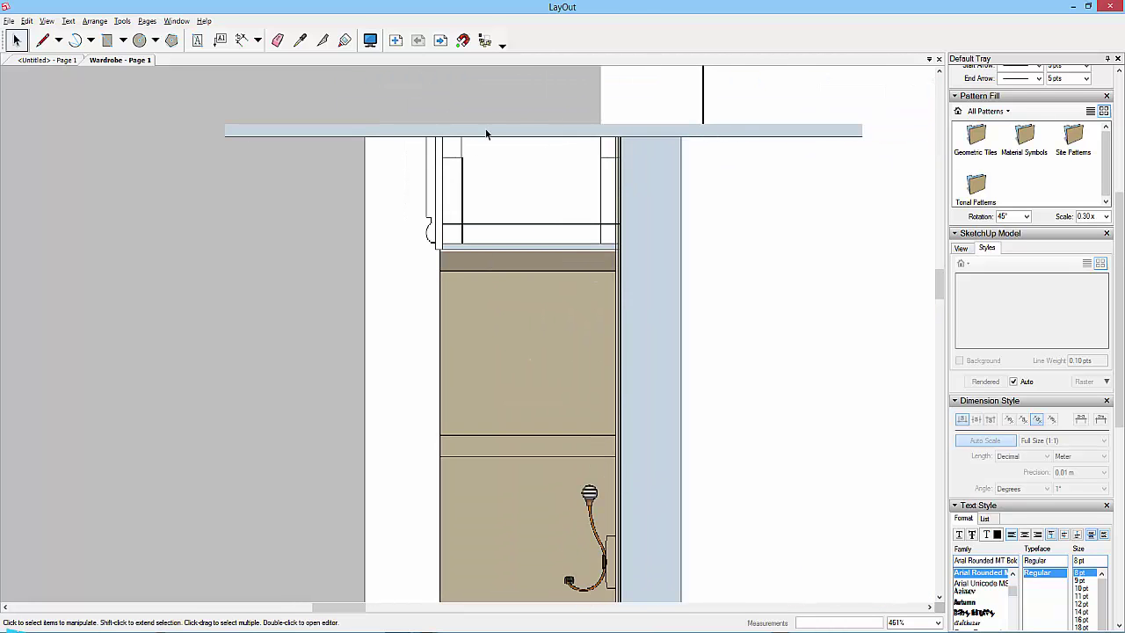
scroll(444, 230, down, 6)
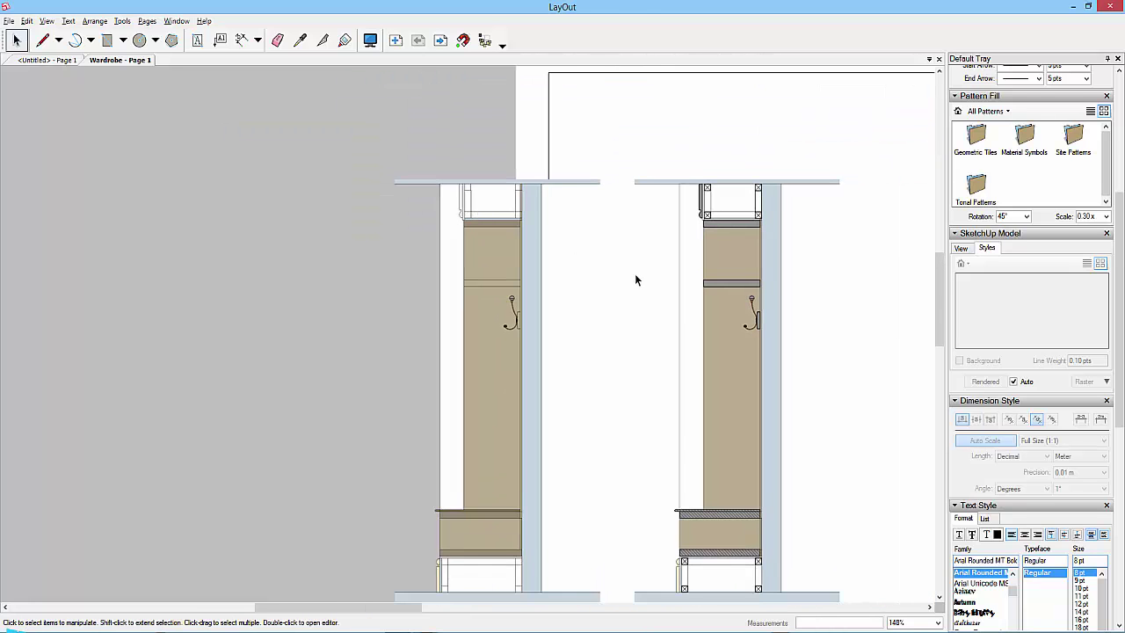
middle_drag(575, 267, 439, 276)
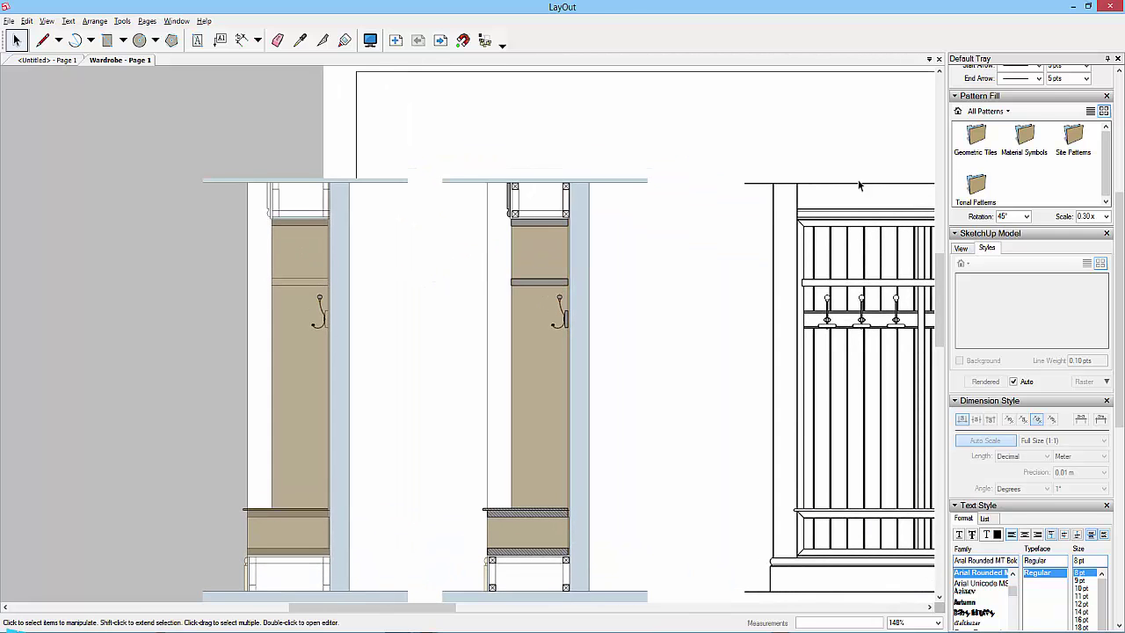
- Lock the References layer and move the hatched vector parts off the coloured section into the space before the front elevation
drag(1121, 243, 1122, 436)
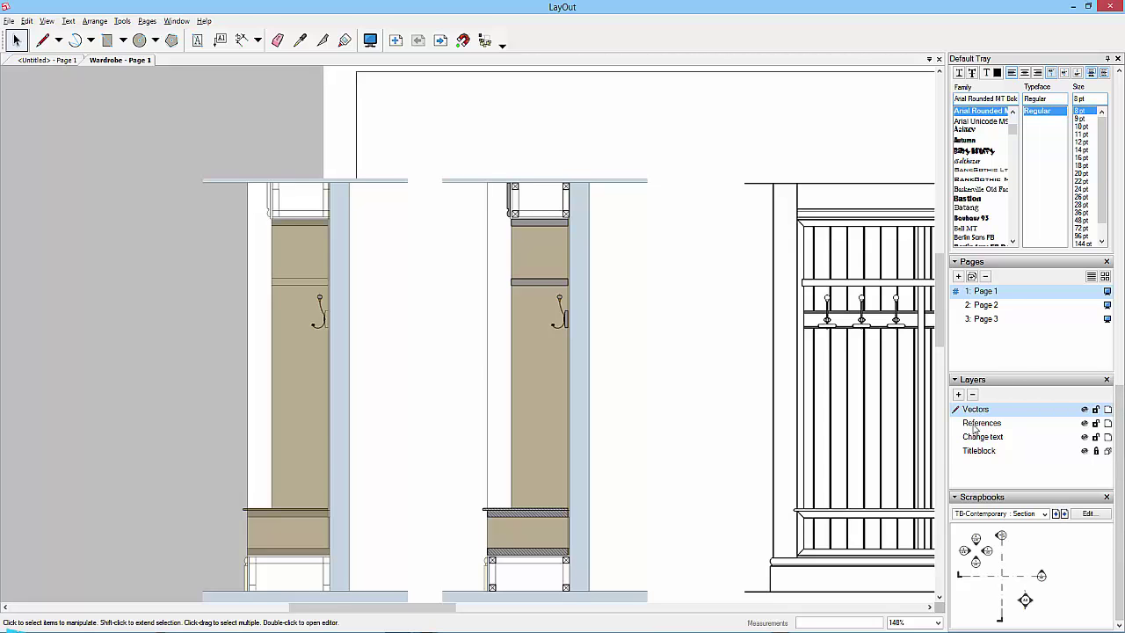
click(1096, 423)
drag(382, 410, 182, 321)
drag(716, 411, 455, 355)
scroll(469, 149, down, 2)
drag(470, 132, 588, 532)
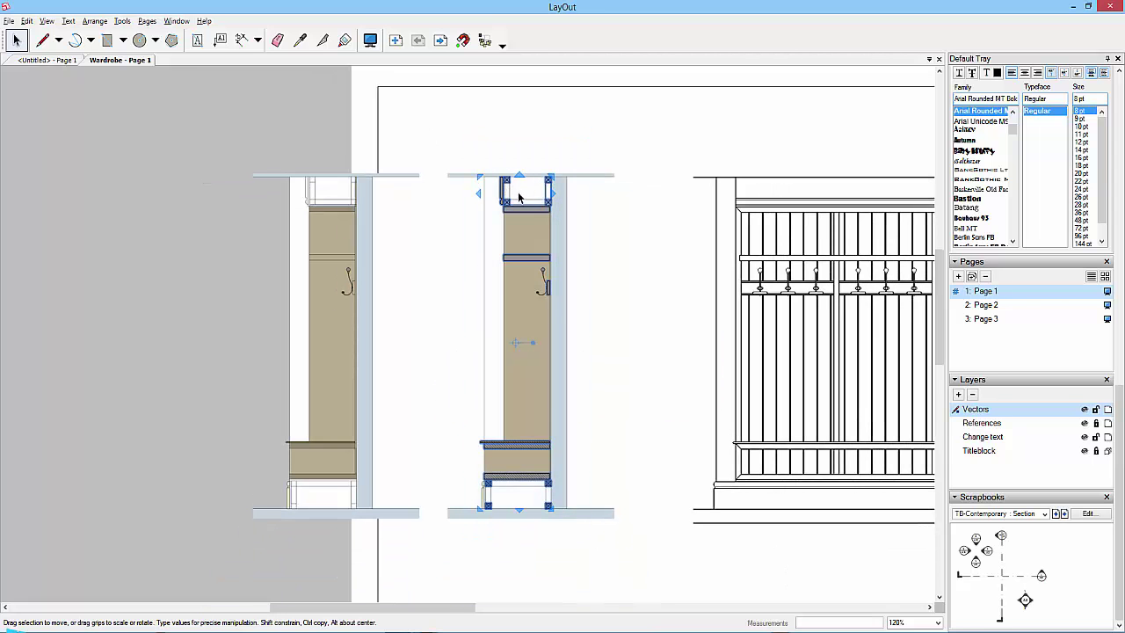
drag(529, 204, 648, 204)
click(648, 158)
- Copy the thin upright rectangle between the rear crossed squares of the top cabinet to between the front pair
scroll(629, 171, up, 2)
scroll(629, 171, up, 6)
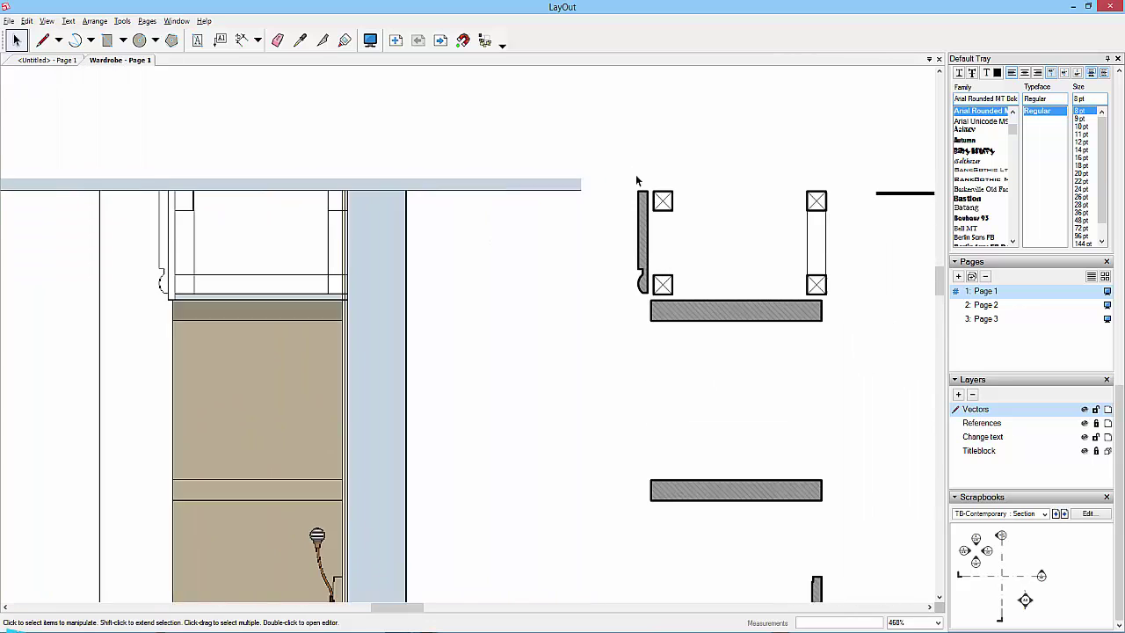
scroll(601, 196, up, 1)
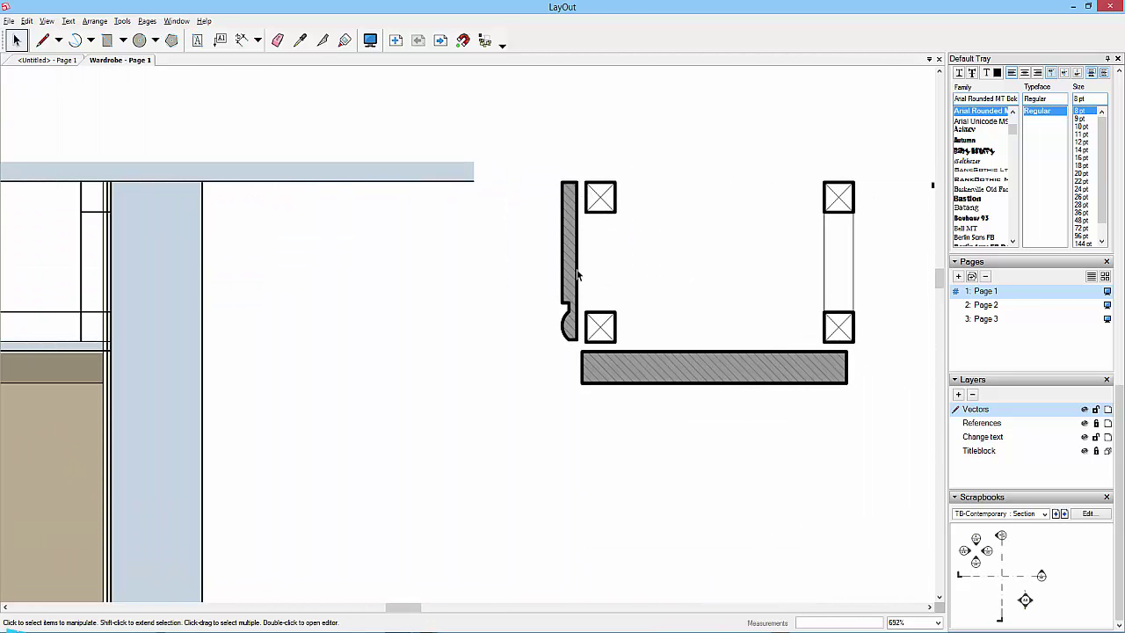
click(849, 257)
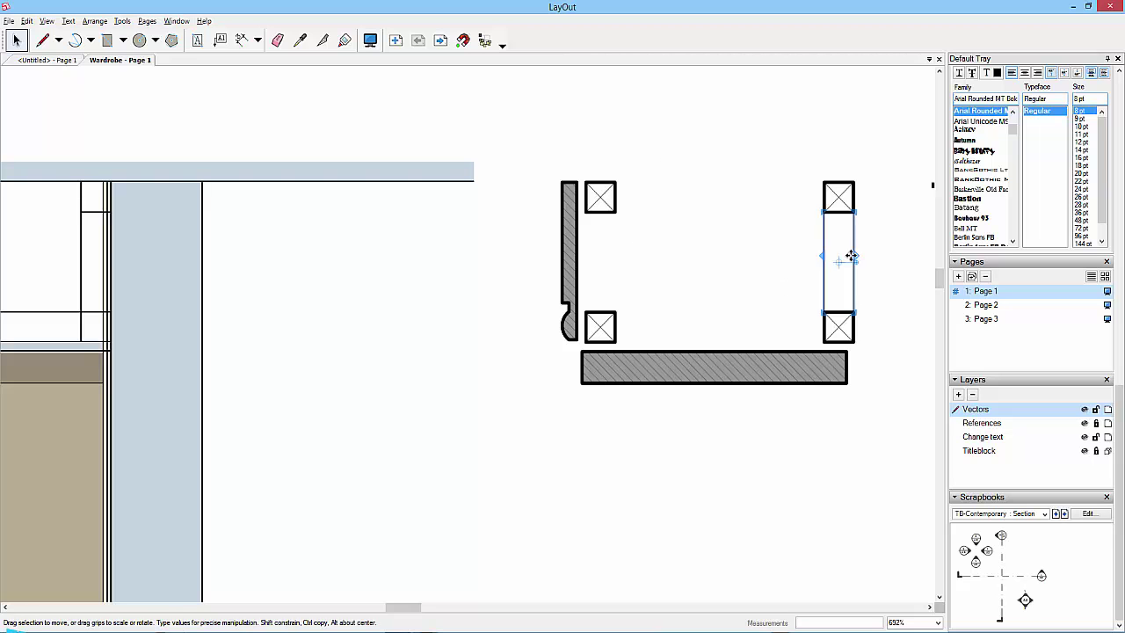
drag(828, 234, 598, 236)
click(664, 234)
click(604, 294)
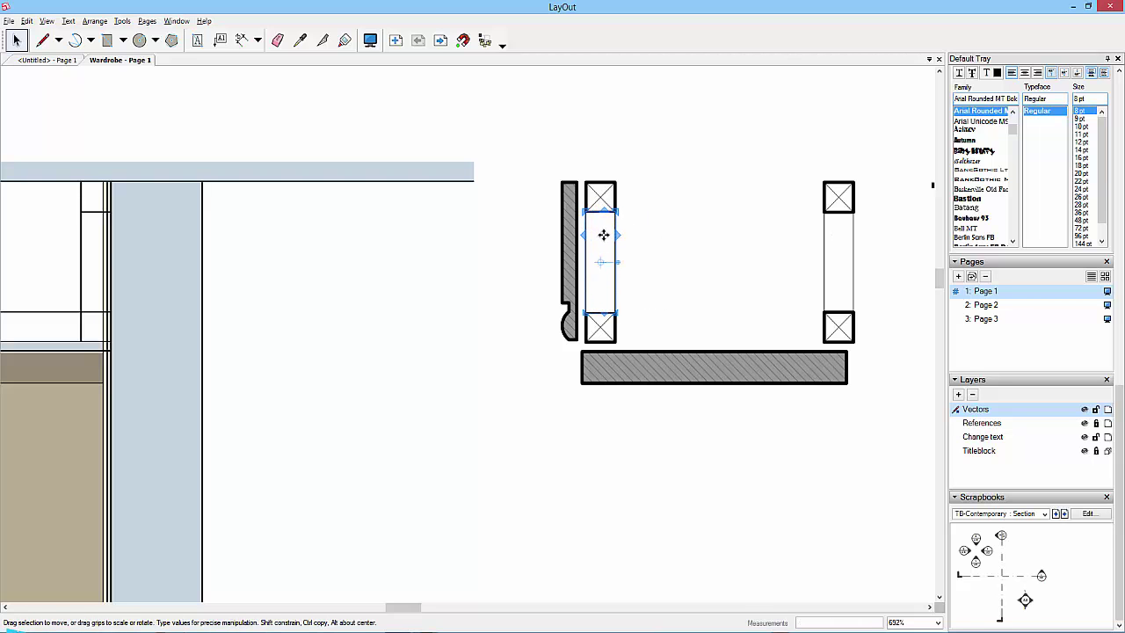
click(649, 207)
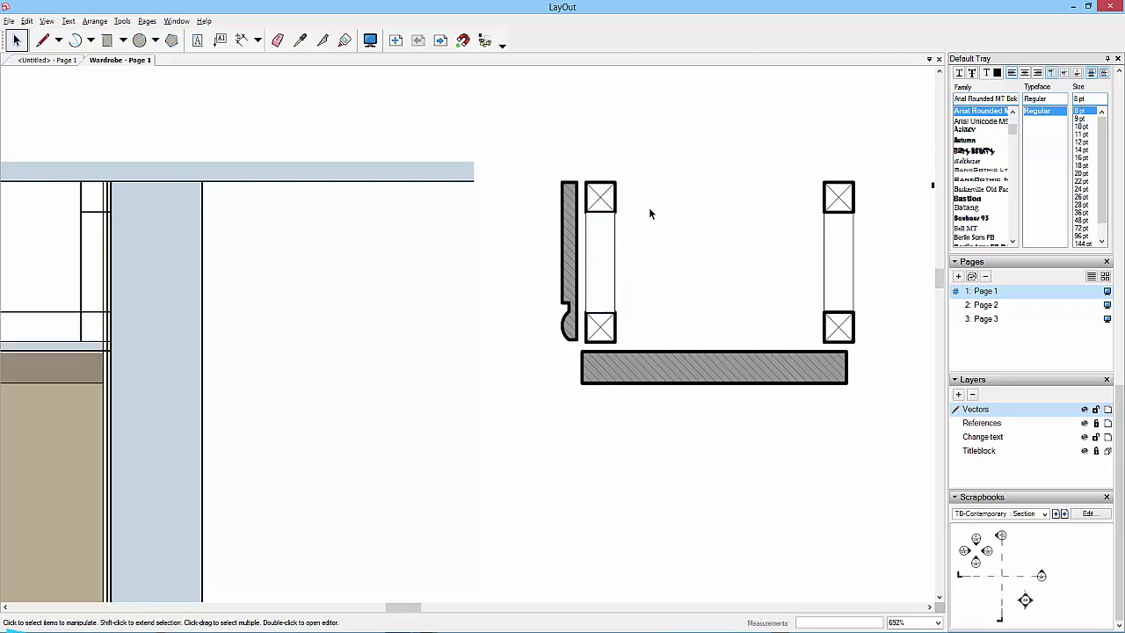
- Send the copied upright rectangle to the back, behind the thick outlines of the crossed squares
scroll(599, 214, up, 1)
scroll(599, 212, up, 2)
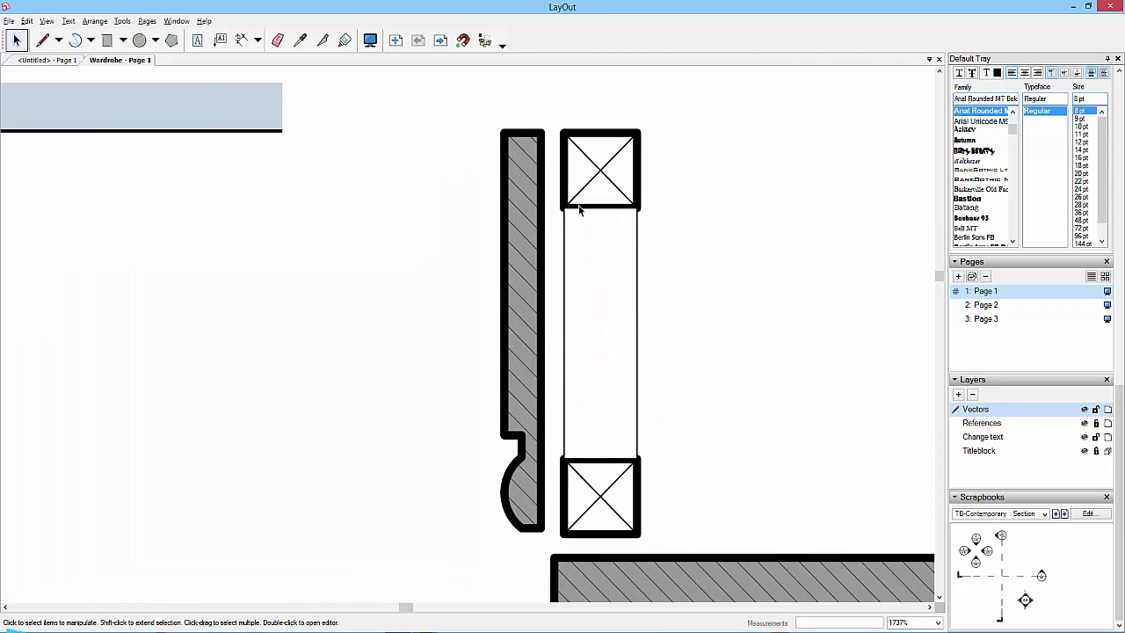
click(587, 274)
click(95, 20)
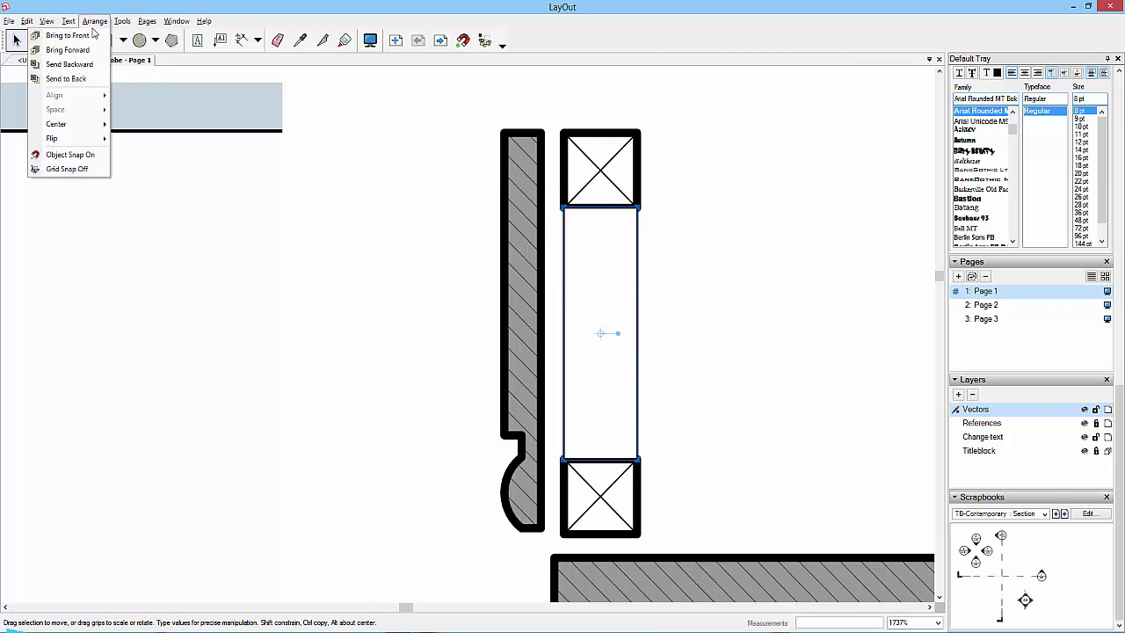
click(85, 80)
click(683, 224)
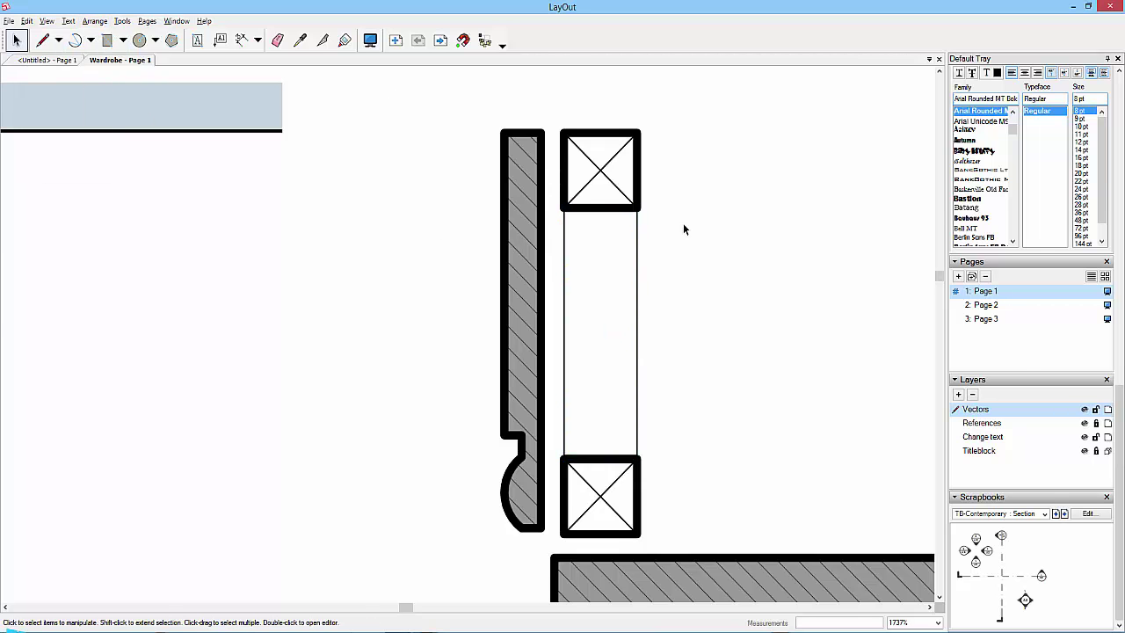
- Compare the detached hatched vector parts with the coloured section, from the top cabinet to the bench base
scroll(683, 223, down, 4)
middle_drag(690, 253, 676, 245)
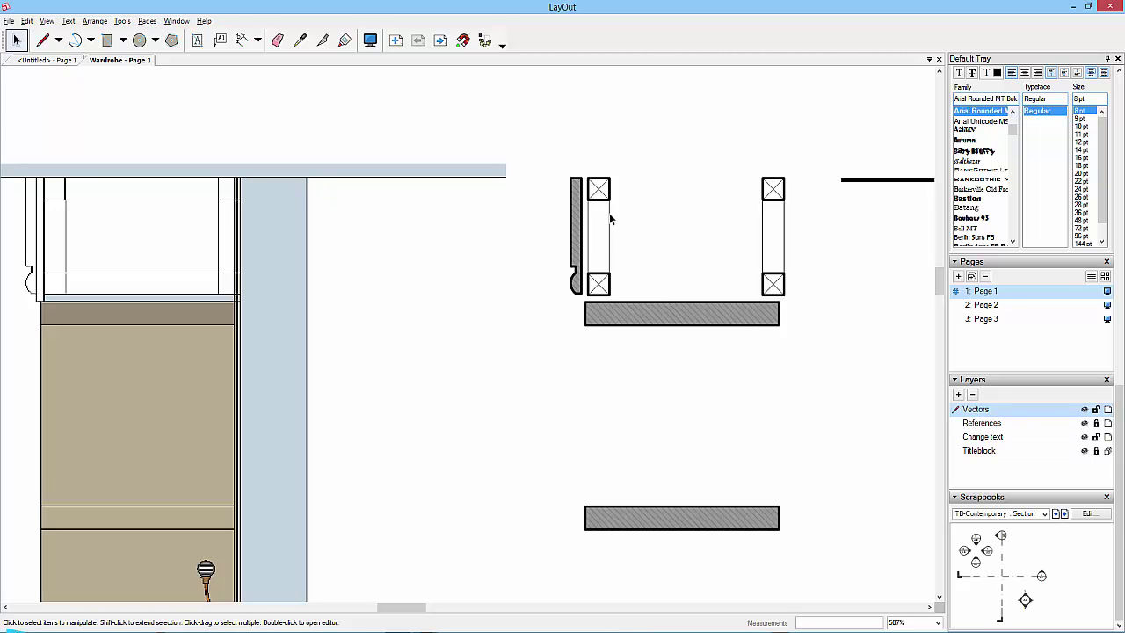
middle_drag(287, 312, 393, 190)
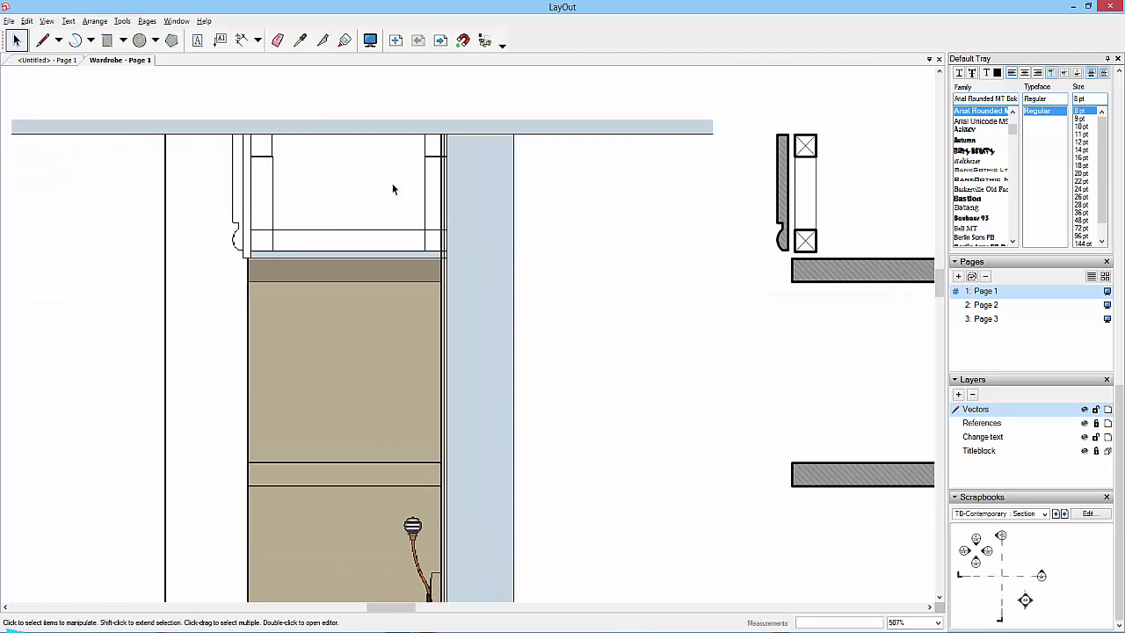
scroll(747, 303, down, 4)
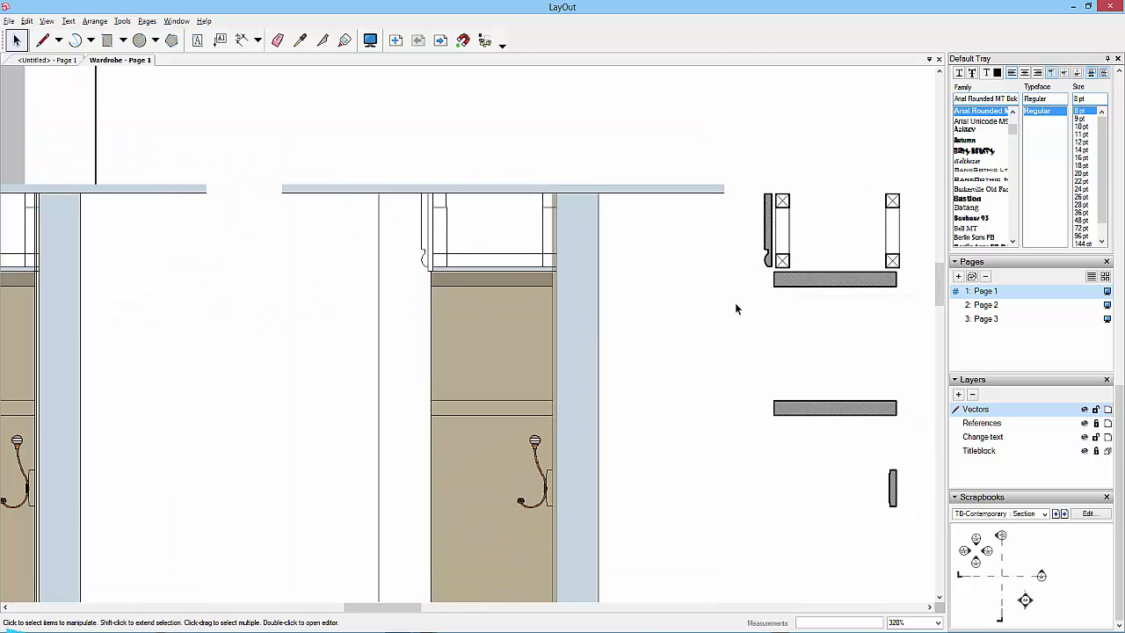
middle_drag(776, 422, 631, 382)
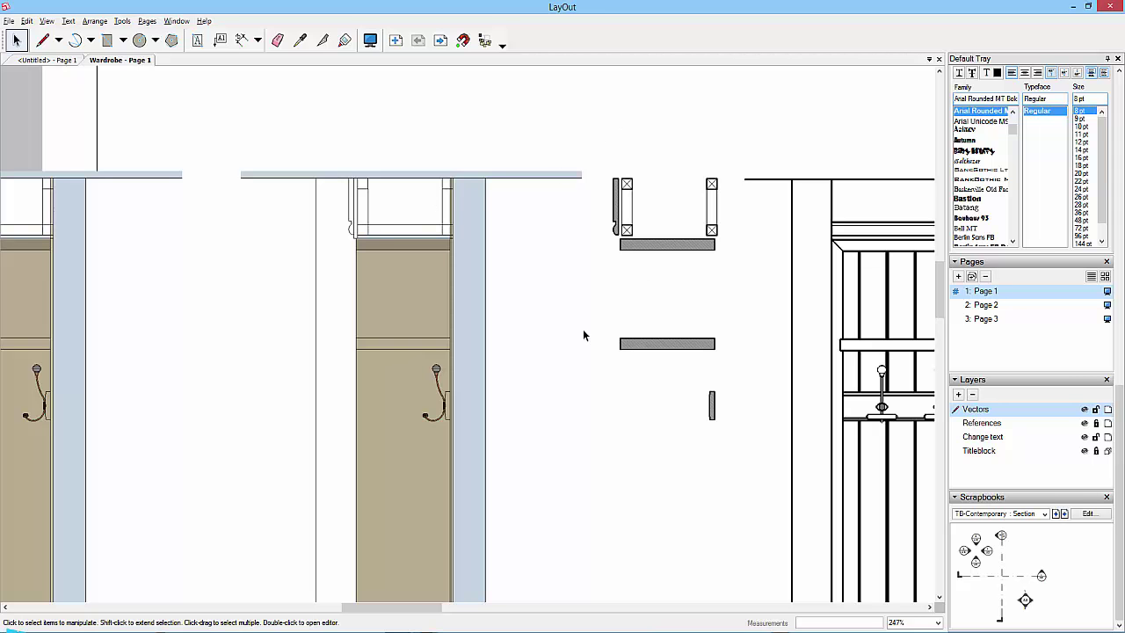
scroll(726, 473, down, 2)
mouse_move(726, 476)
middle_down()
mouse_move(678, 295)
mouse_move(653, 264)
middle_up()
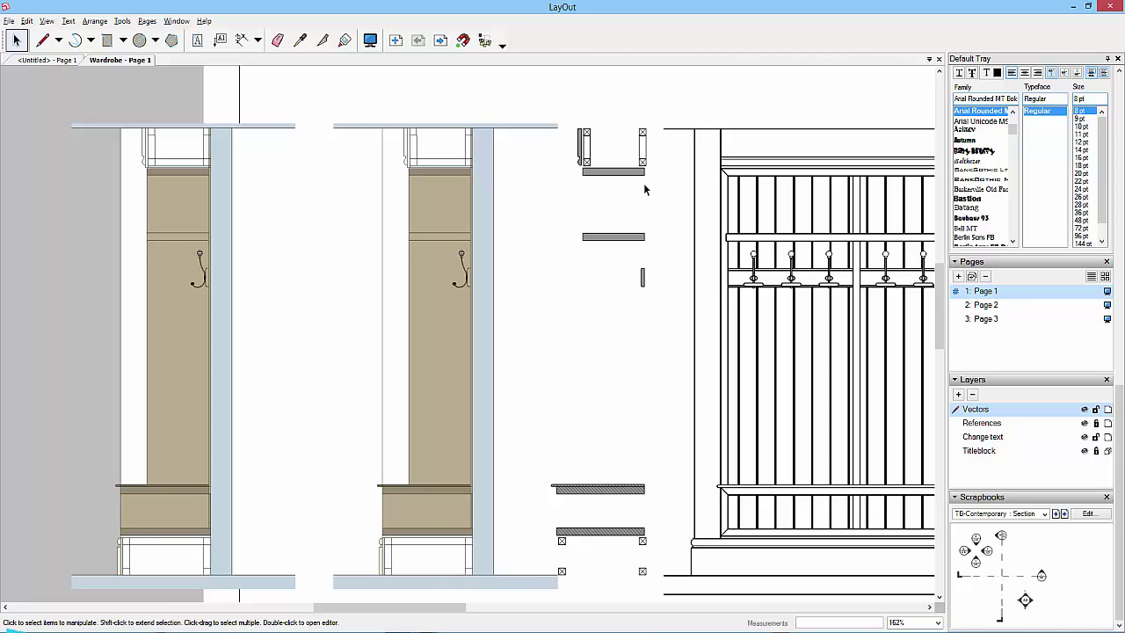
scroll(449, 576, up, 5)
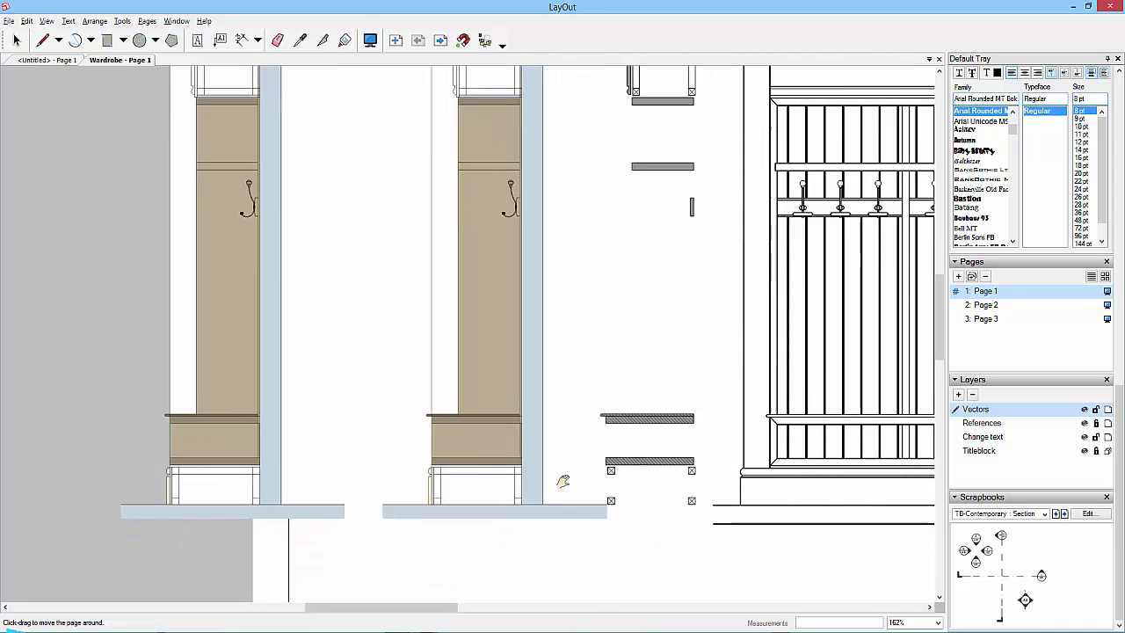
- Move all detached hatched vector parts back onto the coloured section, aligned at the top cabinet's moulding corner under the ceiling line
scroll(463, 235, up, 5)
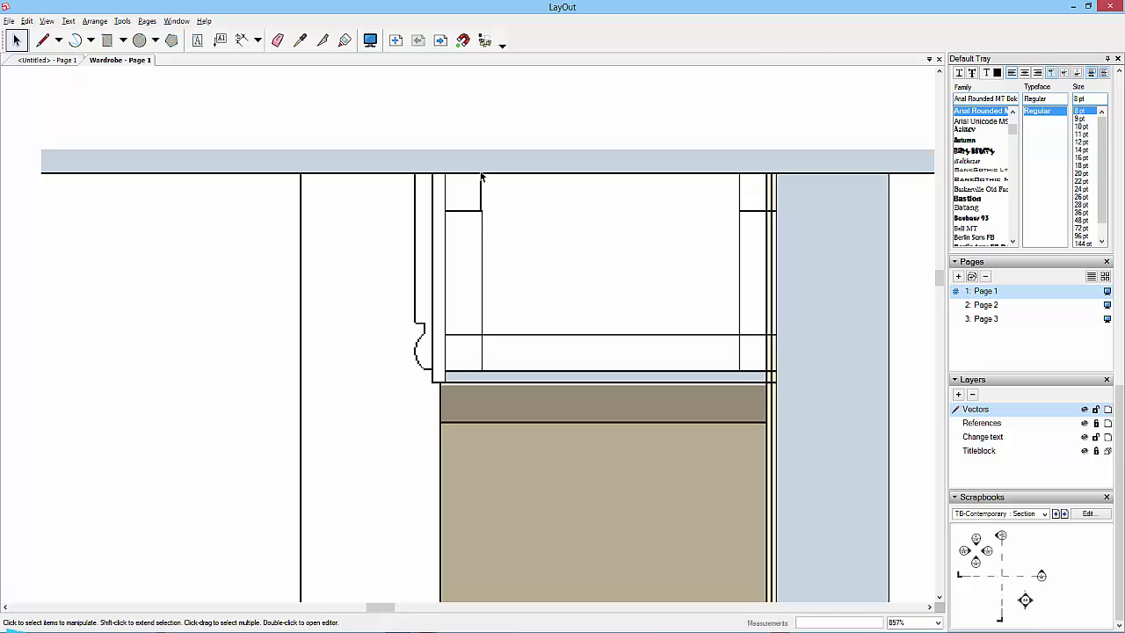
scroll(481, 204, down, 10)
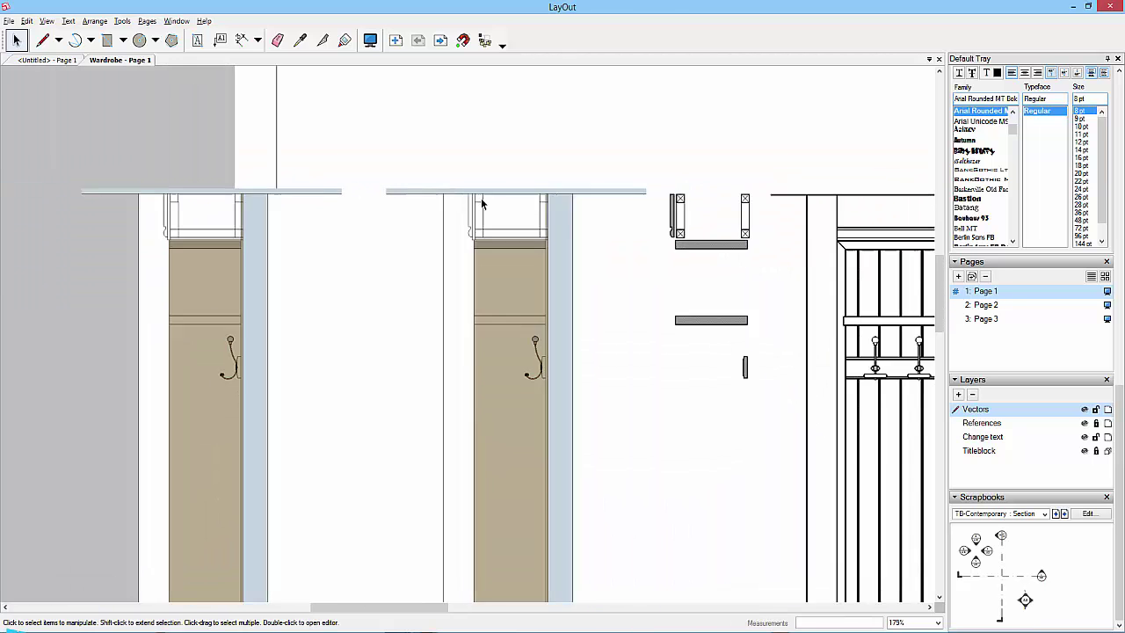
scroll(571, 300, down, 2)
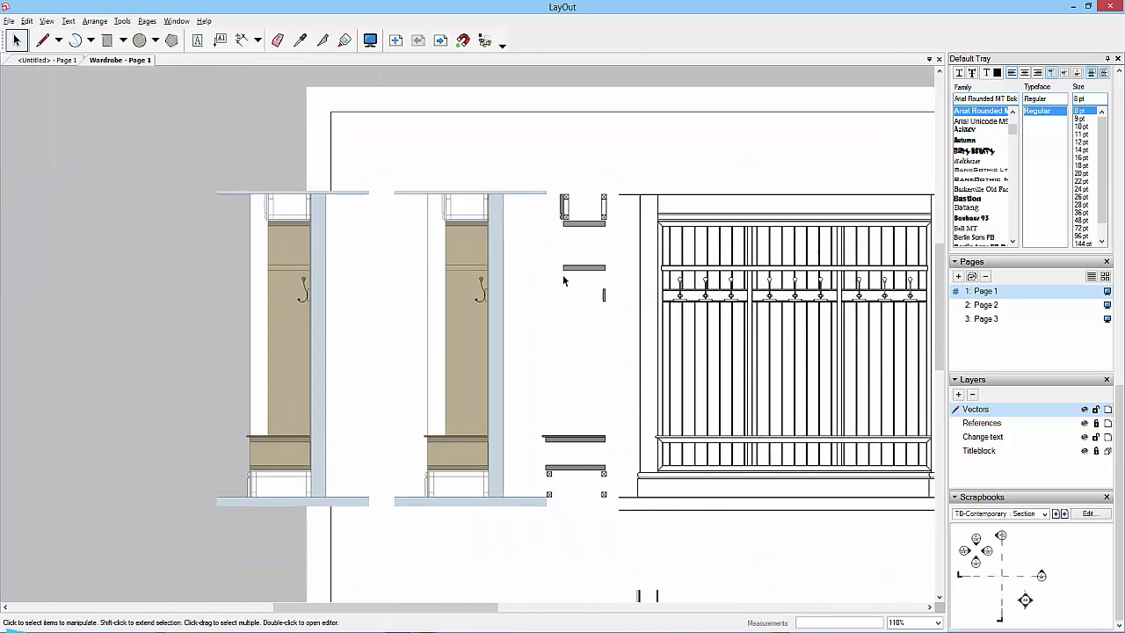
drag(522, 156, 625, 537)
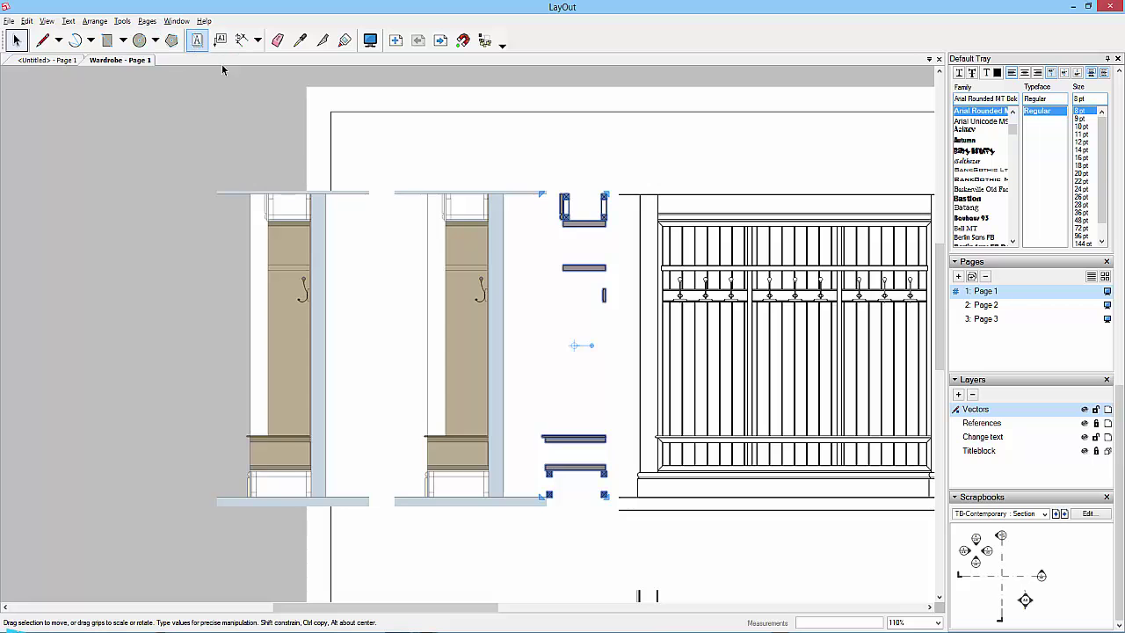
scroll(545, 187, up, 5)
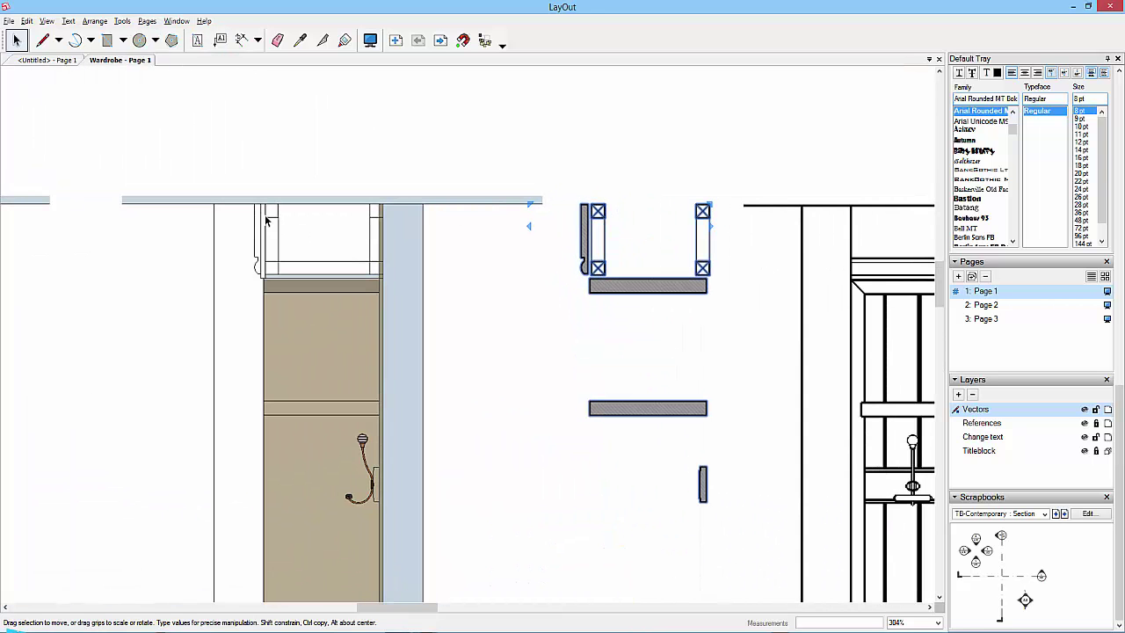
scroll(579, 205, up, 3)
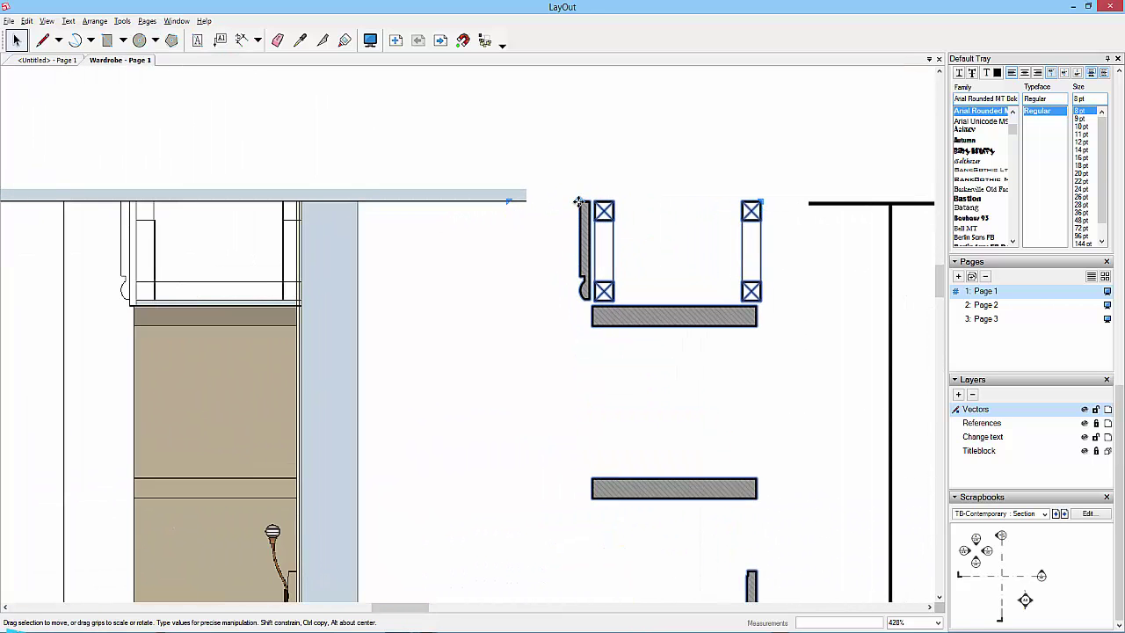
drag(578, 205, 124, 205)
scroll(385, 270, down, 4)
mouse_move(384, 271)
middle_down()
mouse_move(504, 300)
mouse_move(507, 287)
middle_up()
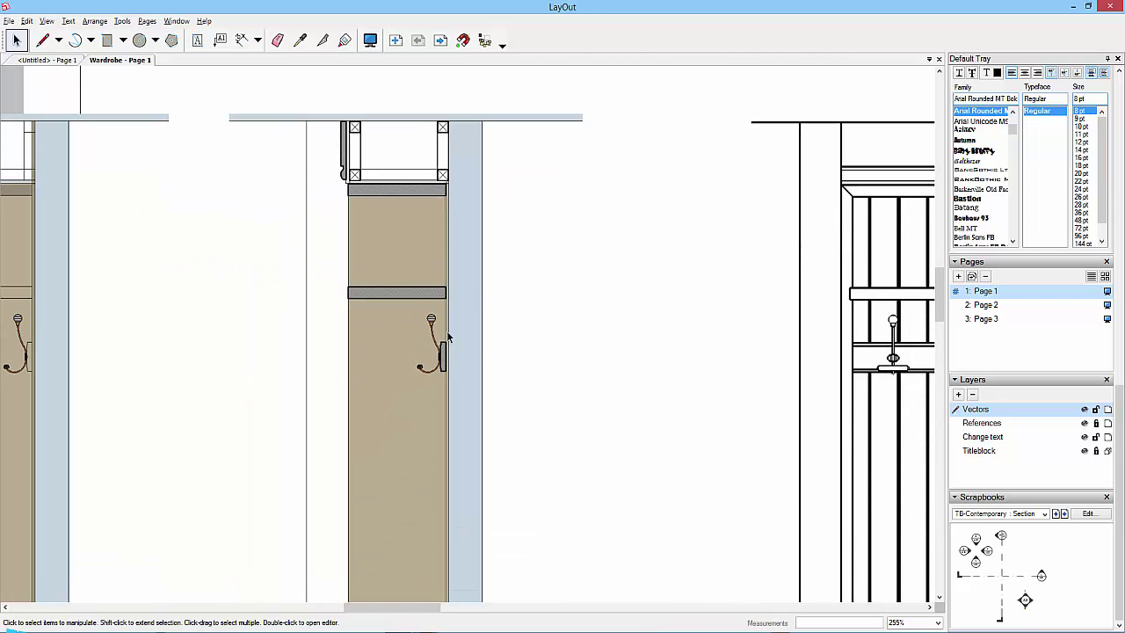
scroll(490, 351, down, 1)
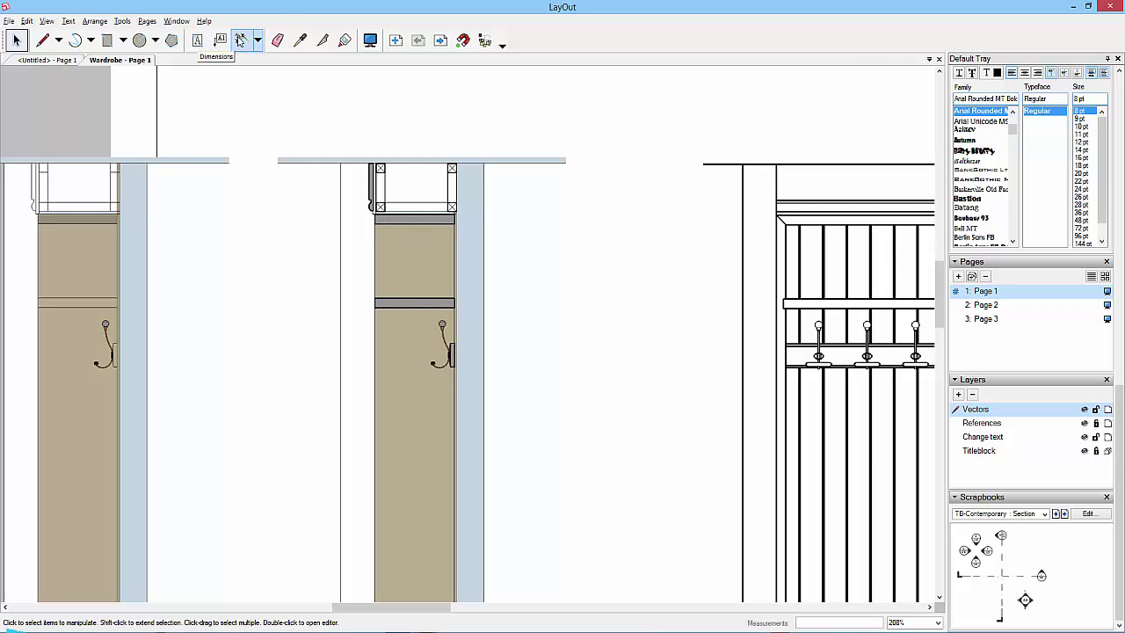
- Unlock the References layer and set the section copy overlapping the page edge to Vector rendering
scroll(532, 249, down, 2)
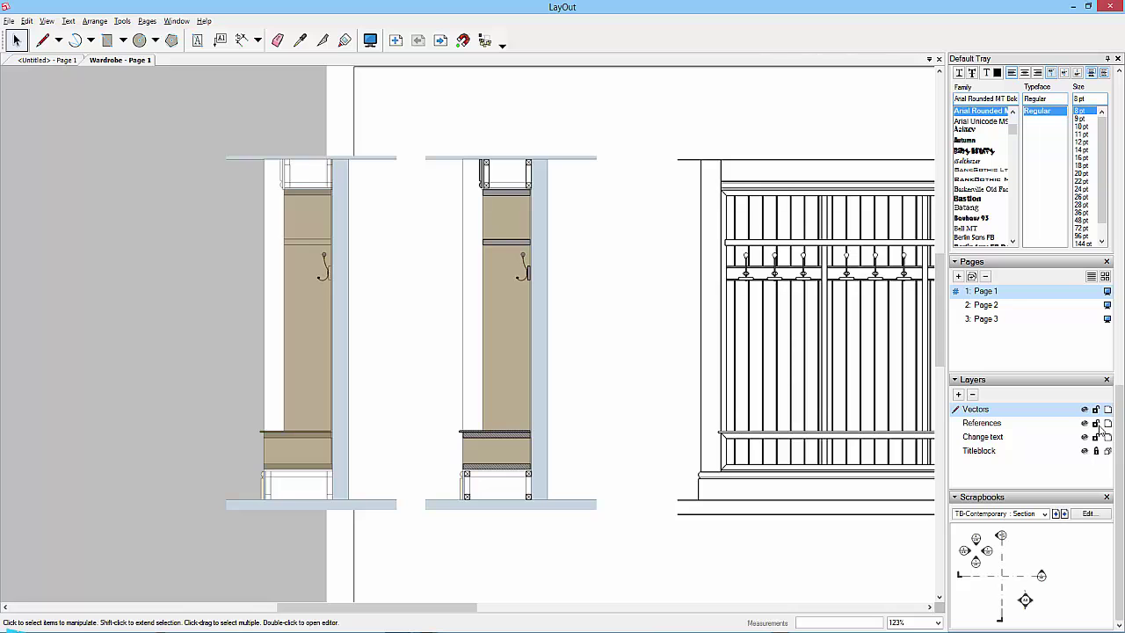
click(297, 294)
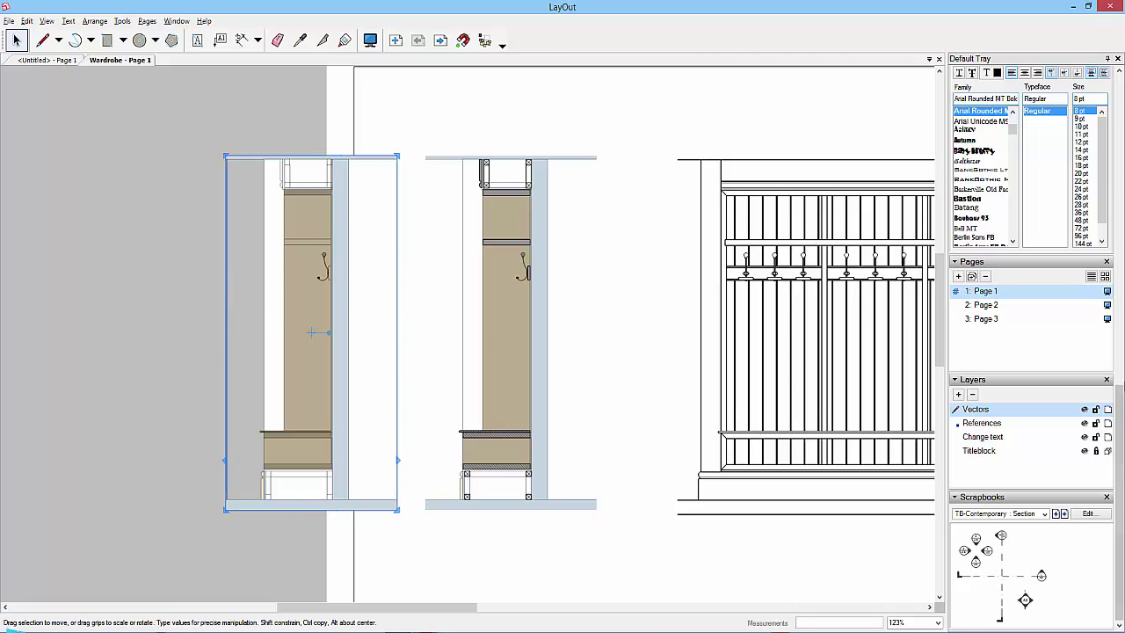
scroll(1121, 400, up, 5)
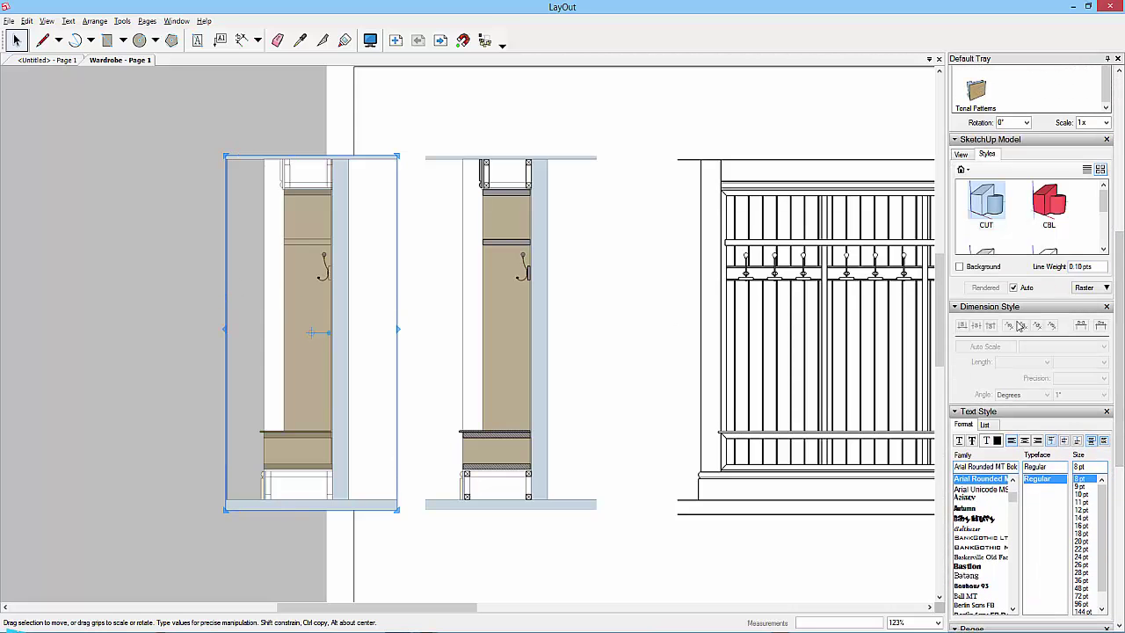
click(1084, 289)
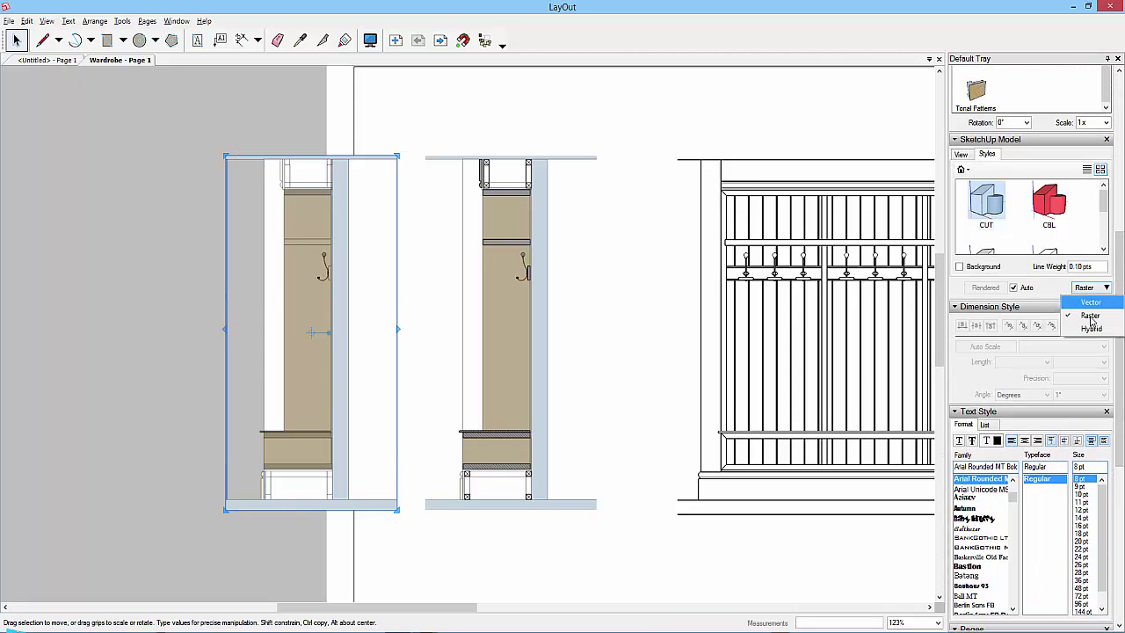
click(1091, 302)
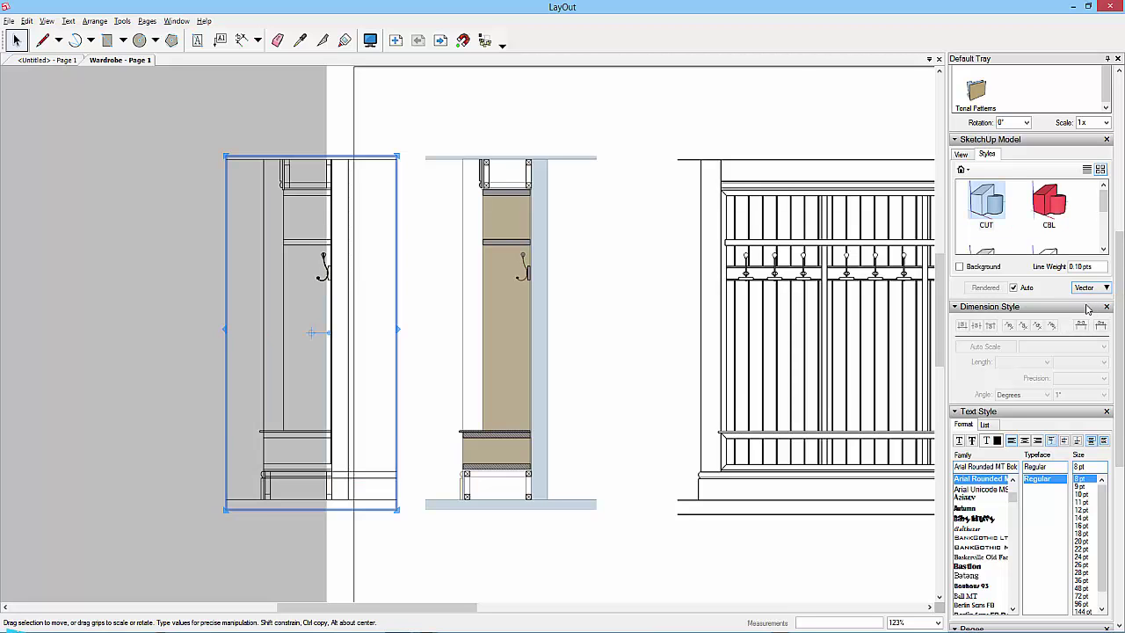
click(151, 423)
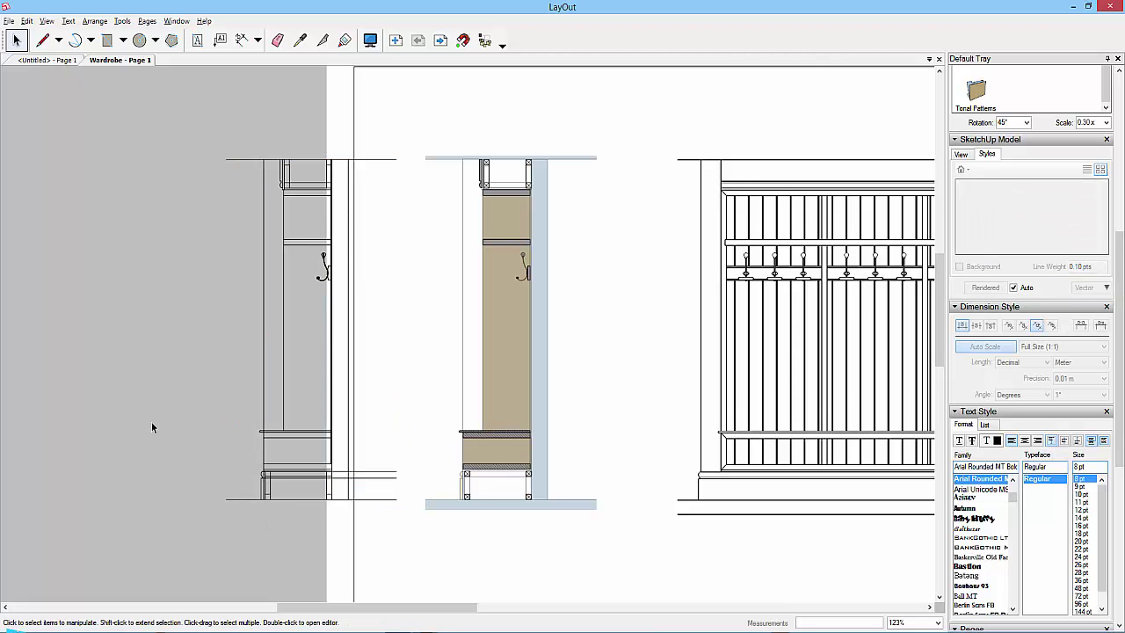
- Explode the vector-rendered section copy into separate linework
scroll(298, 505, up, 5)
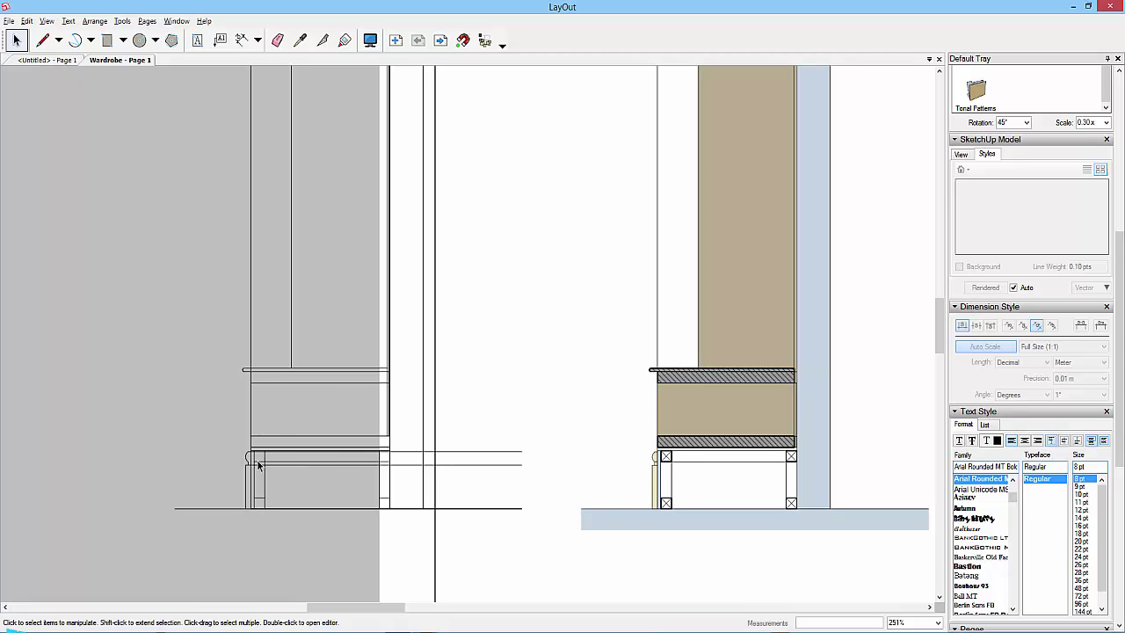
scroll(259, 457, up, 2)
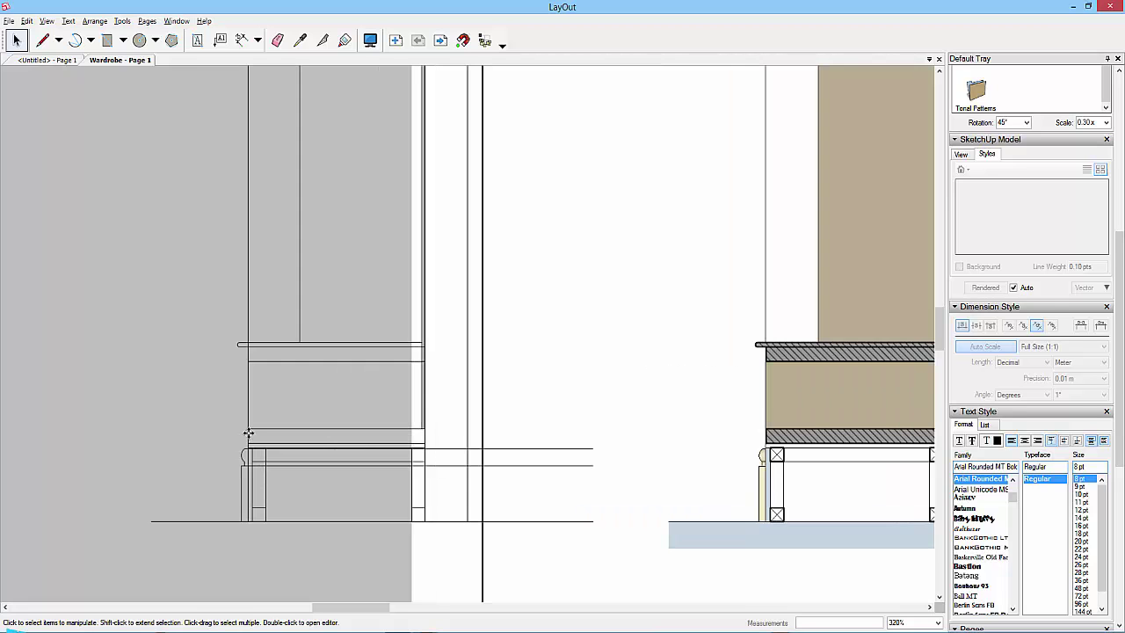
click(293, 470)
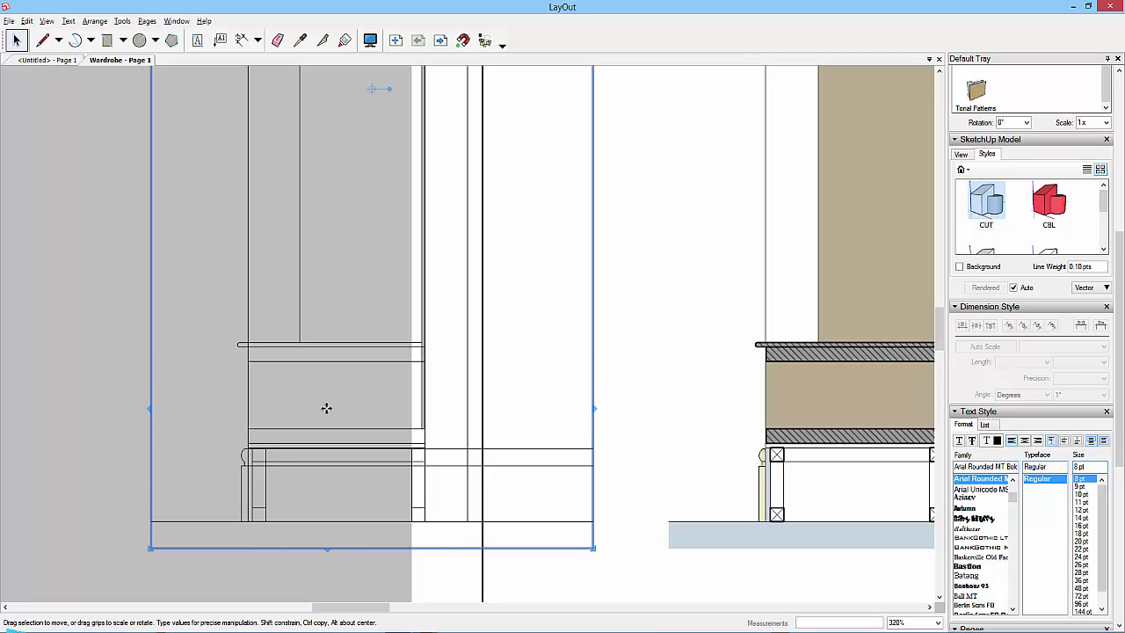
right_click(247, 425)
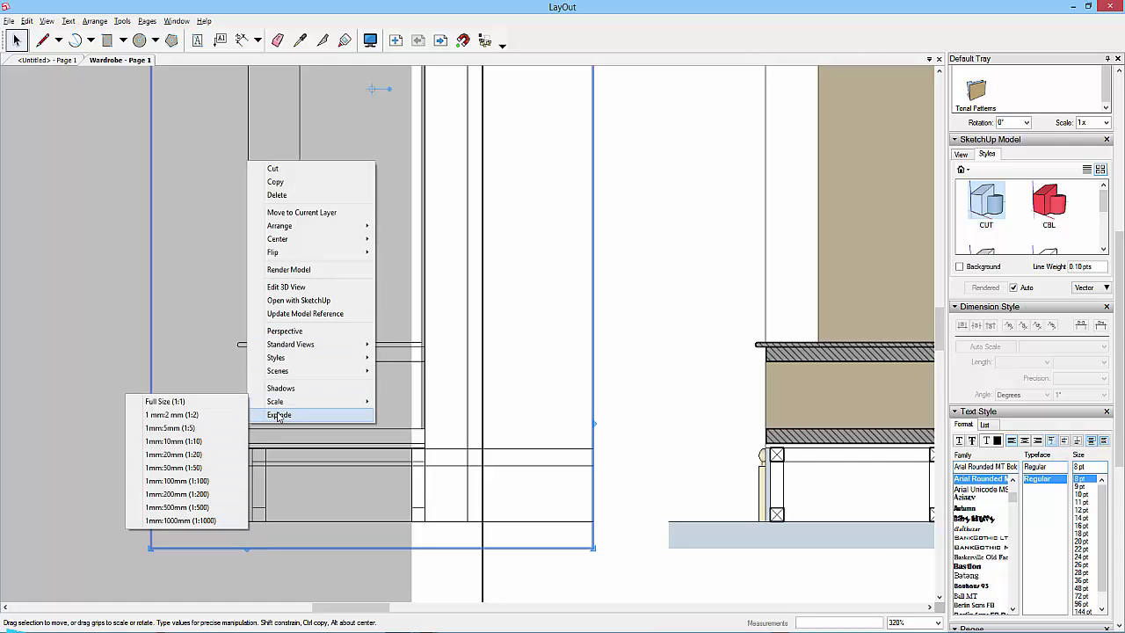
click(280, 414)
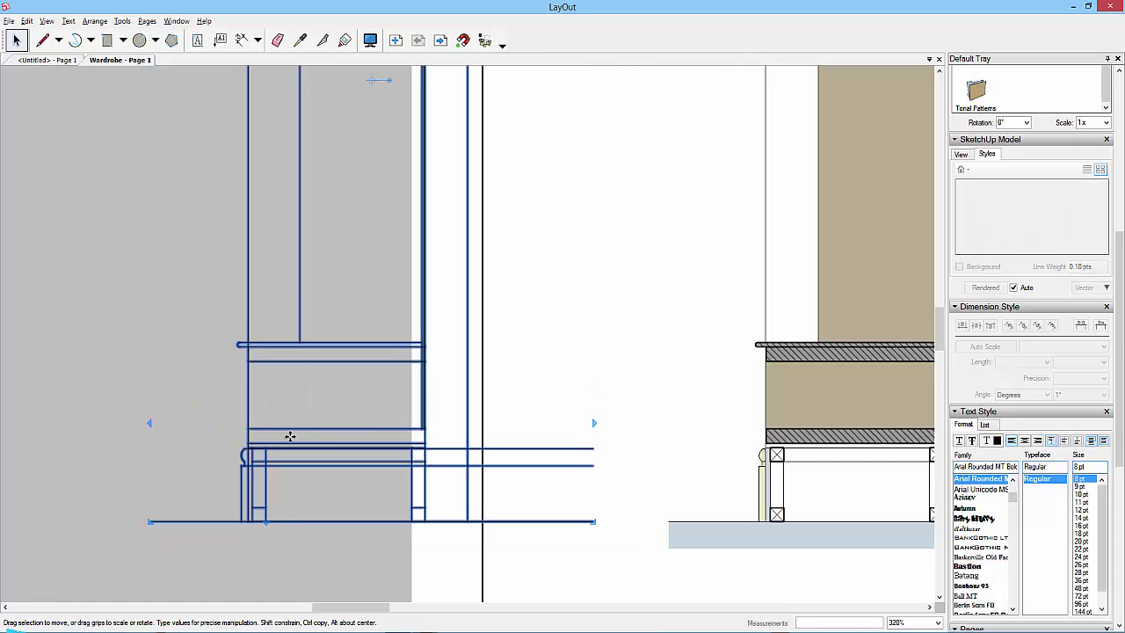
click(341, 493)
click(336, 464)
scroll(355, 414, down, 2)
middle_drag(354, 414, 354, 603)
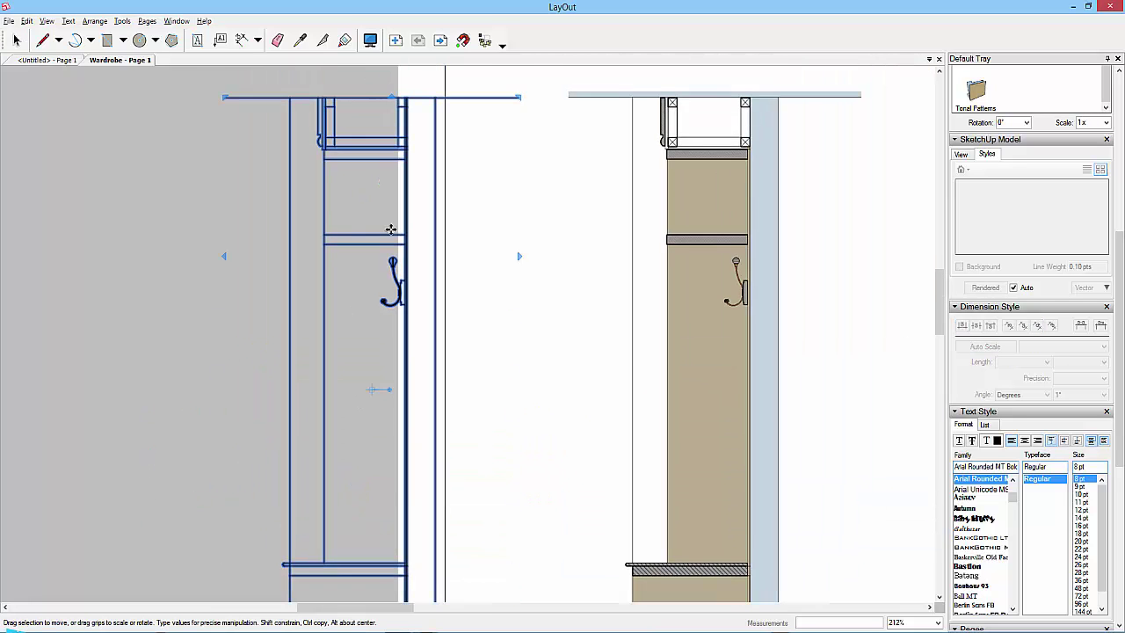
scroll(354, 314, up, 4)
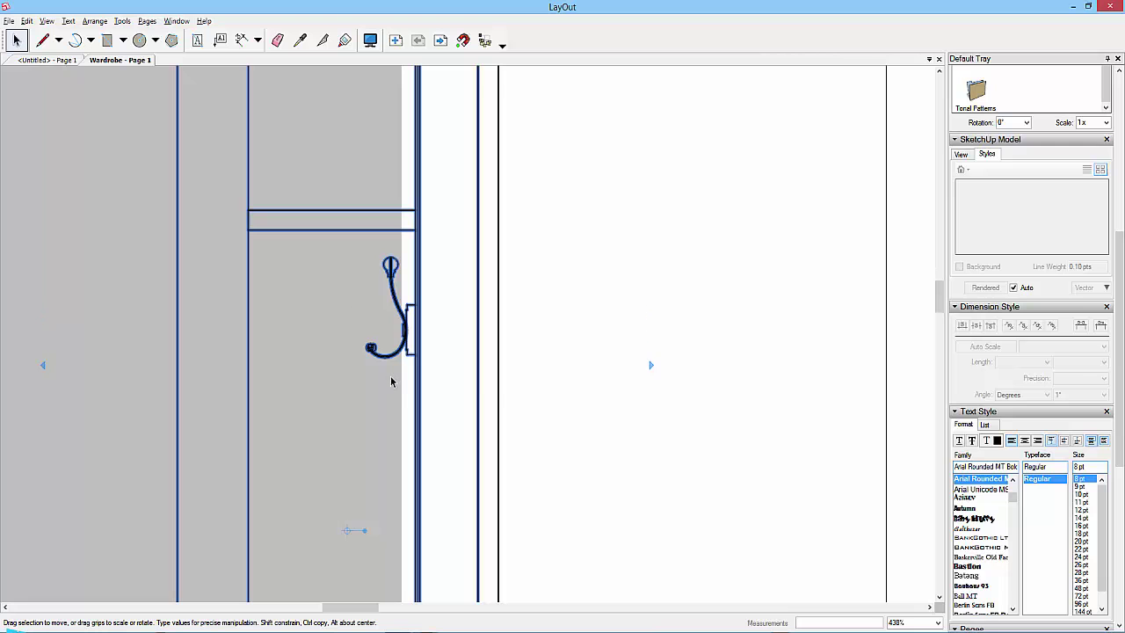
click(350, 383)
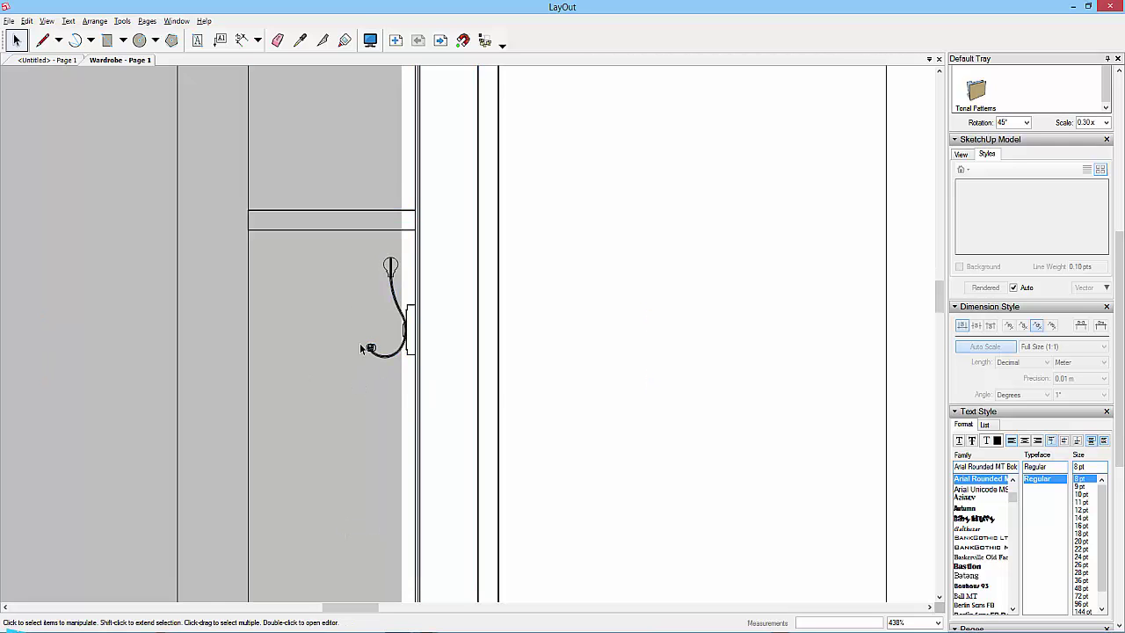
- Ungroup the exploded section linework that contains the coat hook
scroll(382, 326, up, 2)
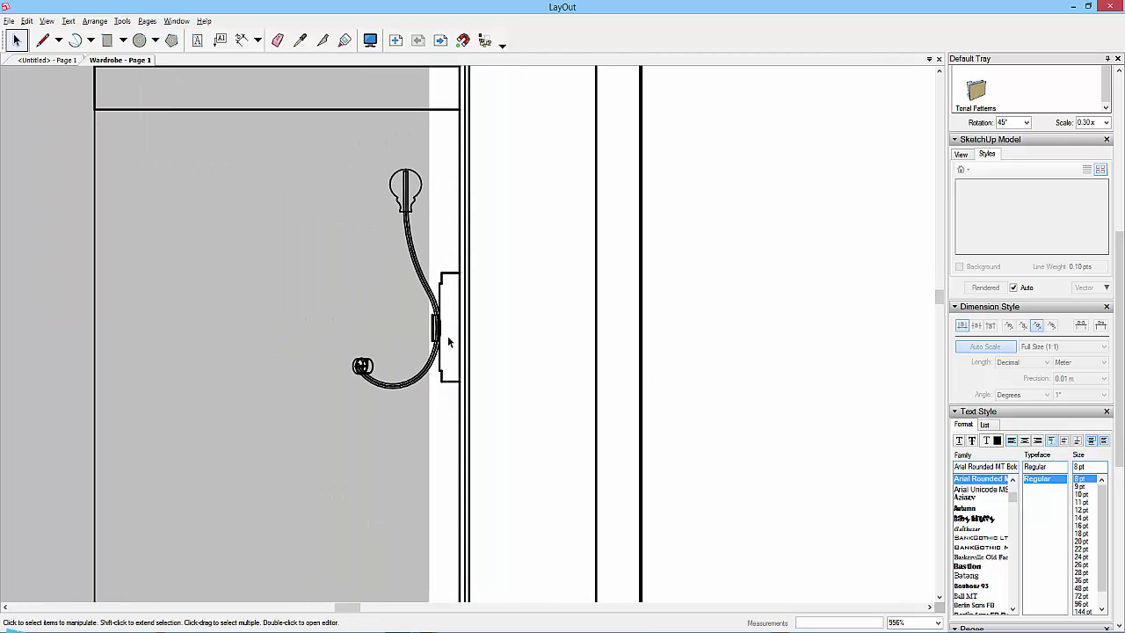
scroll(413, 401, up, 6)
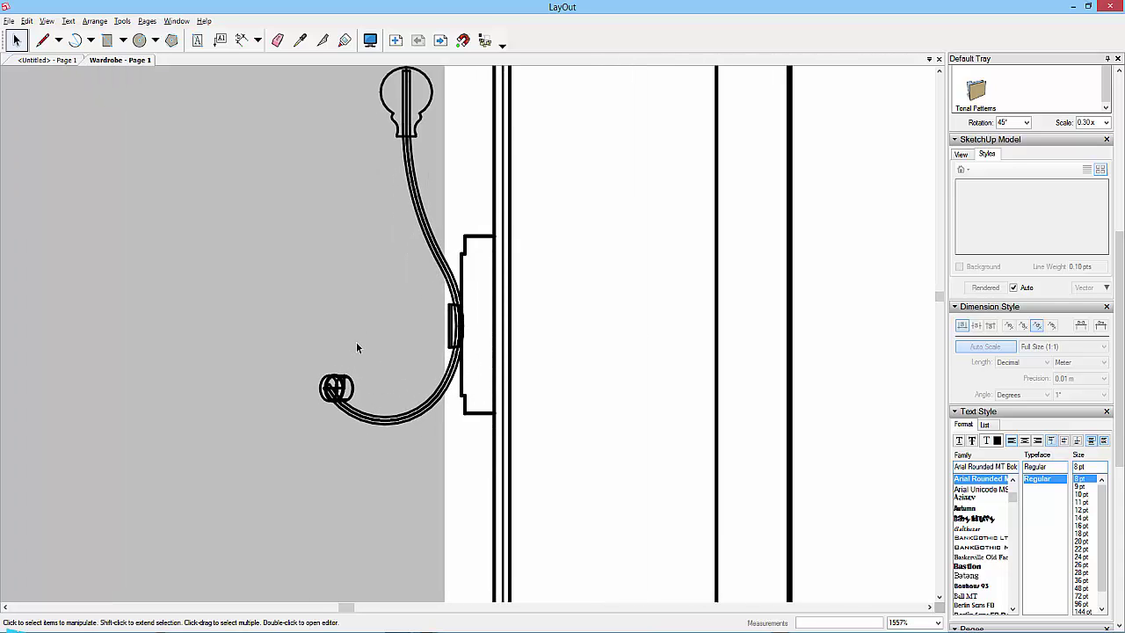
scroll(361, 355, down, 3)
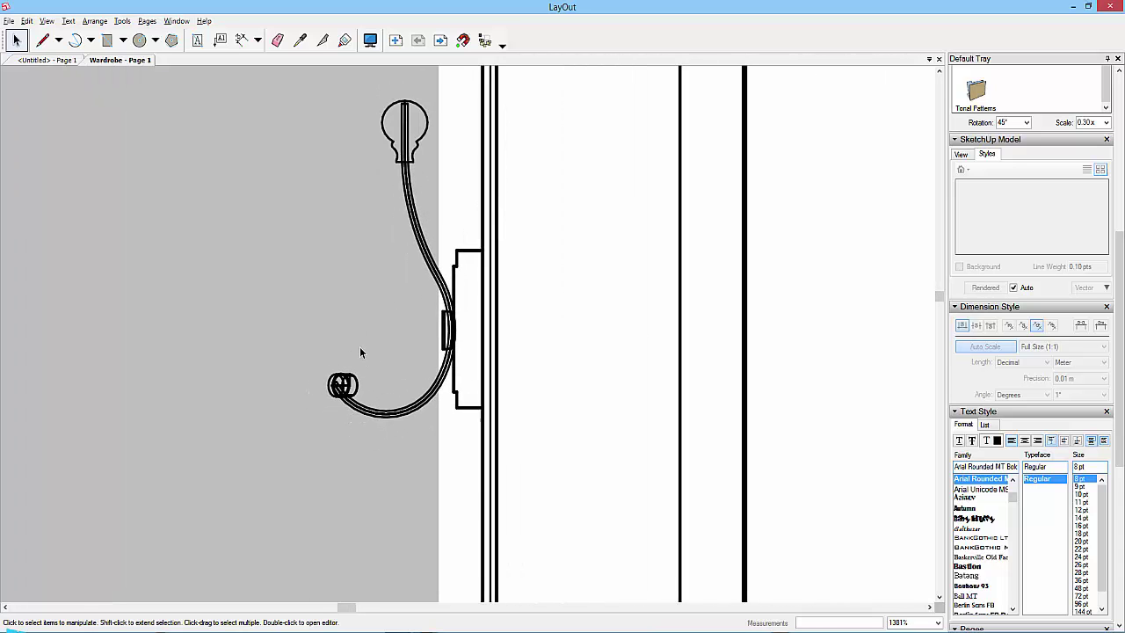
click(405, 220)
right_click(406, 219)
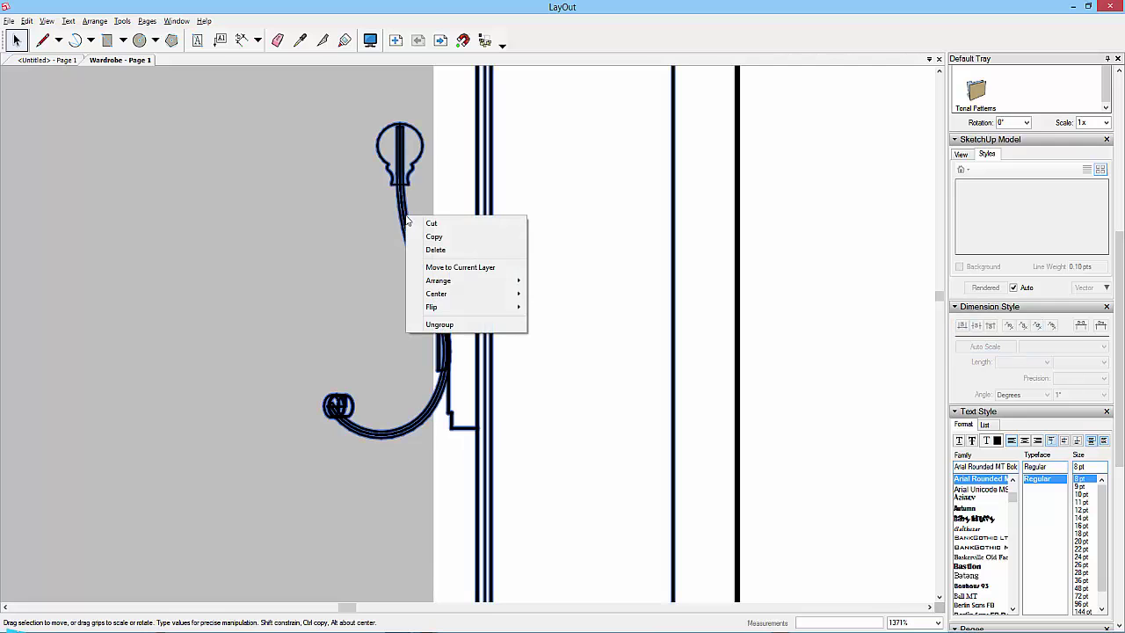
click(442, 327)
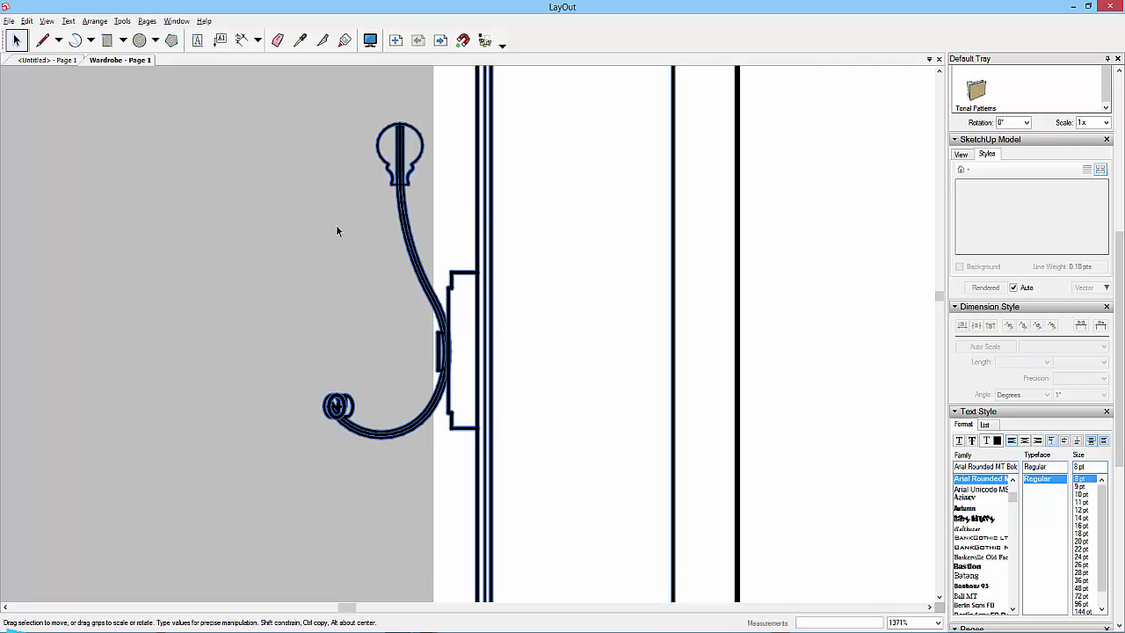
scroll(809, 300, down, 1)
scroll(807, 297, down, 5)
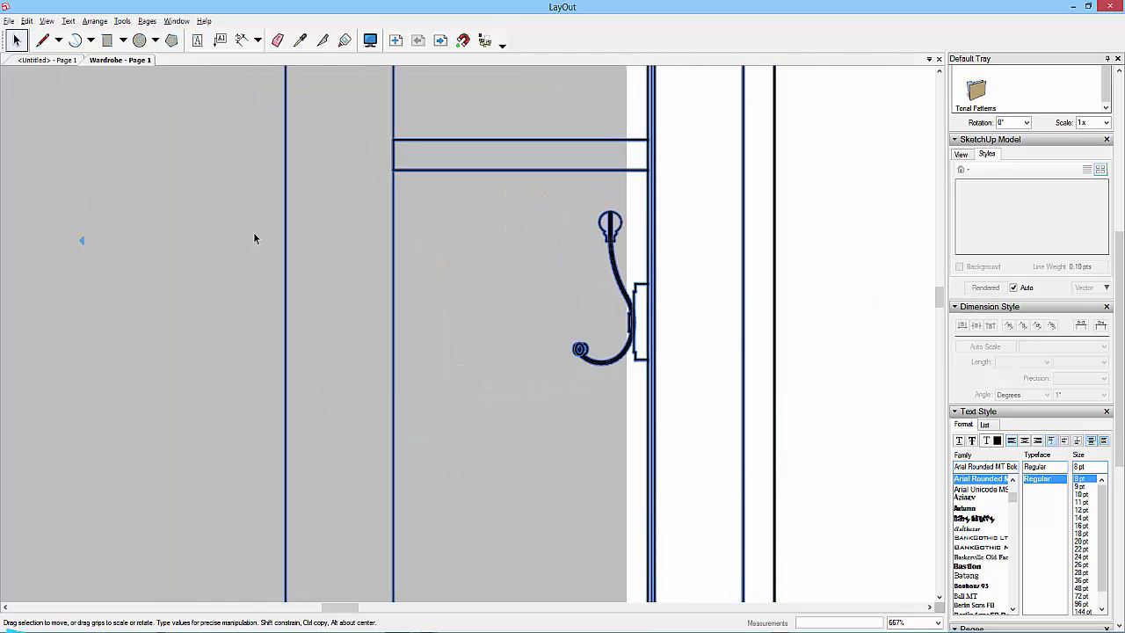
click(187, 231)
- Ungroup the nested group holding the shelf lines above the coat hook
scroll(234, 263, down, 1)
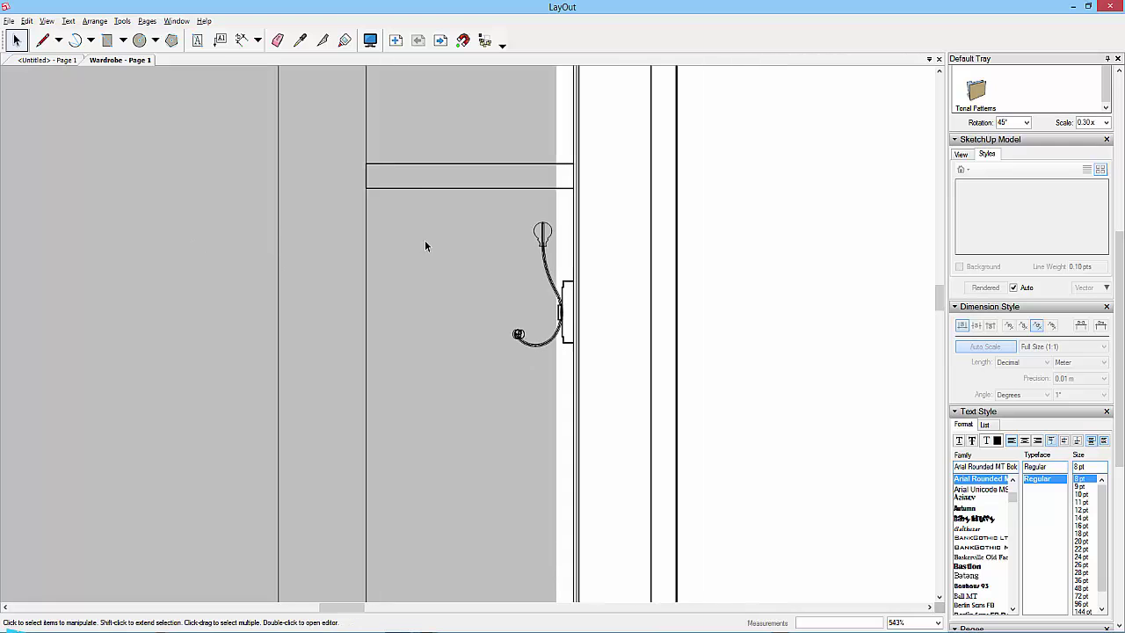
click(415, 189)
right_click(414, 191)
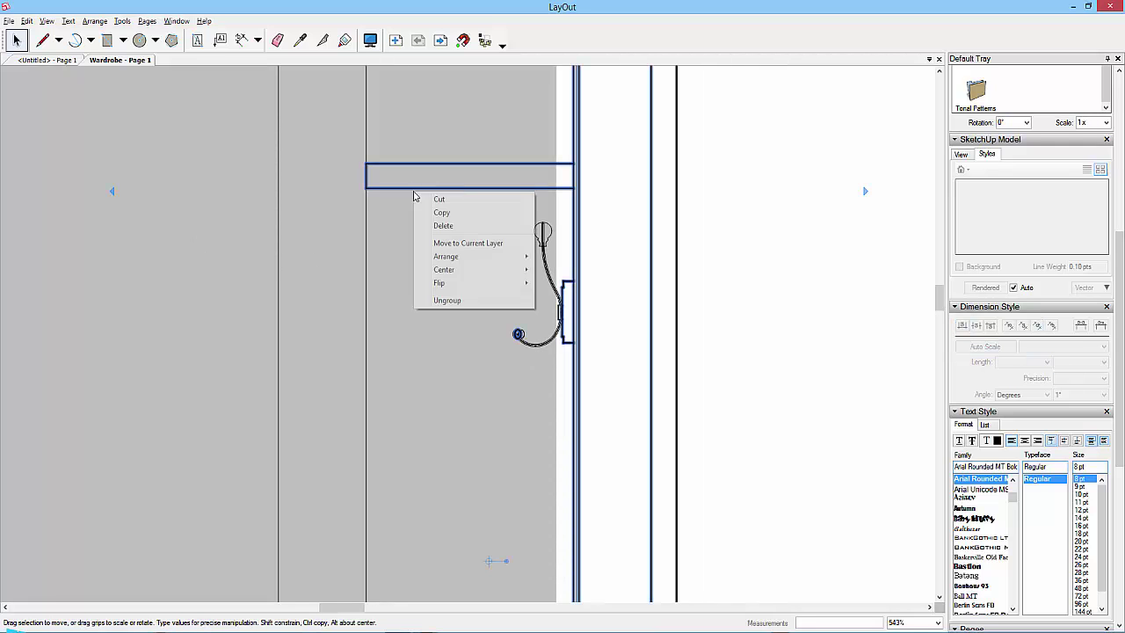
click(448, 300)
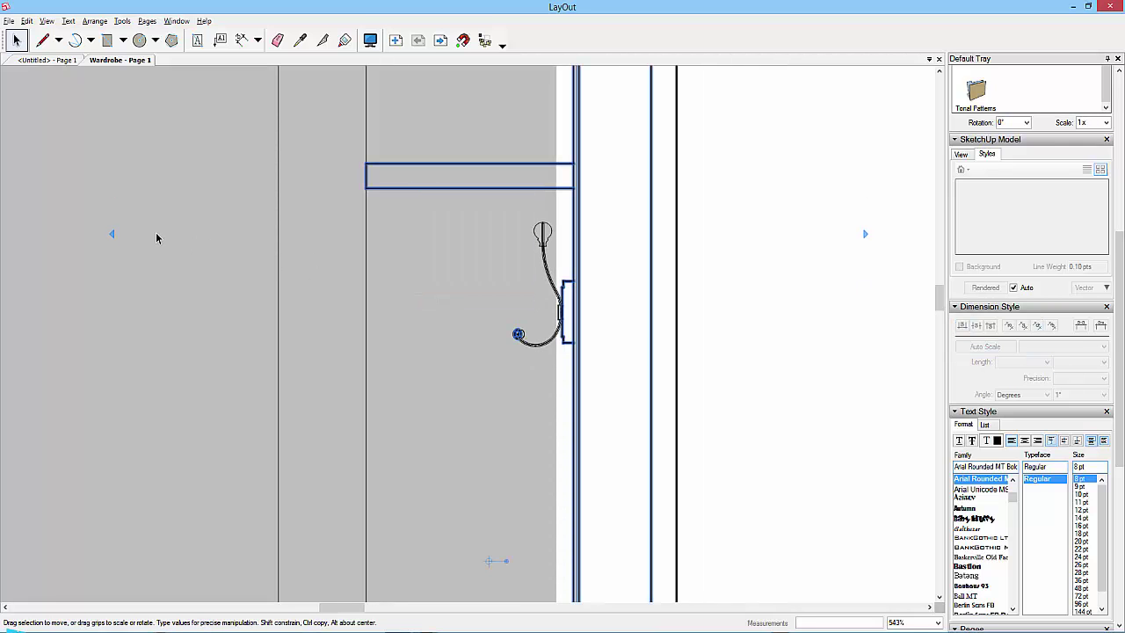
click(187, 238)
click(395, 165)
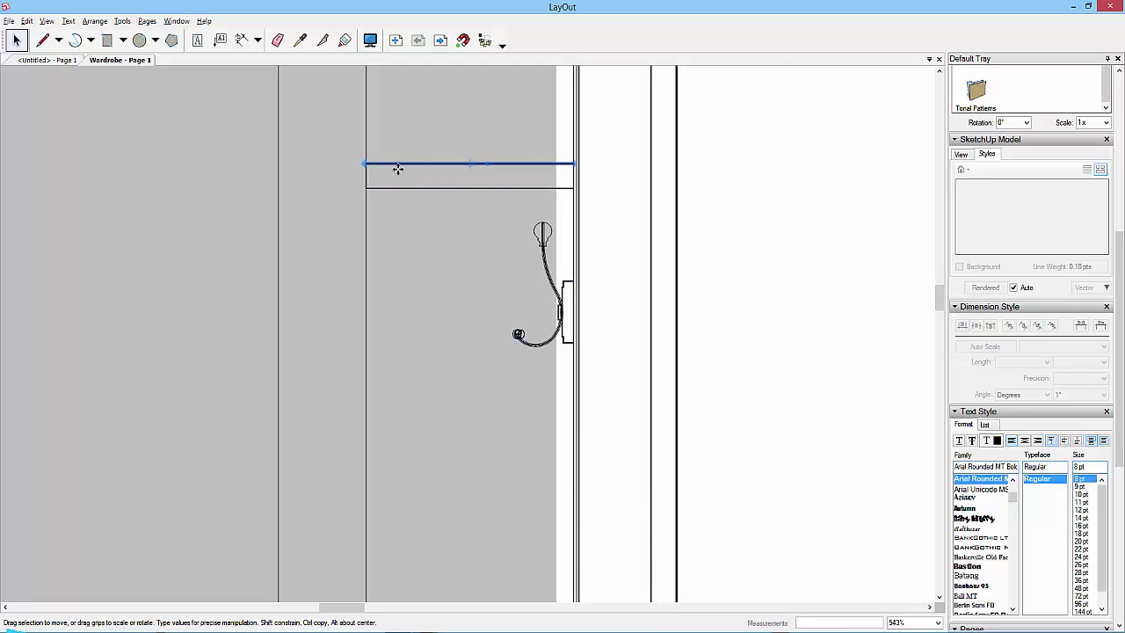
click(388, 189)
drag(239, 138, 637, 218)
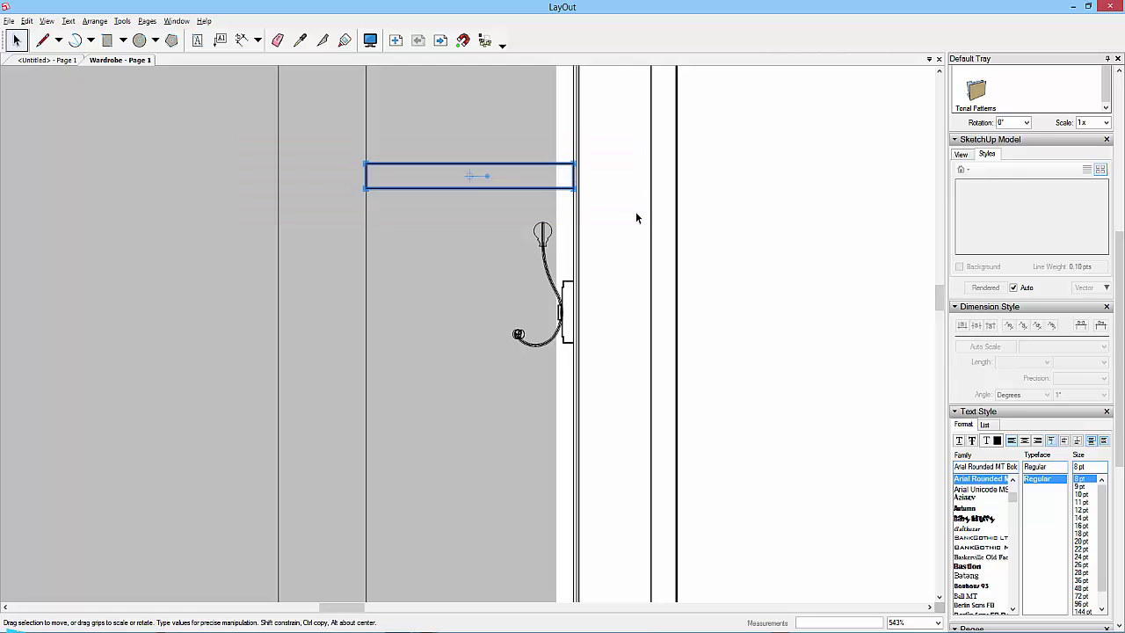
drag(470, 184, 104, 264)
key(ctrl+z)
- Move the shelf's rectangular outline out of the exploded section onto the empty grey area beside it
drag(213, 143, 615, 194)
drag(510, 170, 166, 232)
middle_drag(227, 300, 434, 319)
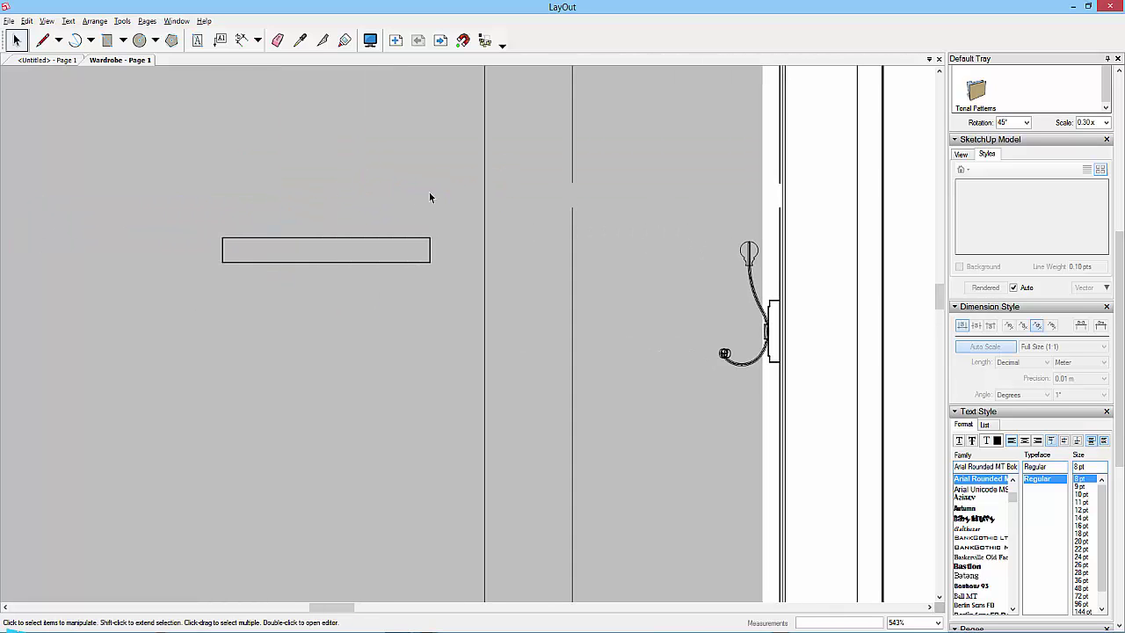
- Join the four edges of the shelf's loose rectangular outline into one closed shape
click(344, 40)
click(261, 238)
click(224, 245)
click(253, 261)
click(431, 251)
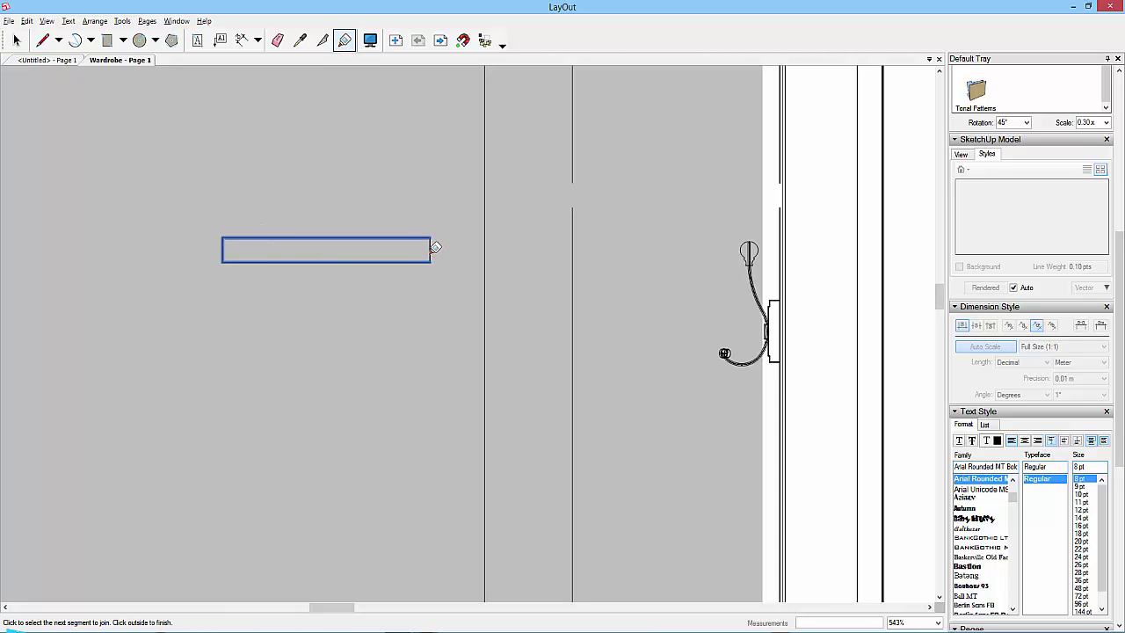
click(445, 252)
key(space)
click(368, 245)
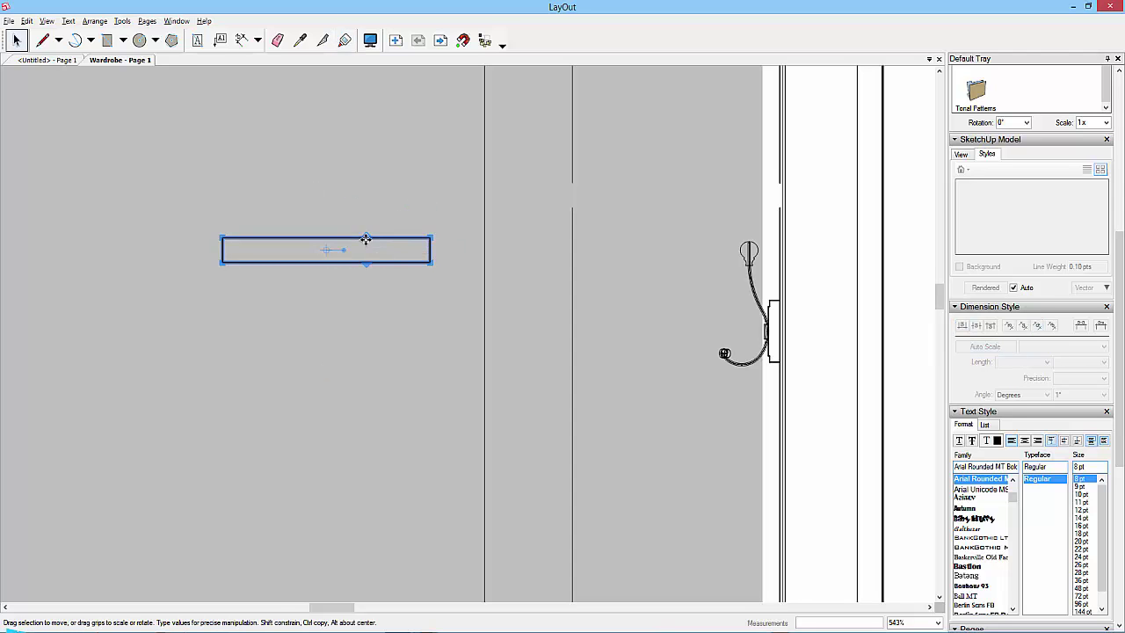
- Move the joined shelf rectangle onto the white page area beside the hatched section view
scroll(366, 244, down, 2)
middle_drag(382, 297, 256, 428)
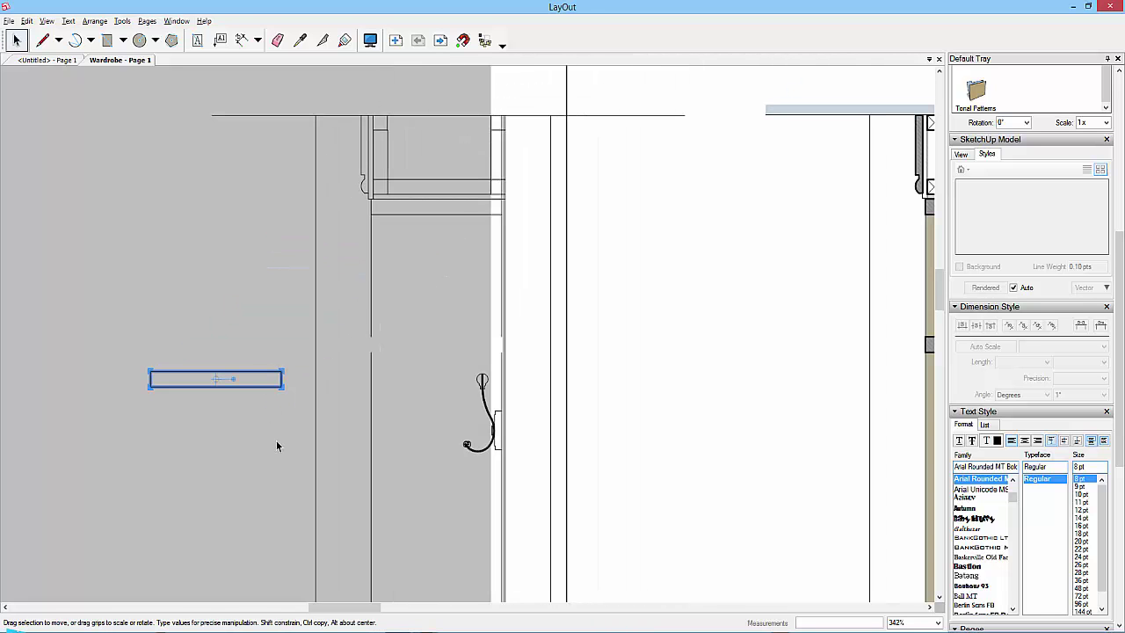
scroll(297, 381, down, 1)
drag(275, 375, 659, 350)
click(762, 406)
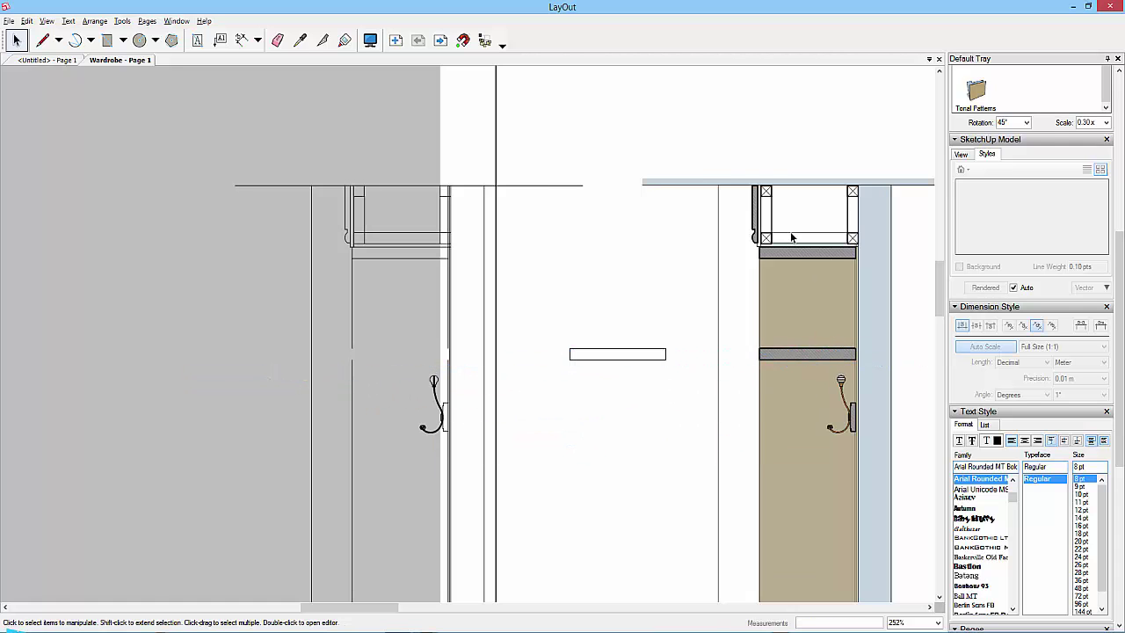
- Copy the hatched fill style from the section view's middle shelf onto the joined shelf rectangle
click(300, 39)
click(810, 351)
click(619, 350)
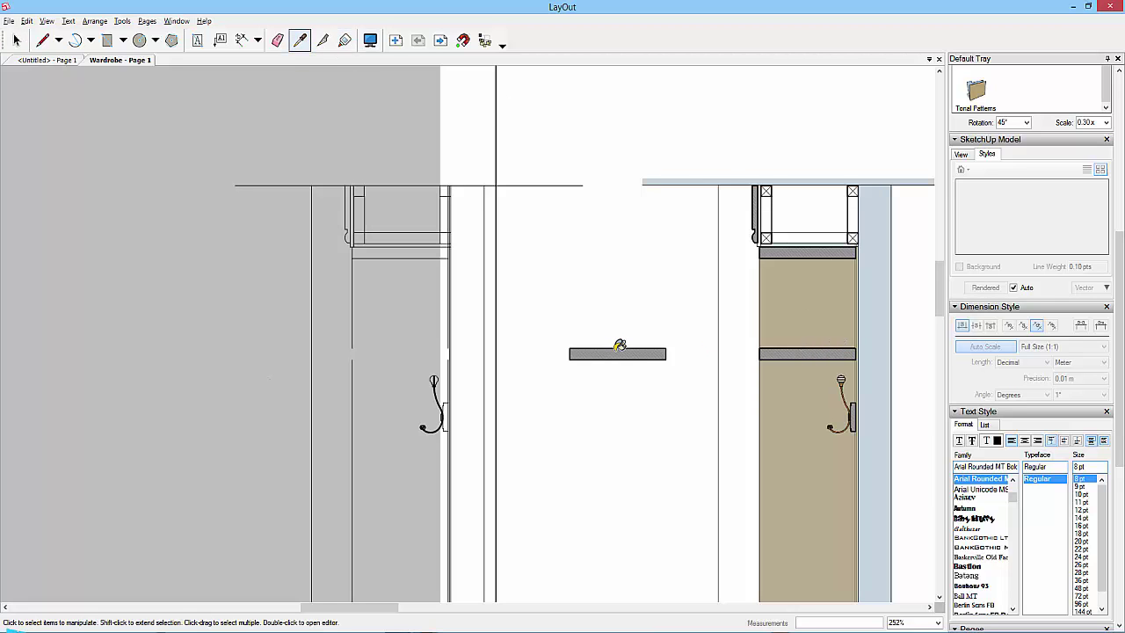
click(16, 40)
scroll(564, 410, down, 4)
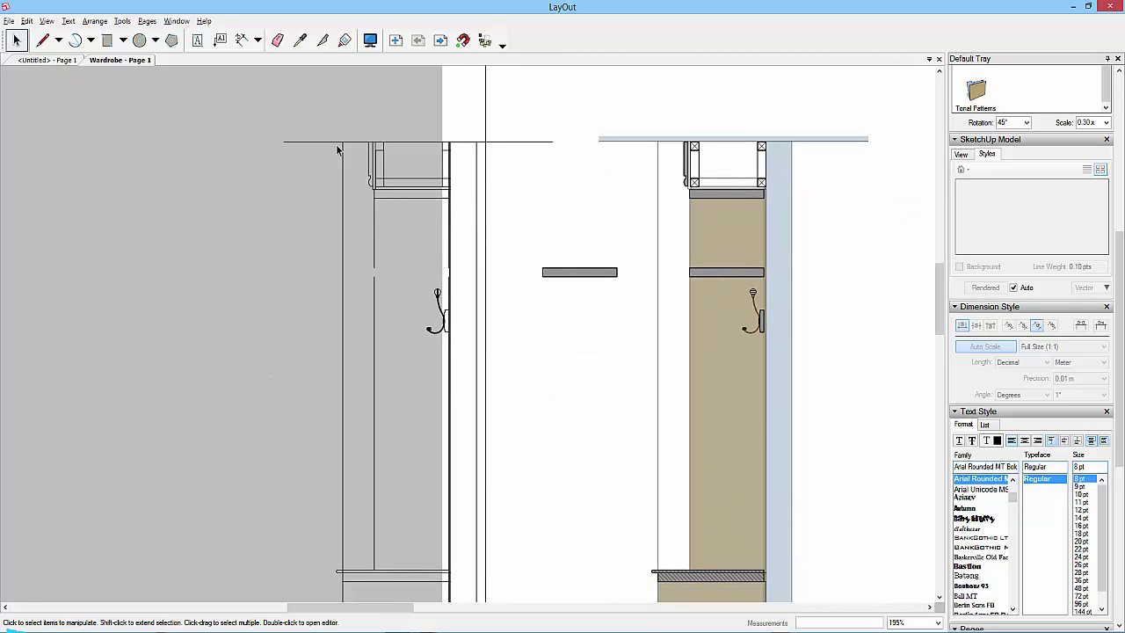
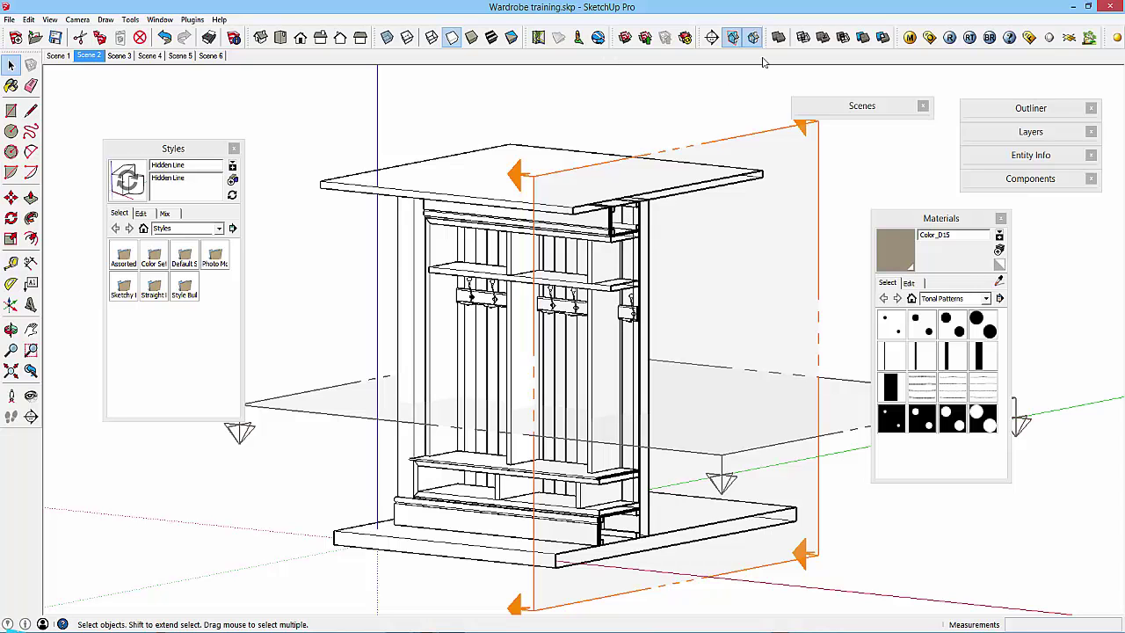
- Hide the section planes and, starting from Scene 1, move the section-cut linework about 3062 mm along the green axis, clear of the wardrobe
click(733, 37)
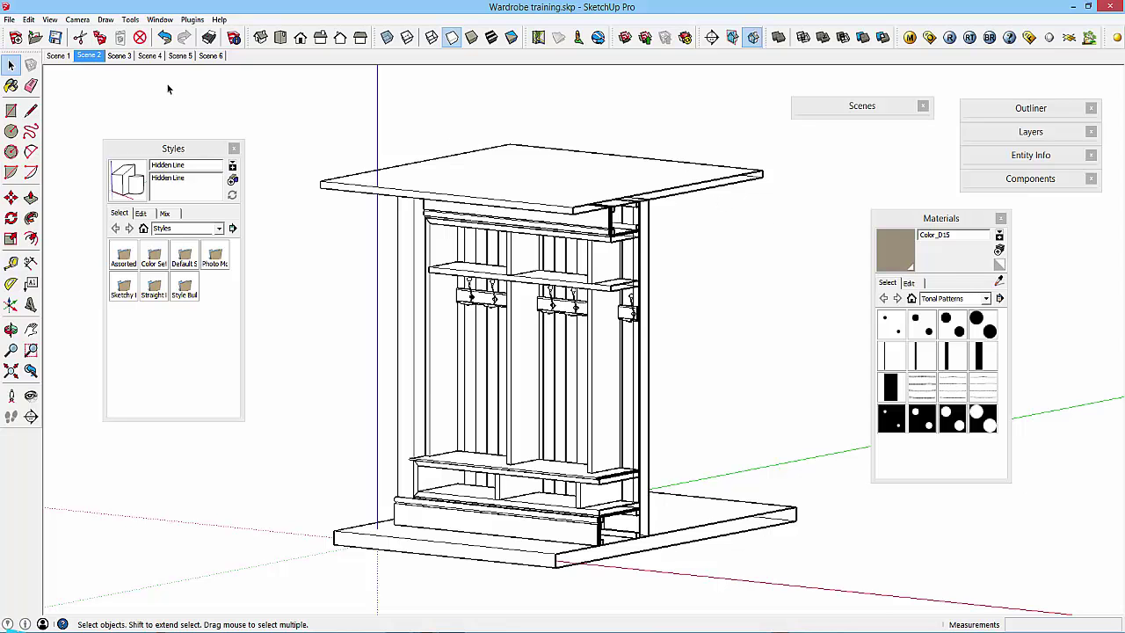
click(58, 56)
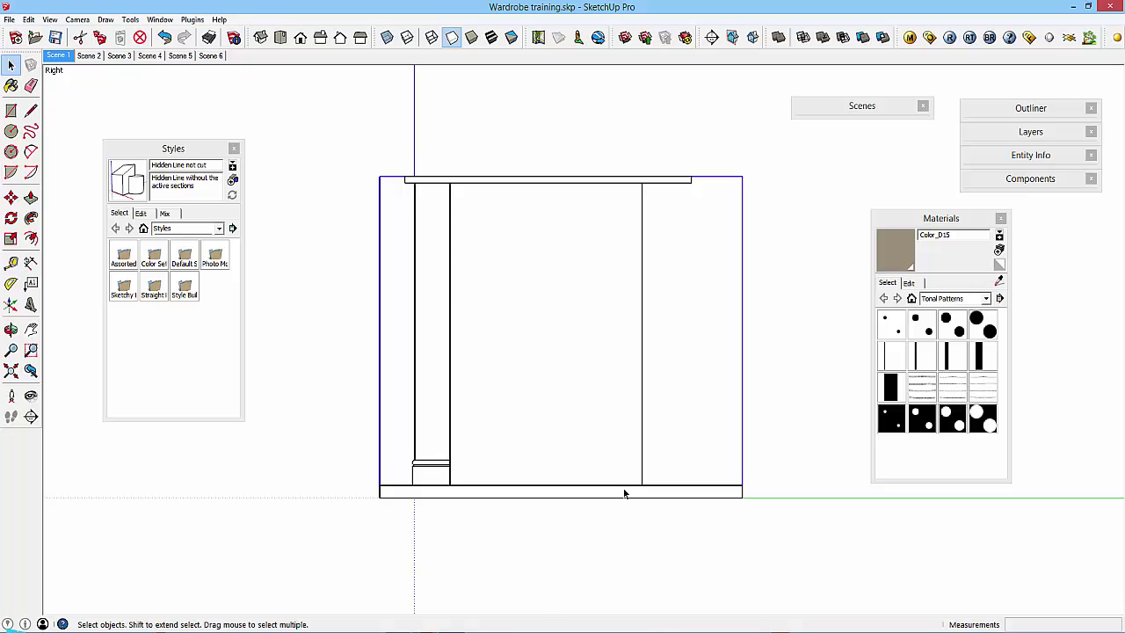
middle_drag(454, 224, 578, 378)
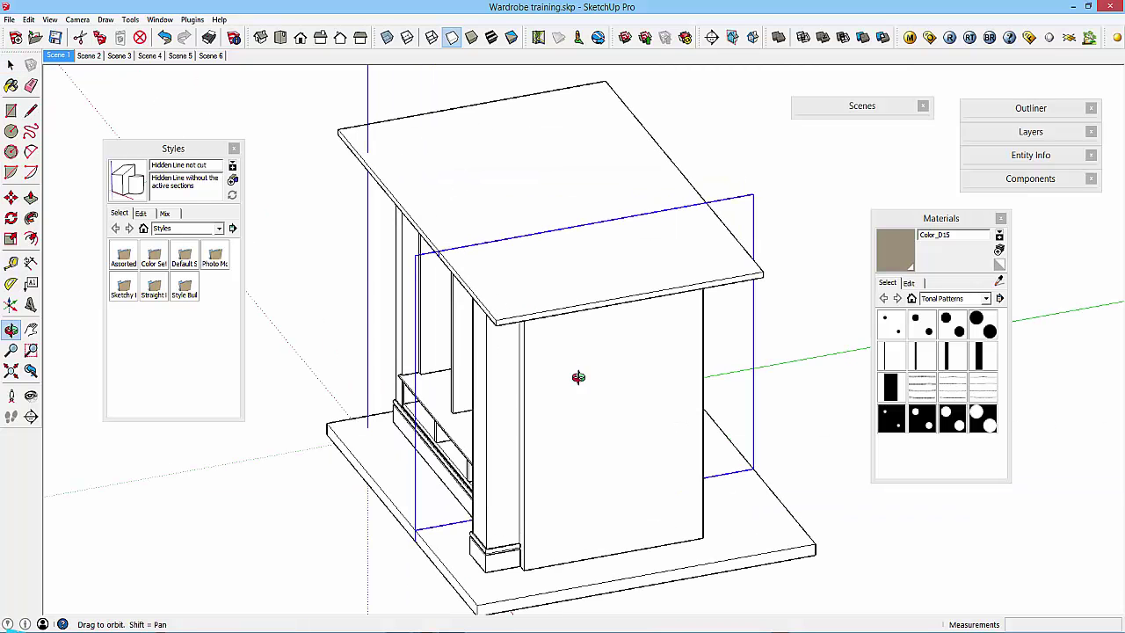
key(m)
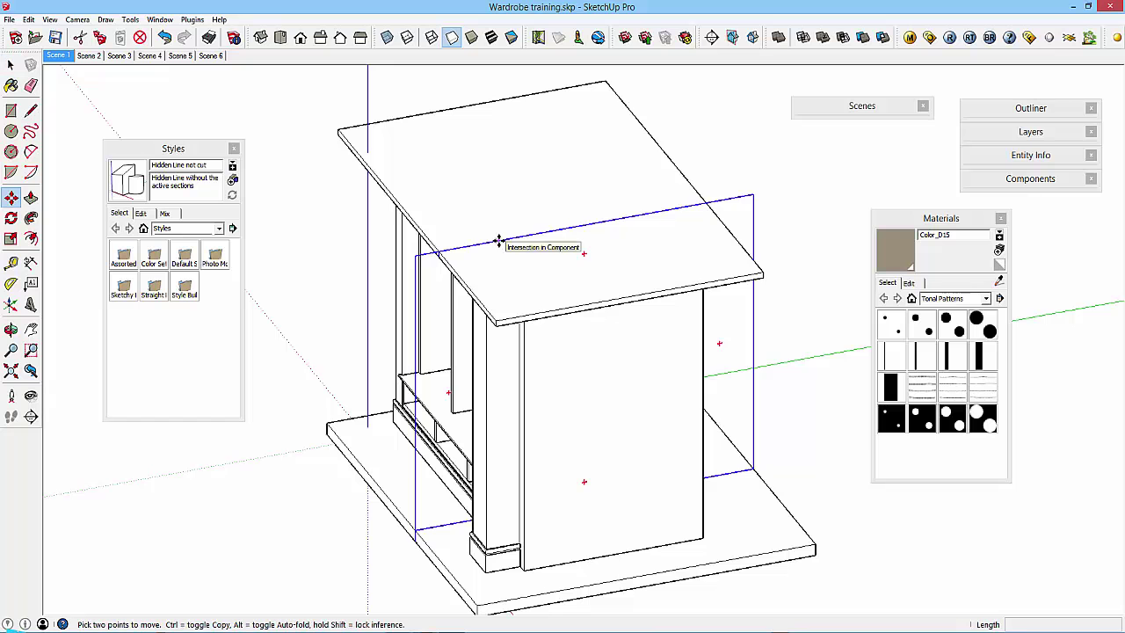
click(503, 239)
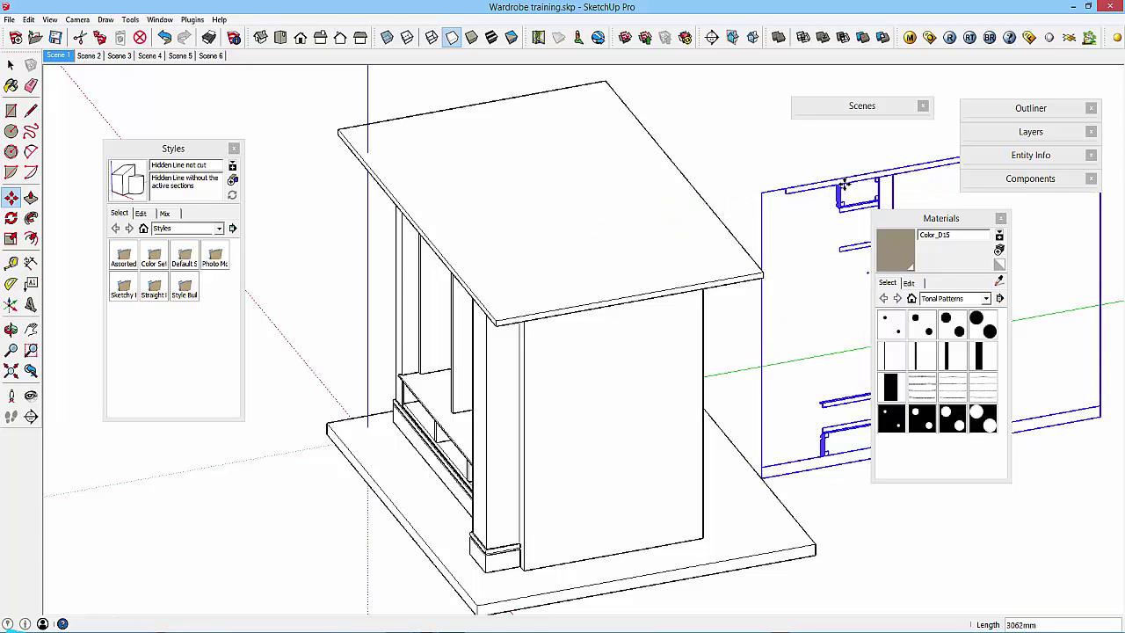
click(57, 55)
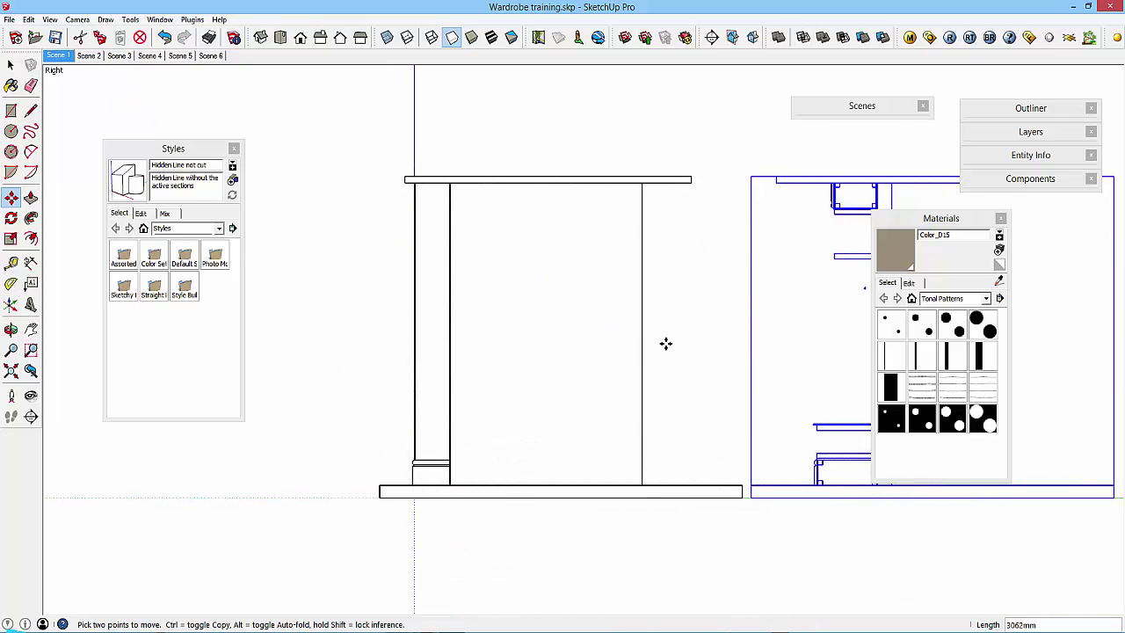
- Examine the separated section-cut linework around the shelf, coat hook and base, and return to the Scene 1 view
mouse_move(693, 351)
shift+middle_down()
mouse_move(211, 366)
mouse_move(298, 365)
shift+middle_up()
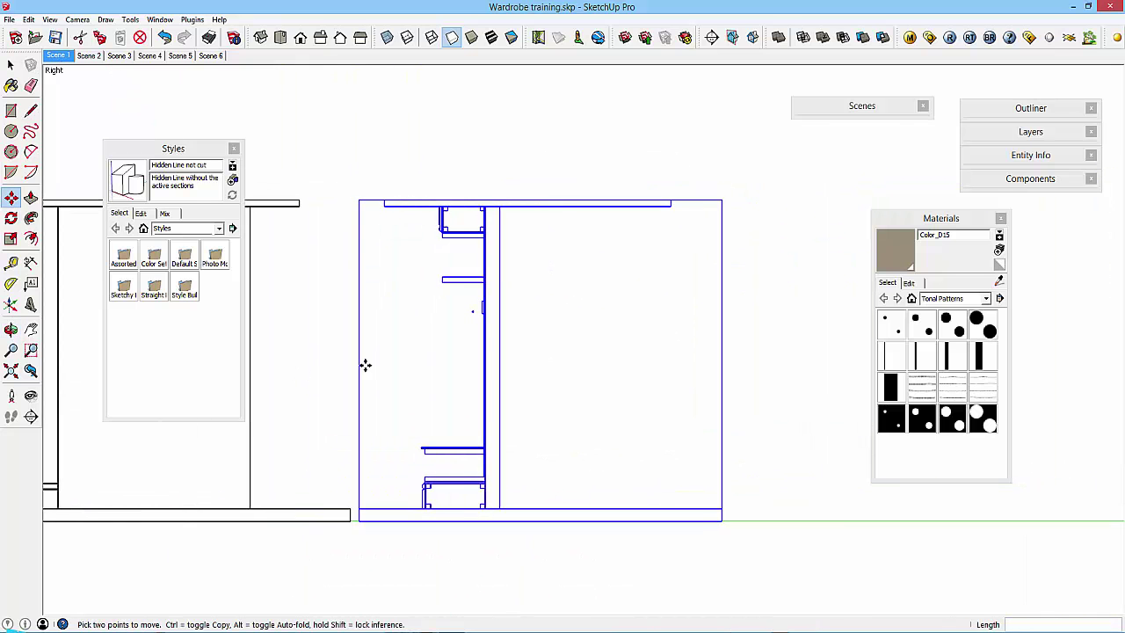
key(space)
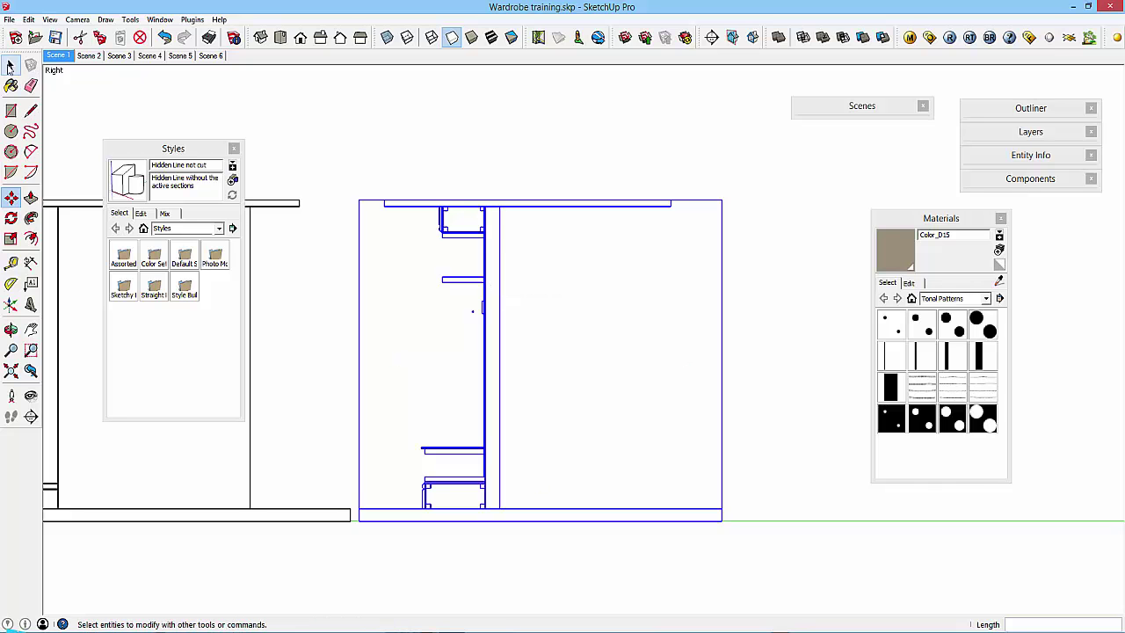
scroll(472, 309, up, 5)
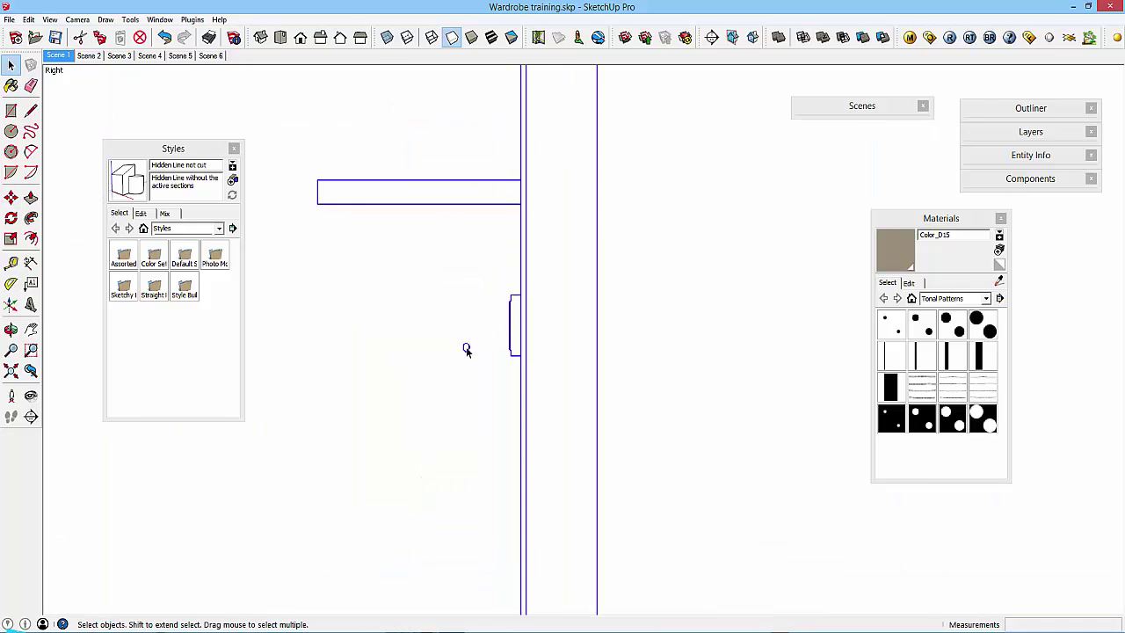
scroll(467, 344, down, 3)
scroll(473, 323, up, 4)
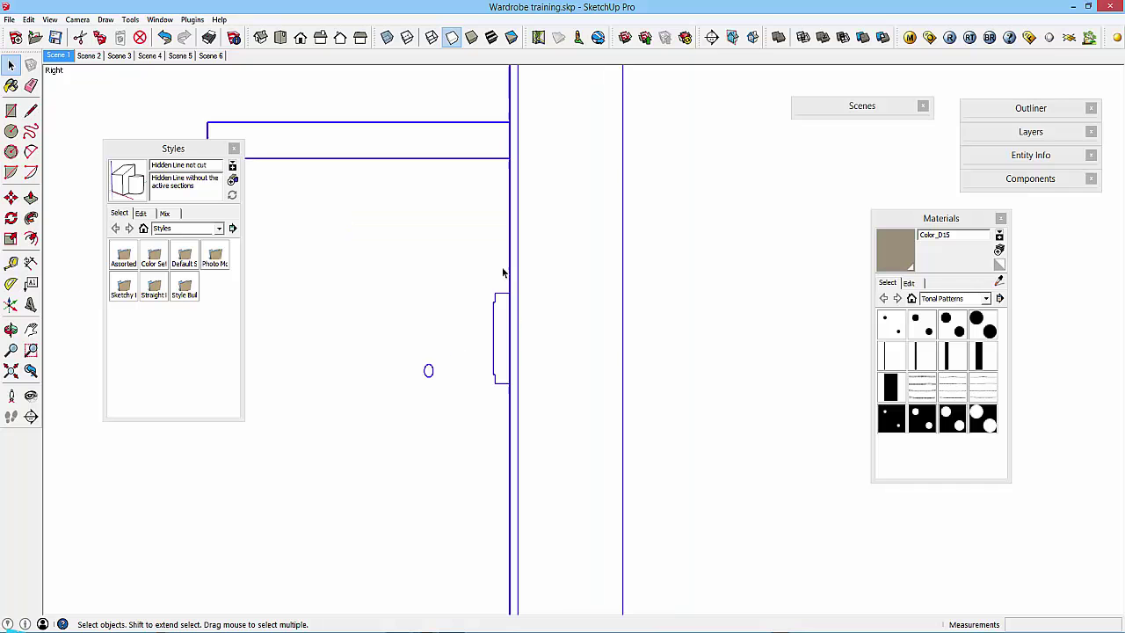
scroll(479, 235, down, 5)
middle_drag(554, 568, 400, 389)
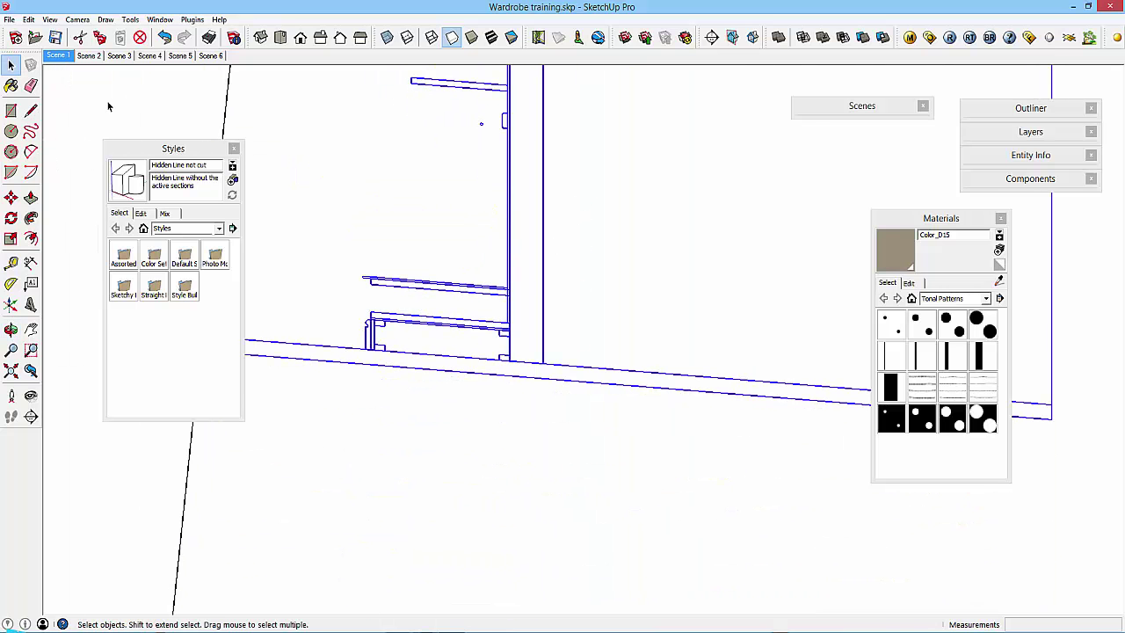
click(57, 56)
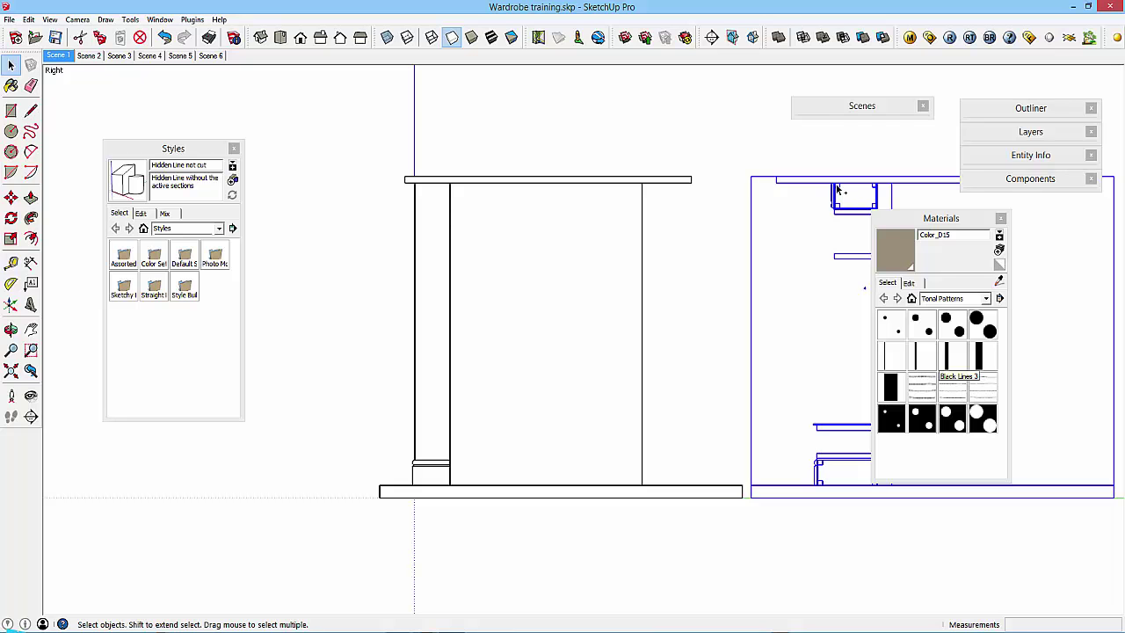
- Switch to LayOut, paste the section-cut linework and place it on the empty grey area beside the page
key(alt+Tab)
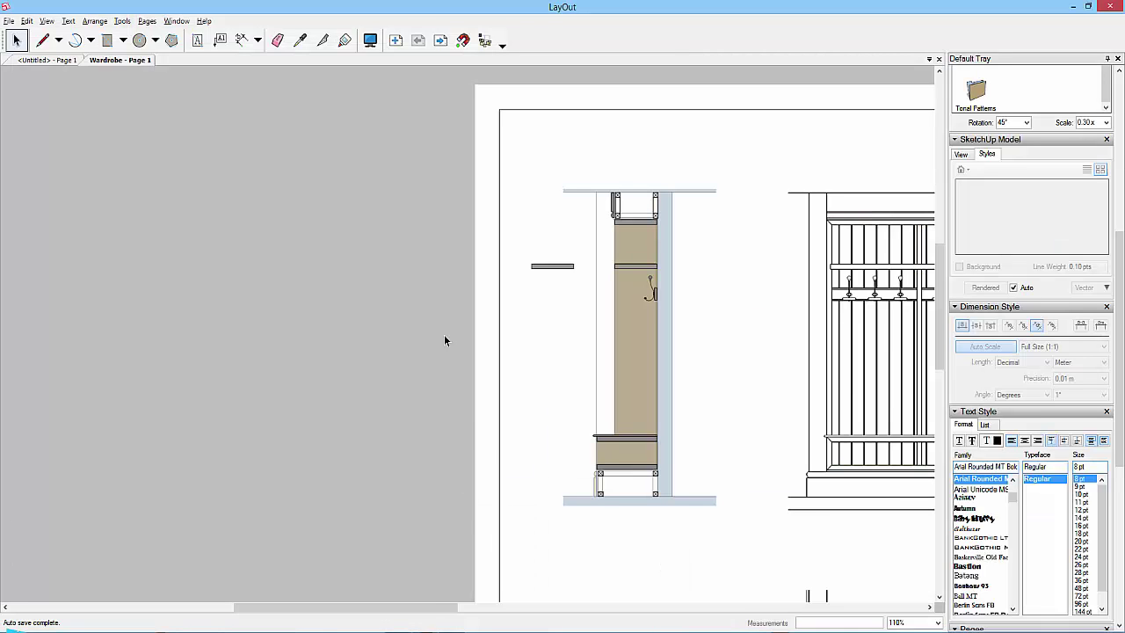
key(ctrl+v)
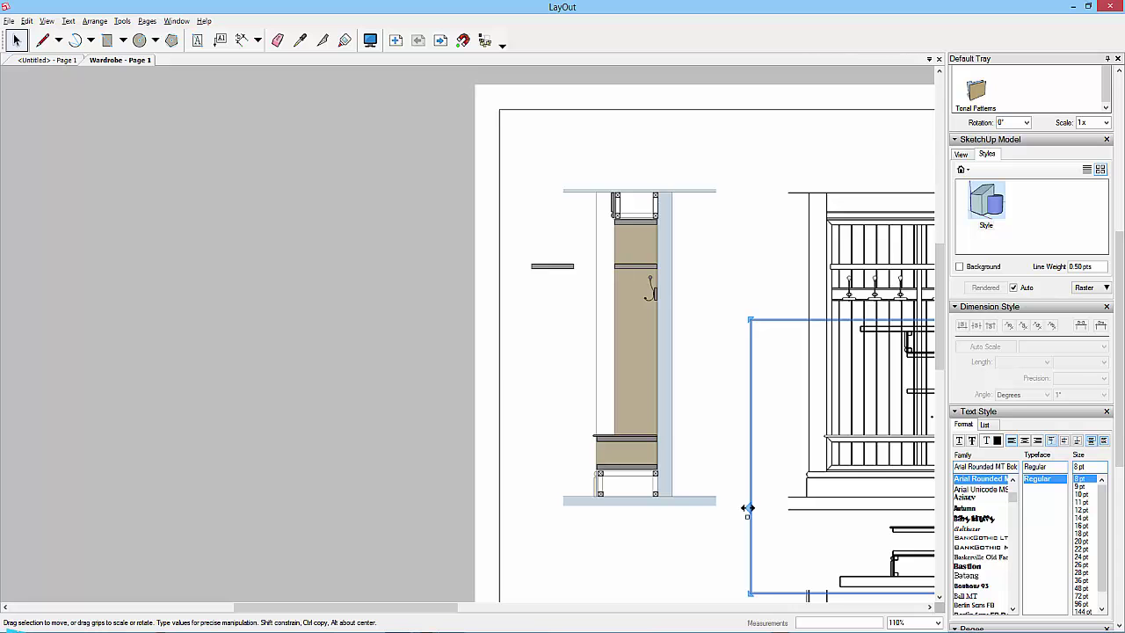
drag(756, 516, 126, 397)
click(290, 176)
- Set the pasted section view's scale to 1mm:20mm (1:20) and extend its frame vertically to enclose the ceiling and floor
click(289, 277)
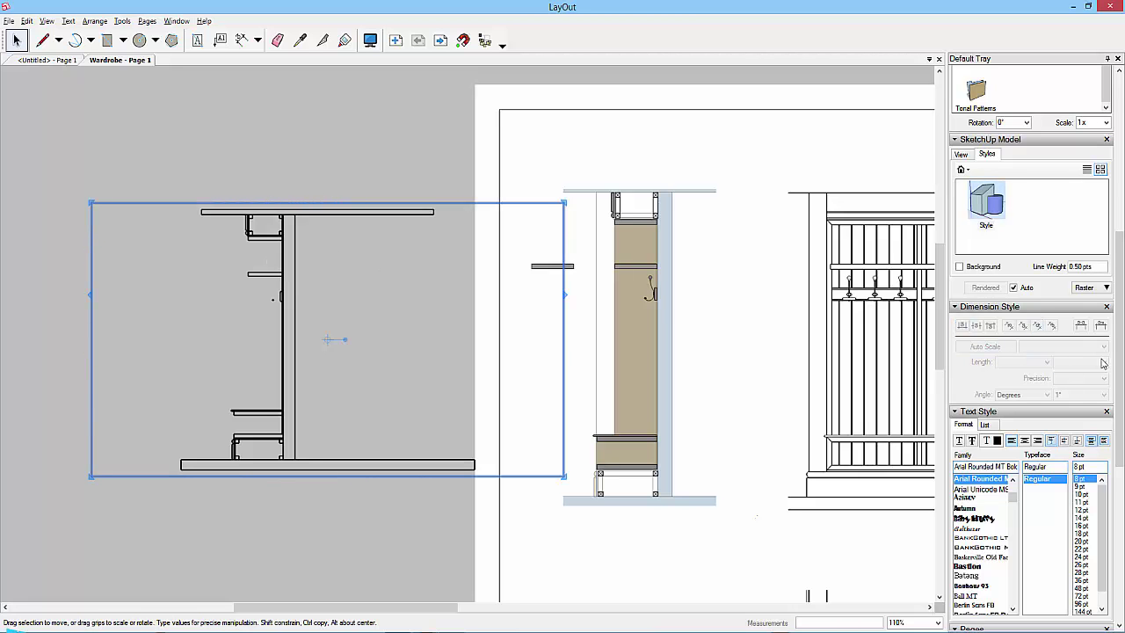
drag(1121, 464, 1121, 353)
click(962, 417)
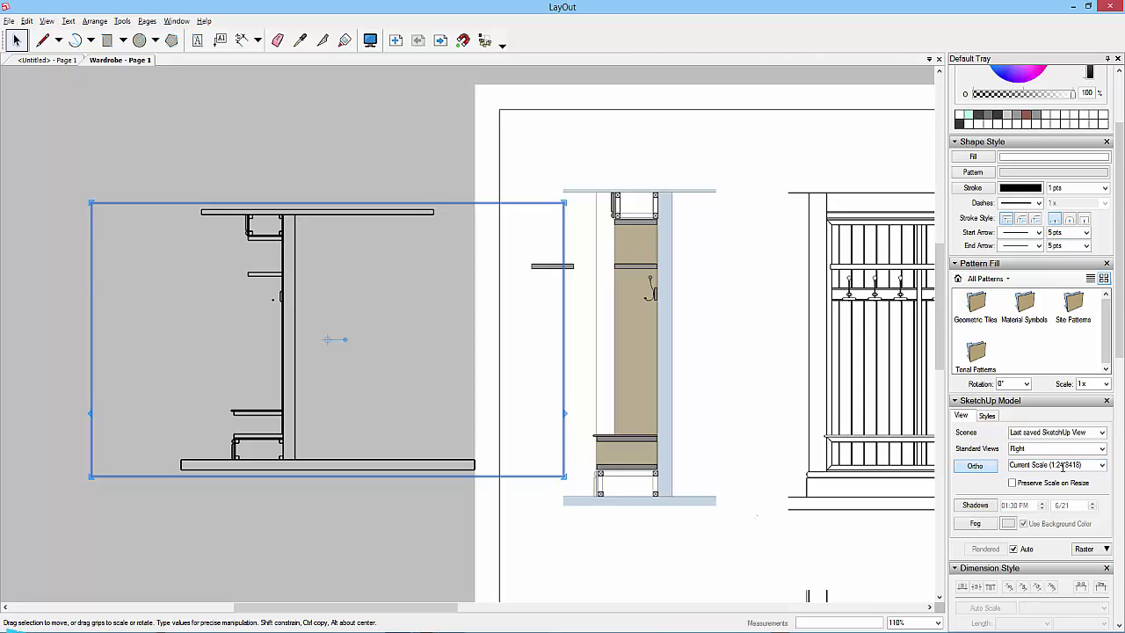
click(1103, 467)
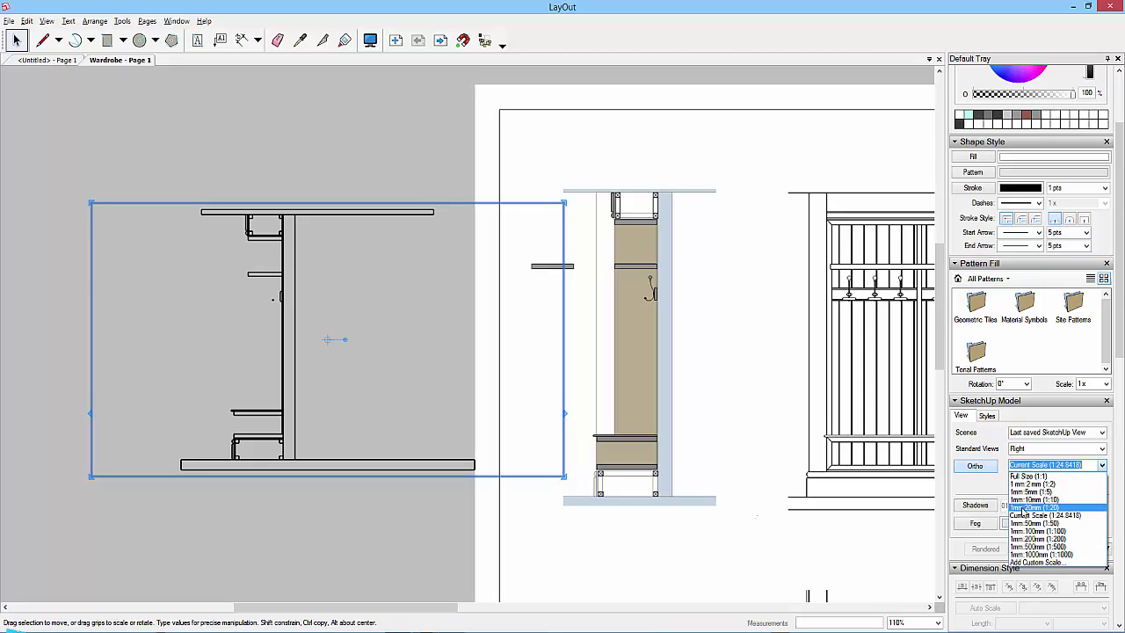
click(1037, 508)
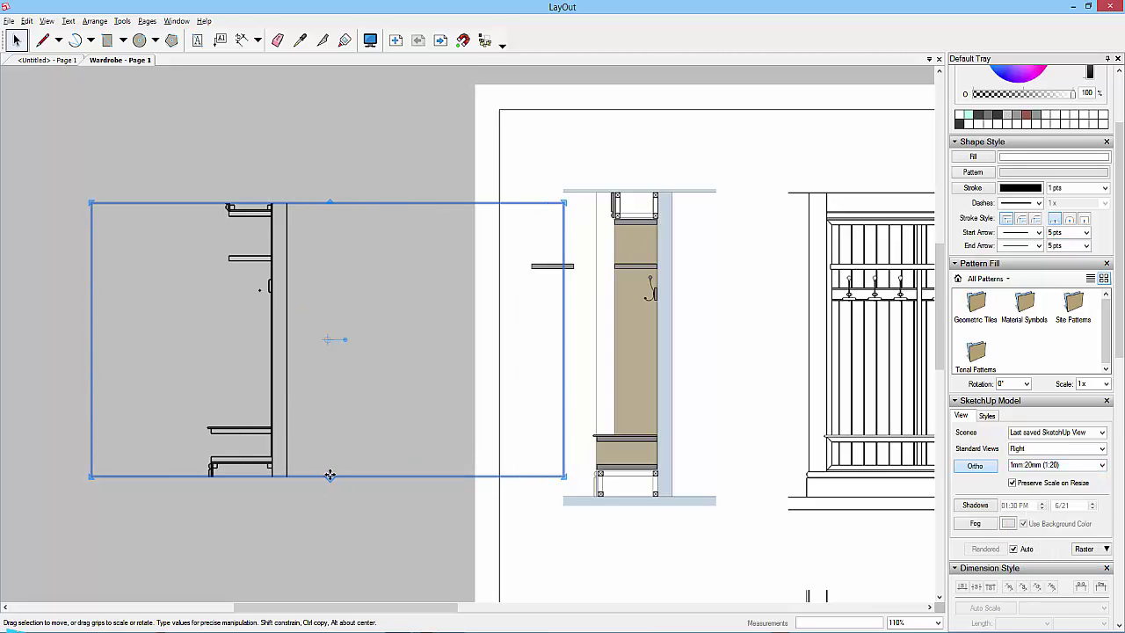
drag(332, 477, 332, 544)
drag(365, 202, 365, 139)
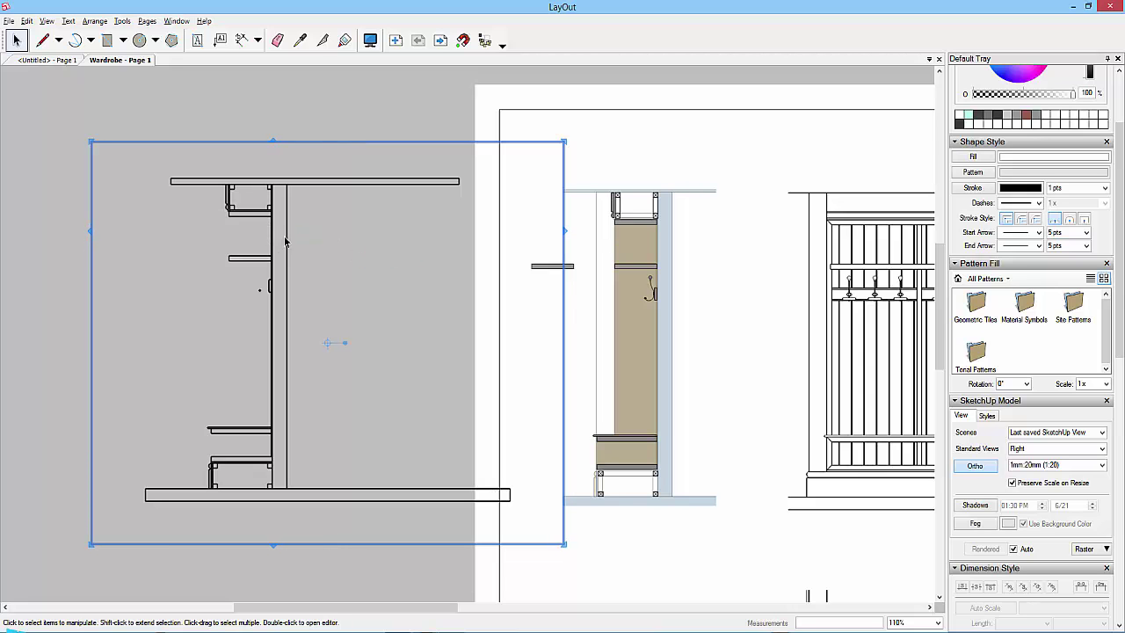
- Try overlaying the 1:20 section linework on the hatched section view, and move it back onto the empty grey area
click(398, 104)
click(293, 181)
mouse_move(271, 198)
mouse_down()
mouse_move(466, 263)
mouse_move(644, 201)
mouse_move(658, 212)
mouse_up()
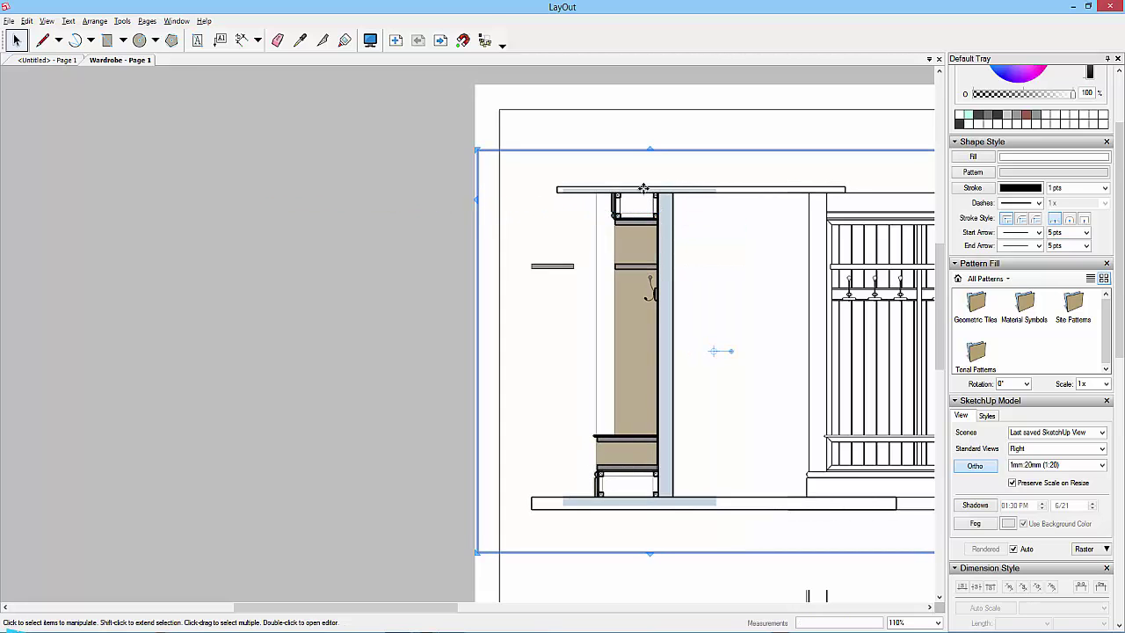
scroll(644, 188, up, 5)
scroll(643, 188, up, 3)
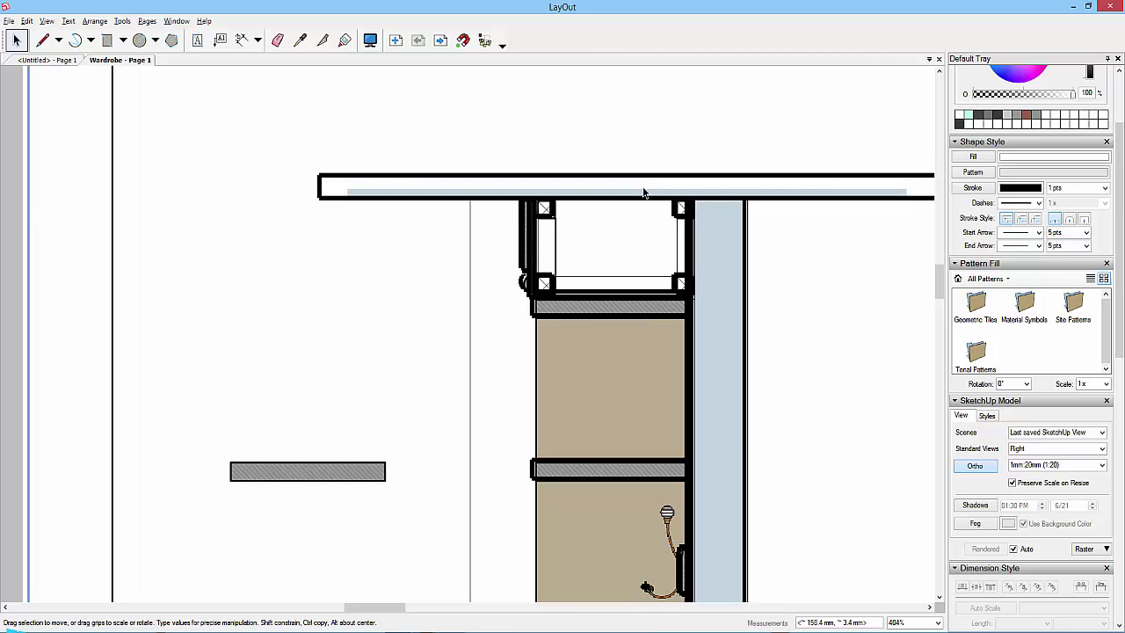
scroll(643, 195, down, 7)
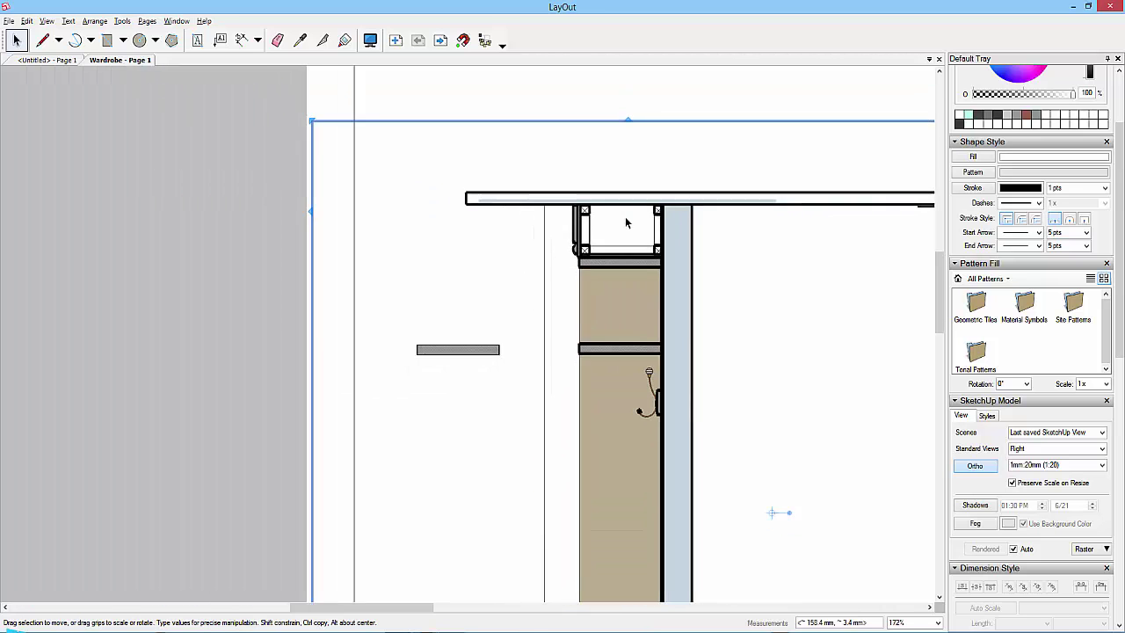
mouse_move(648, 251)
mouse_down()
mouse_move(430, 246)
mouse_move(198, 267)
mouse_move(251, 214)
mouse_up()
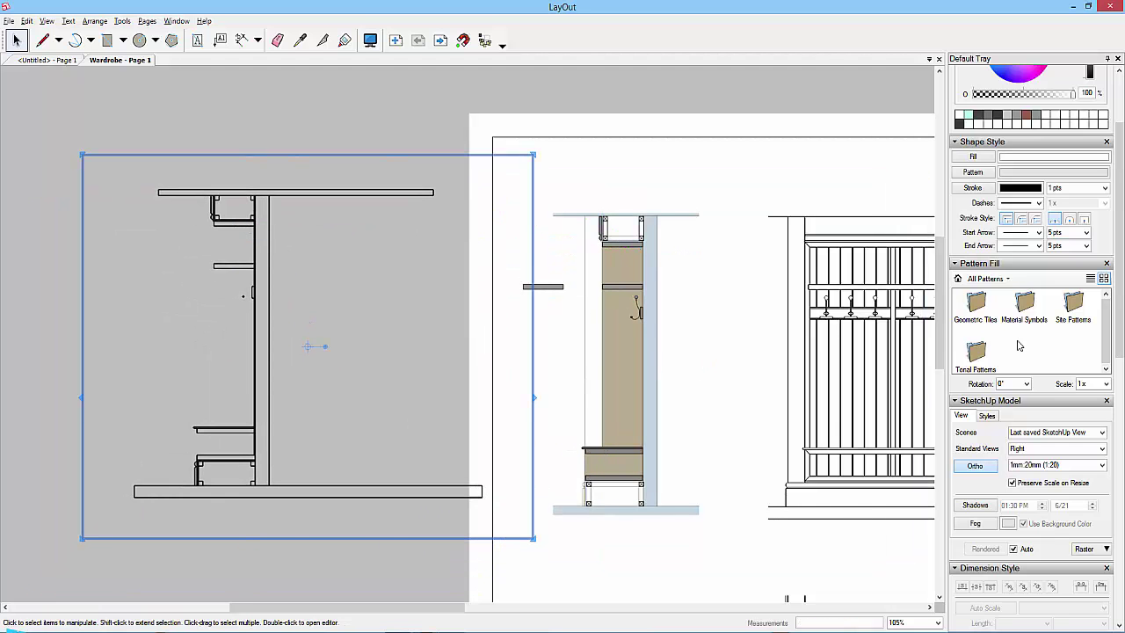
- Set the pasted section view's rendering to Vector and explode it into separate linework
click(1095, 554)
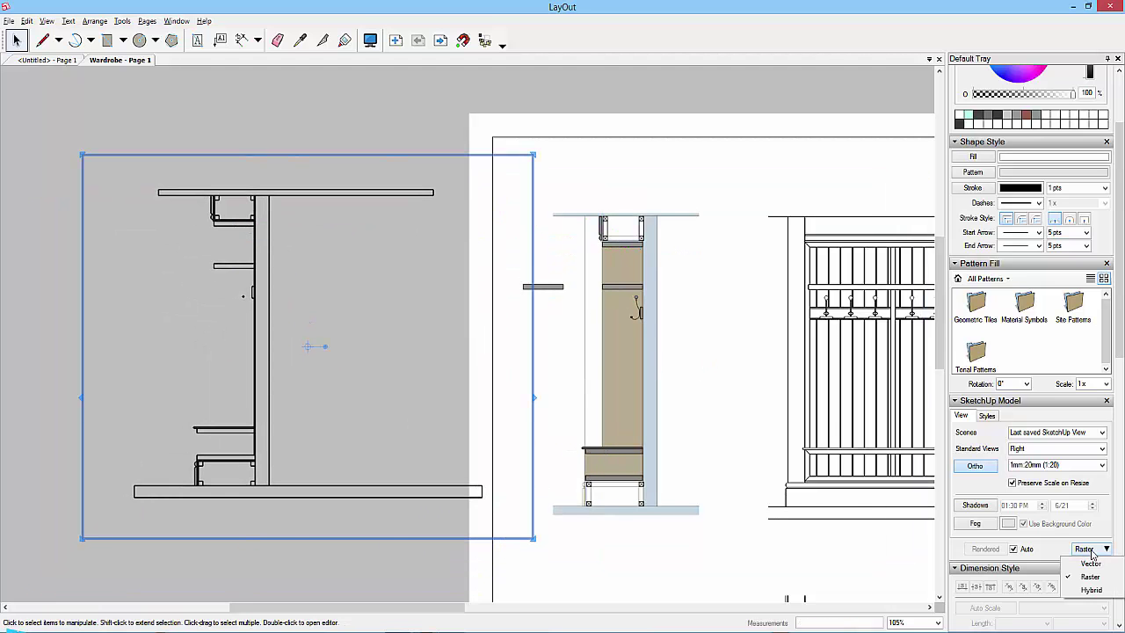
click(1096, 567)
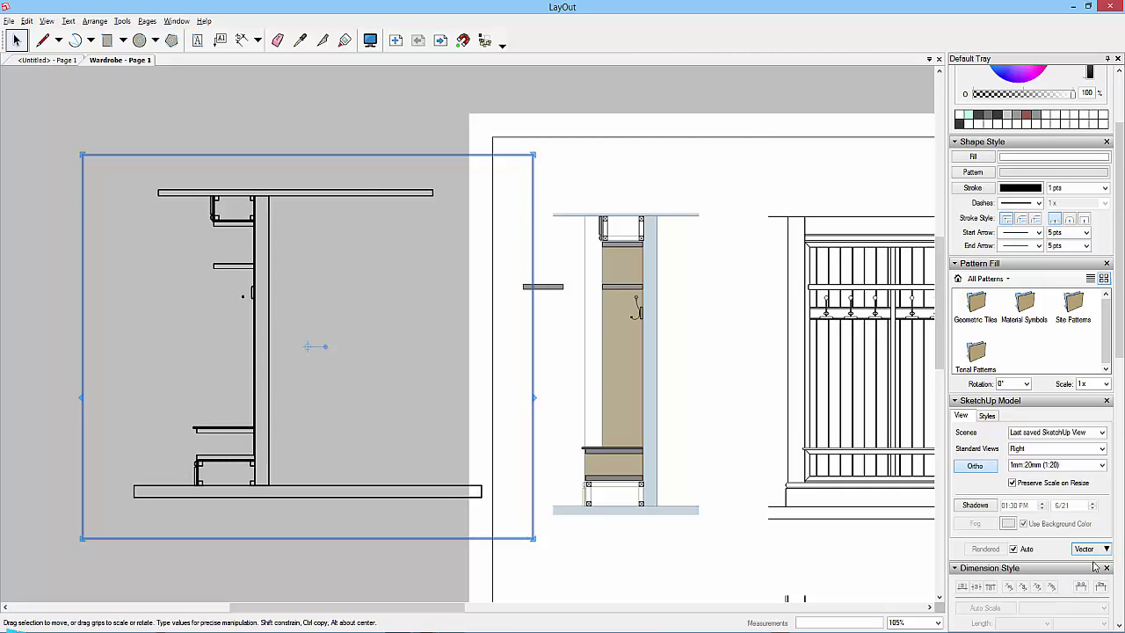
right_click(233, 190)
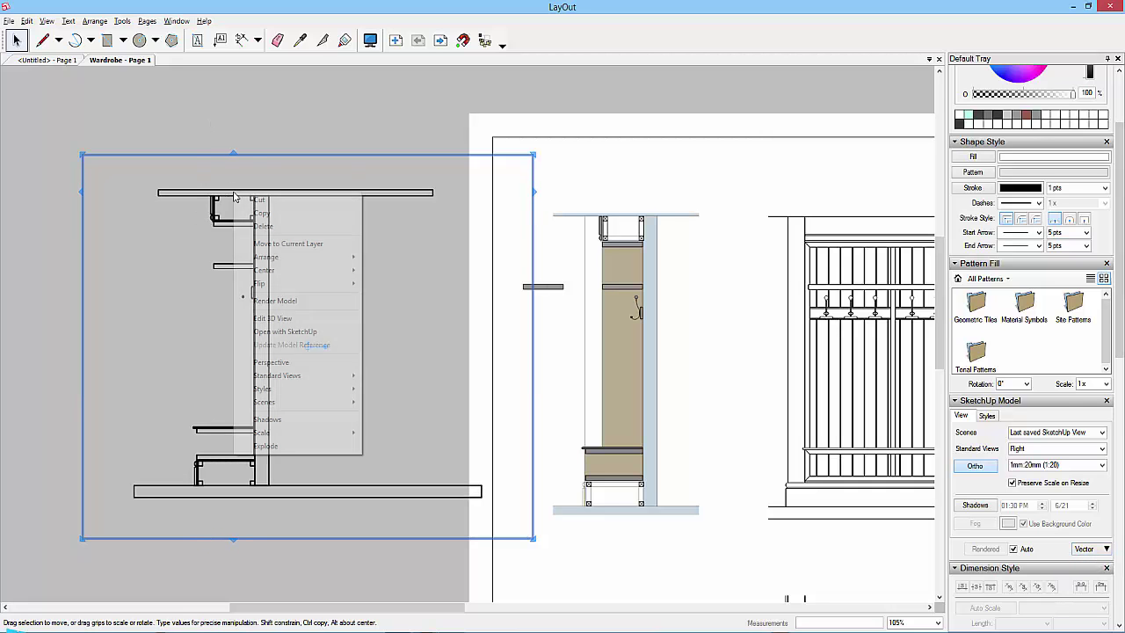
click(266, 446)
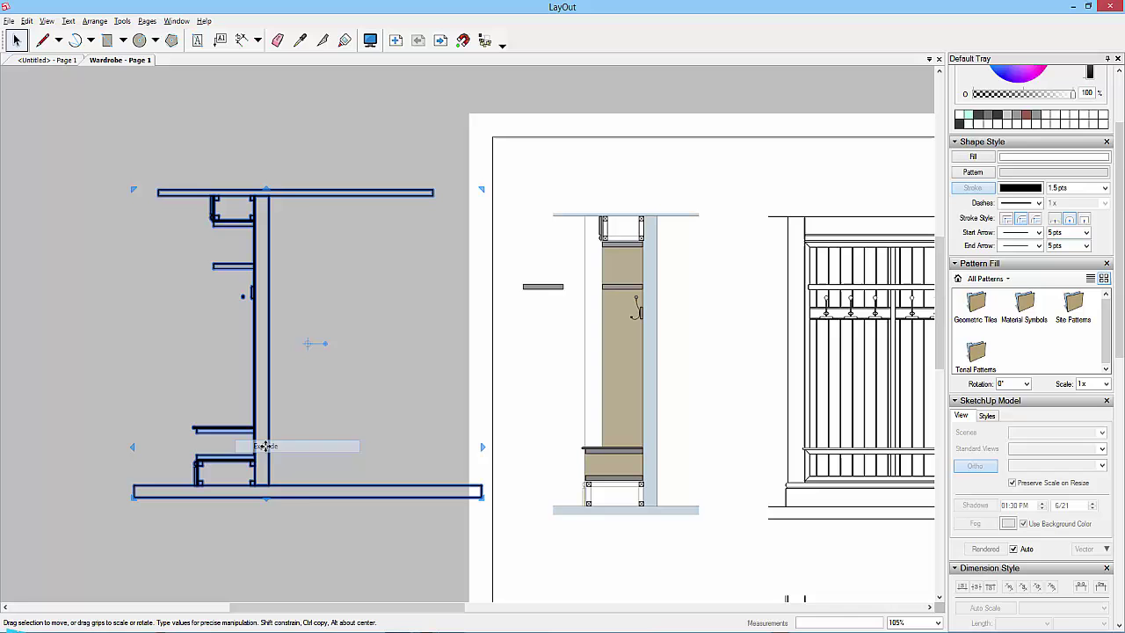
click(318, 168)
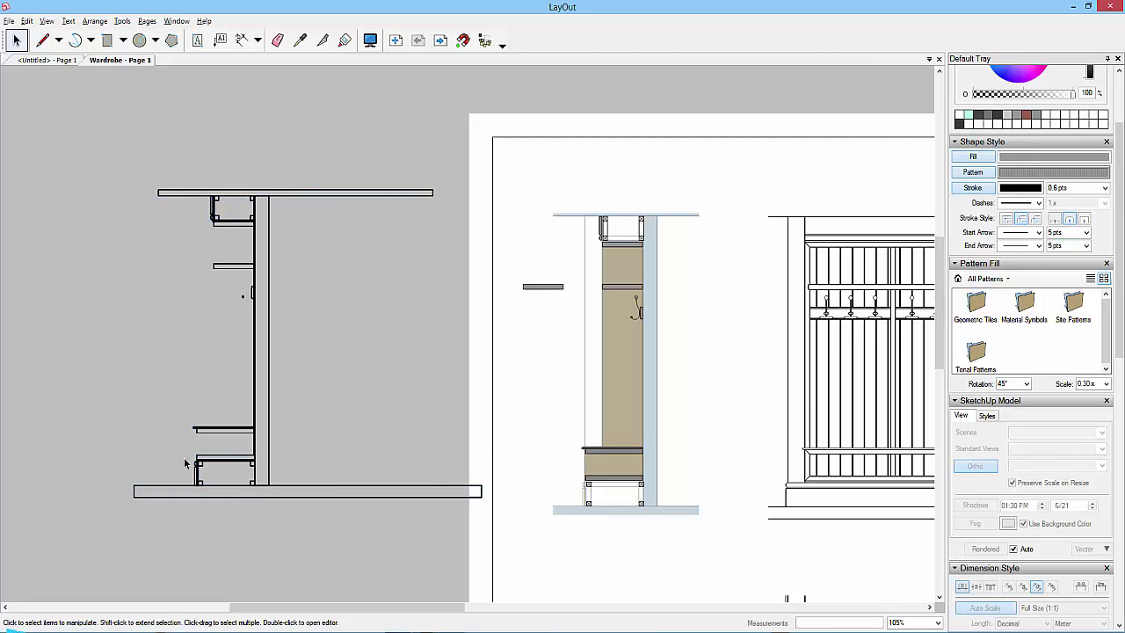
- Undo the explode of the pasted section linework and set the section view's line weight to 0.20 pts
scroll(185, 460, up, 8)
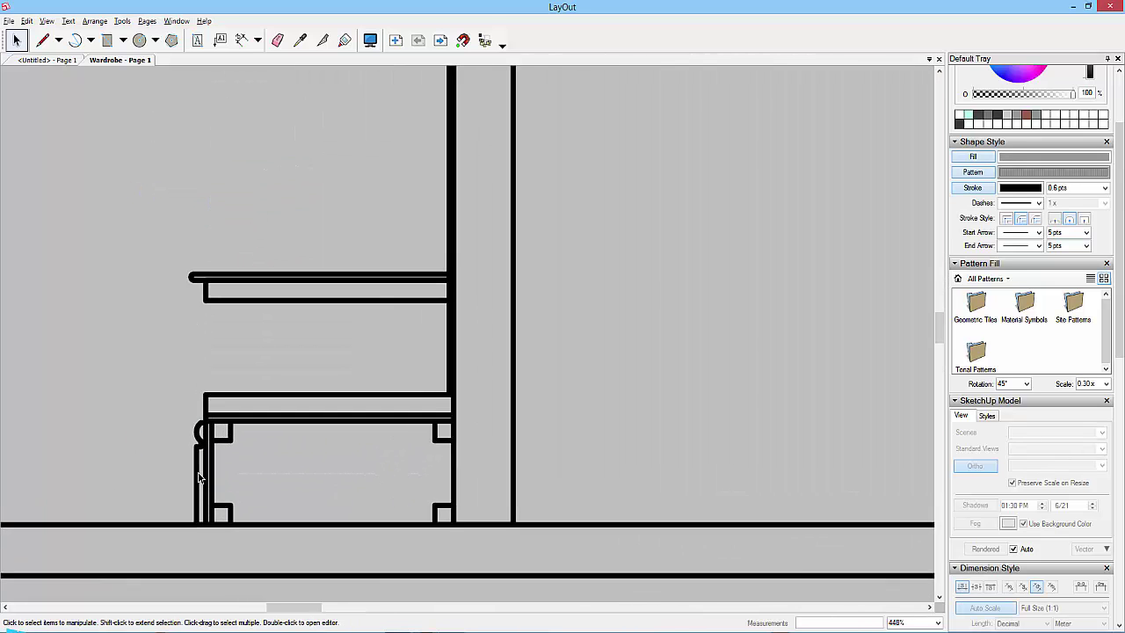
scroll(198, 477, up, 1)
click(255, 422)
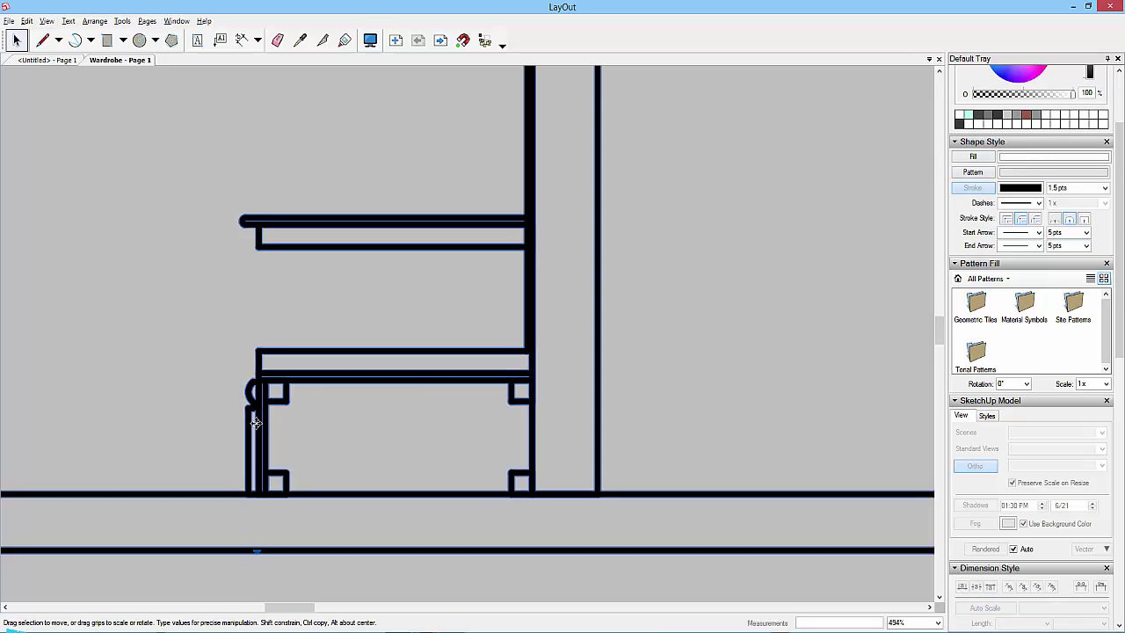
key(Escape)
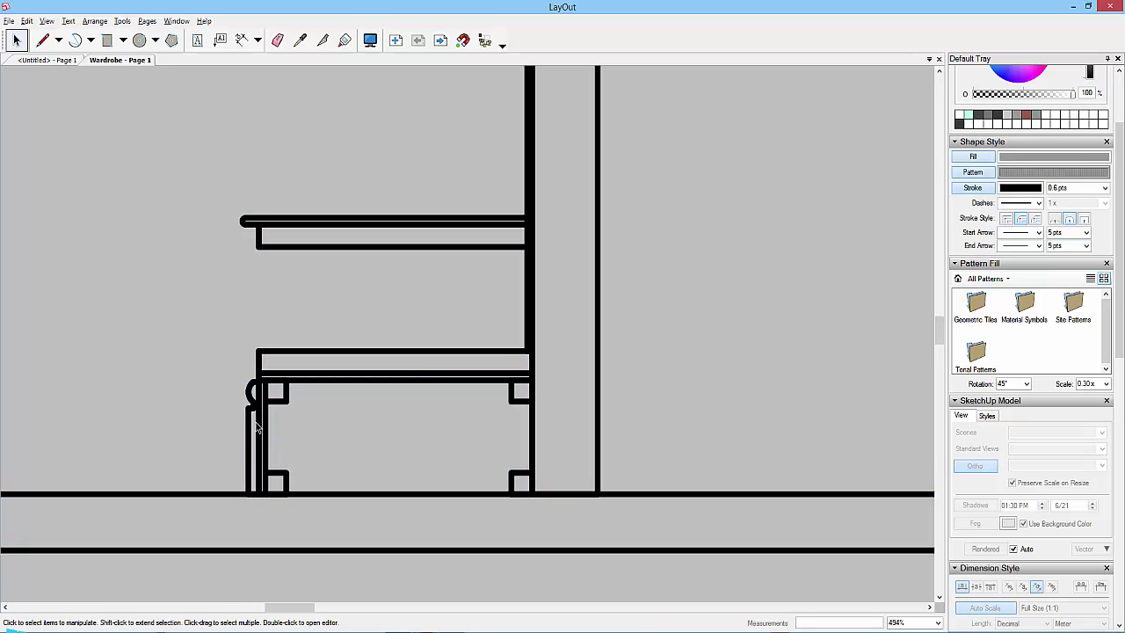
click(409, 390)
double_click(1076, 528)
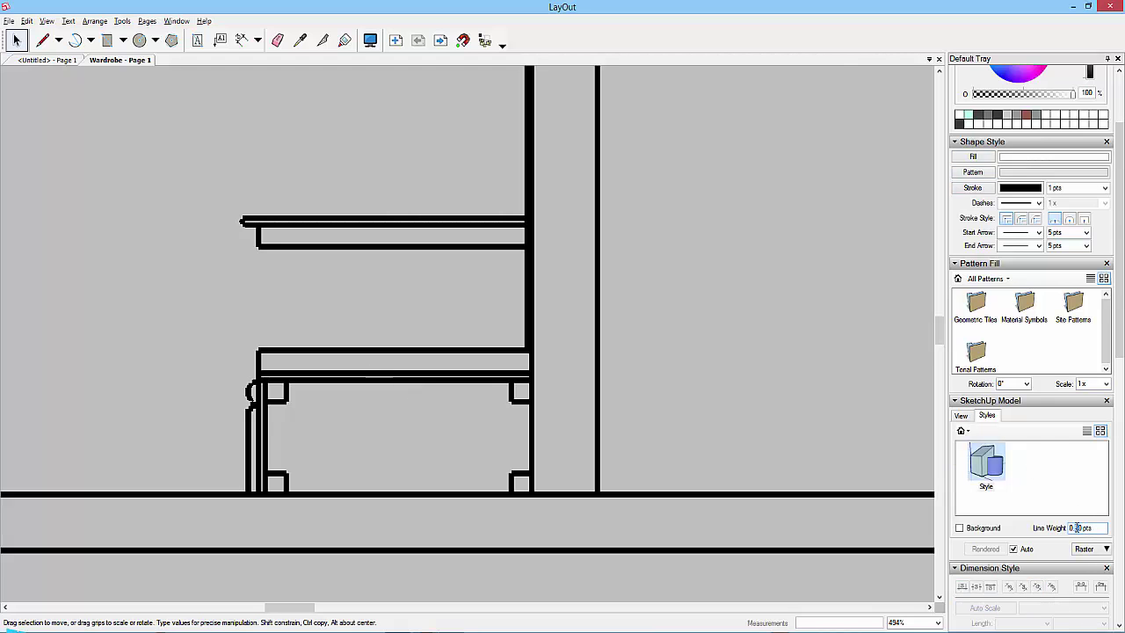
key(Return)
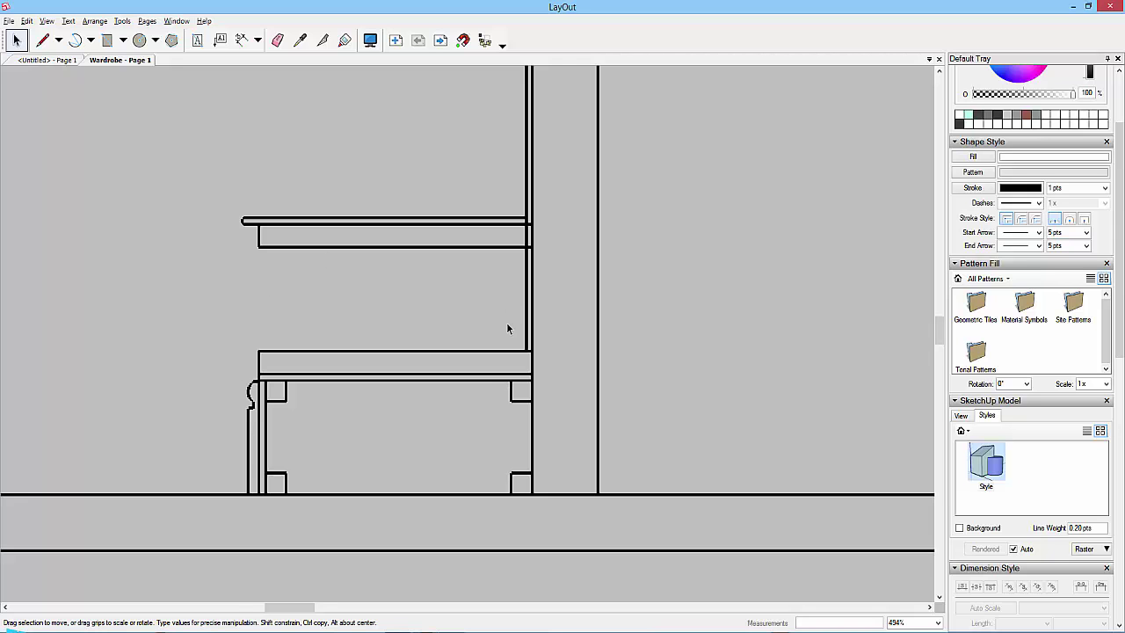
- Set the thinned section view's rendering to Vector and explode it into linework
scroll(506, 325, down, 4)
click(1093, 552)
click(1093, 565)
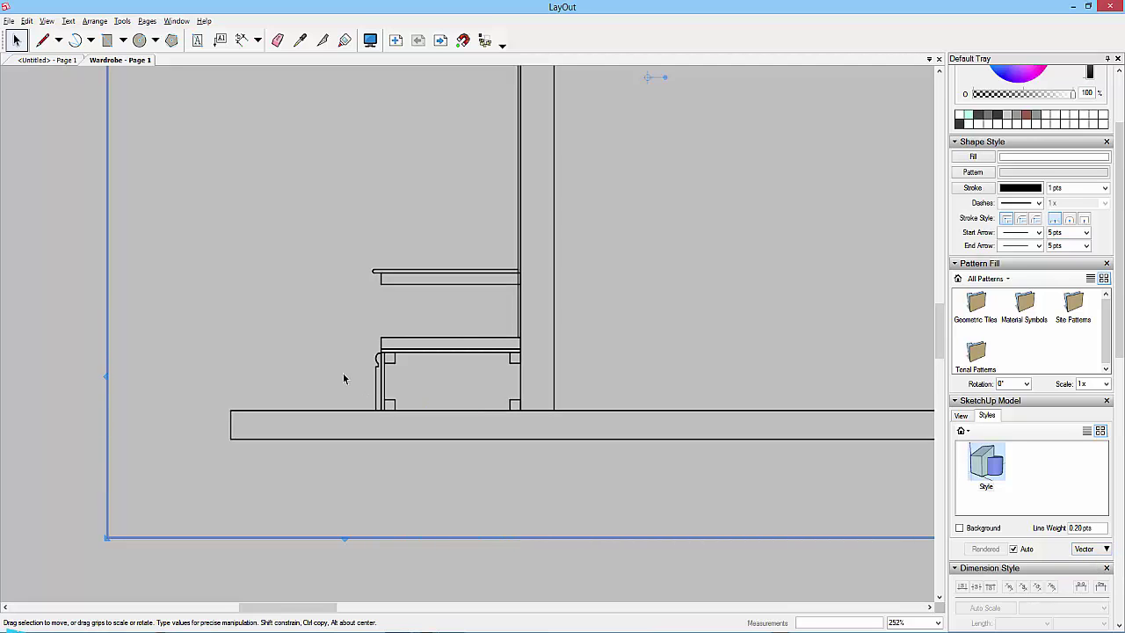
scroll(368, 370, up, 4)
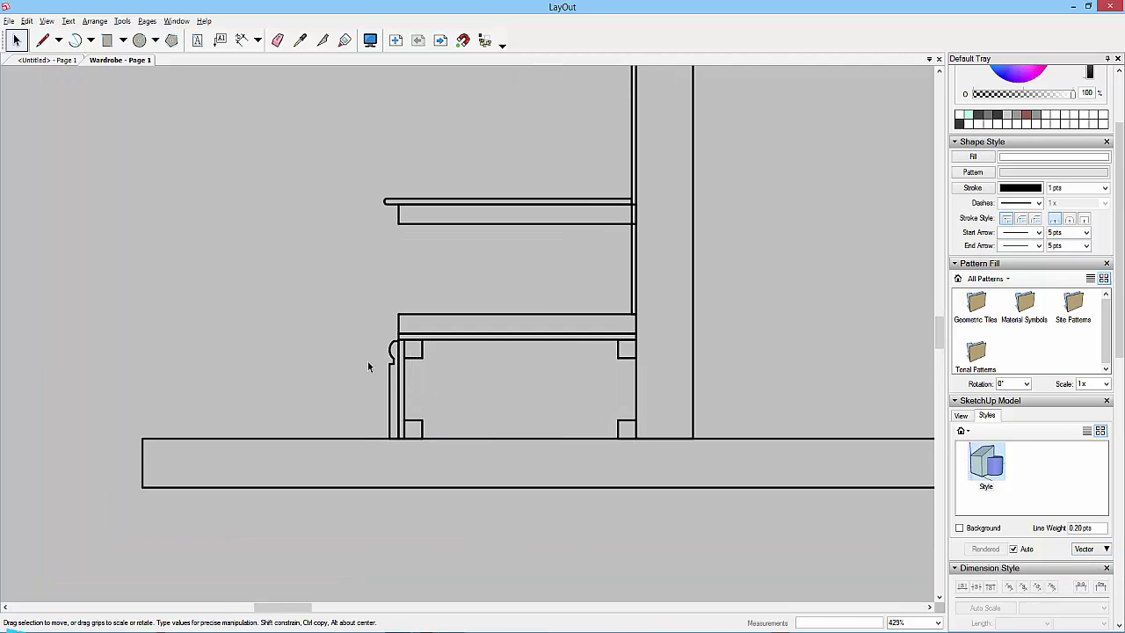
right_click(406, 332)
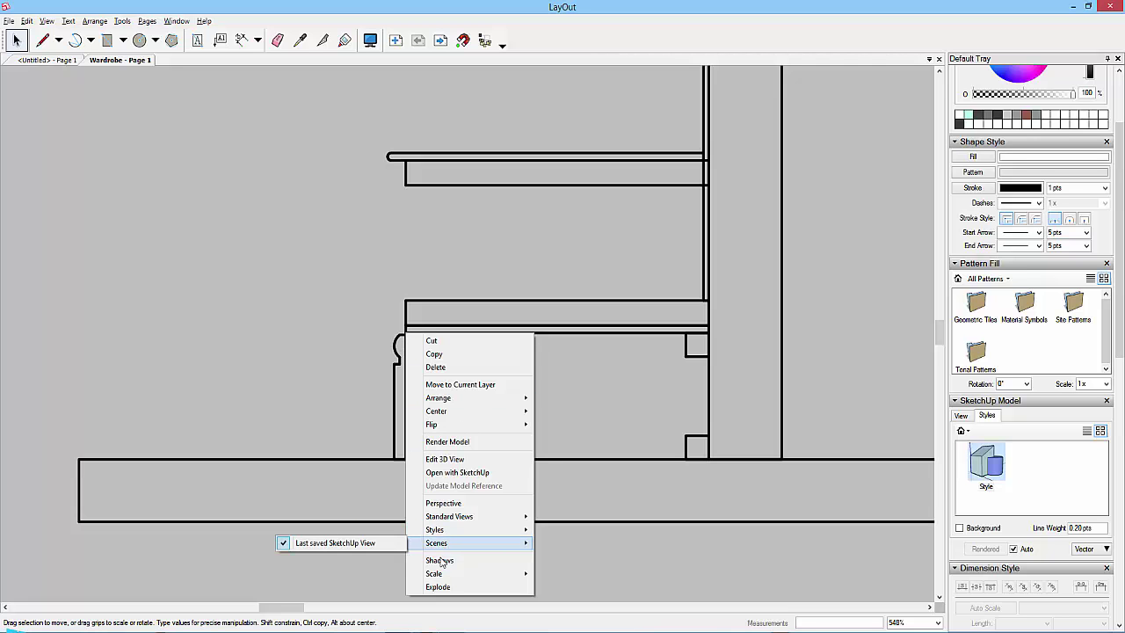
click(438, 586)
scroll(341, 268, down, 4)
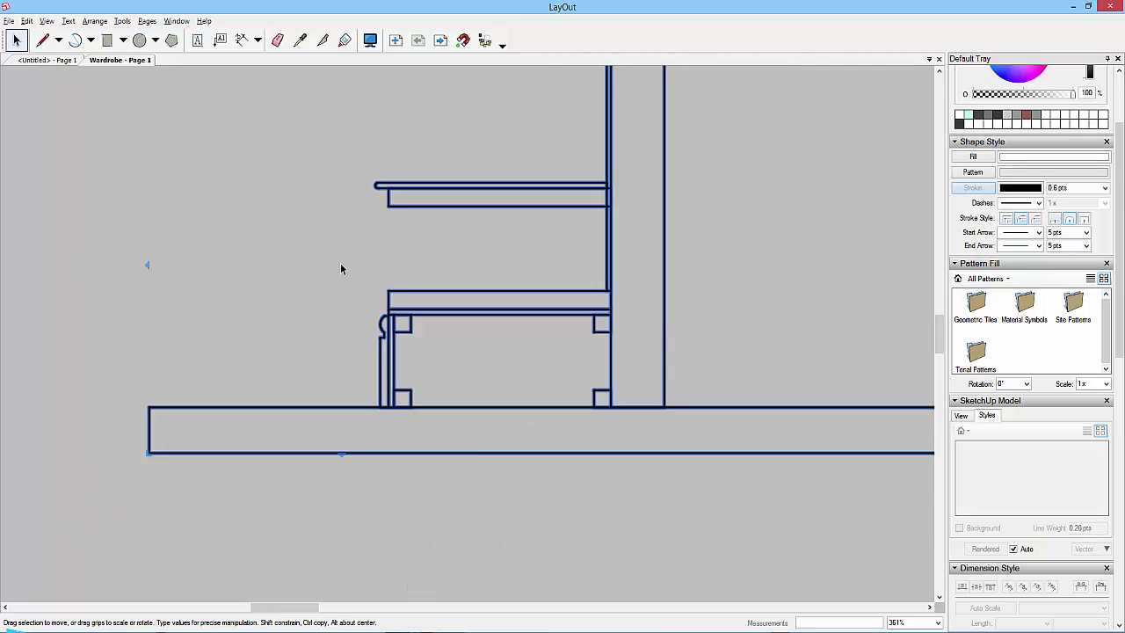
- Ungroup the exploded section linework and its nested group so that individual lines can be selected
click(437, 427)
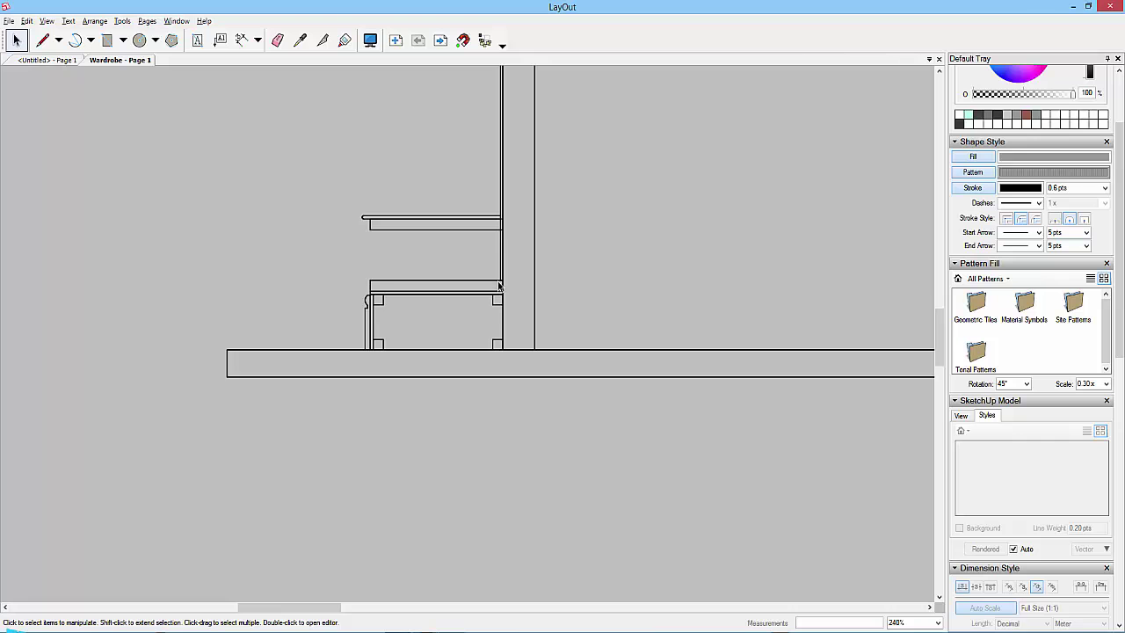
right_click(499, 285)
click(530, 391)
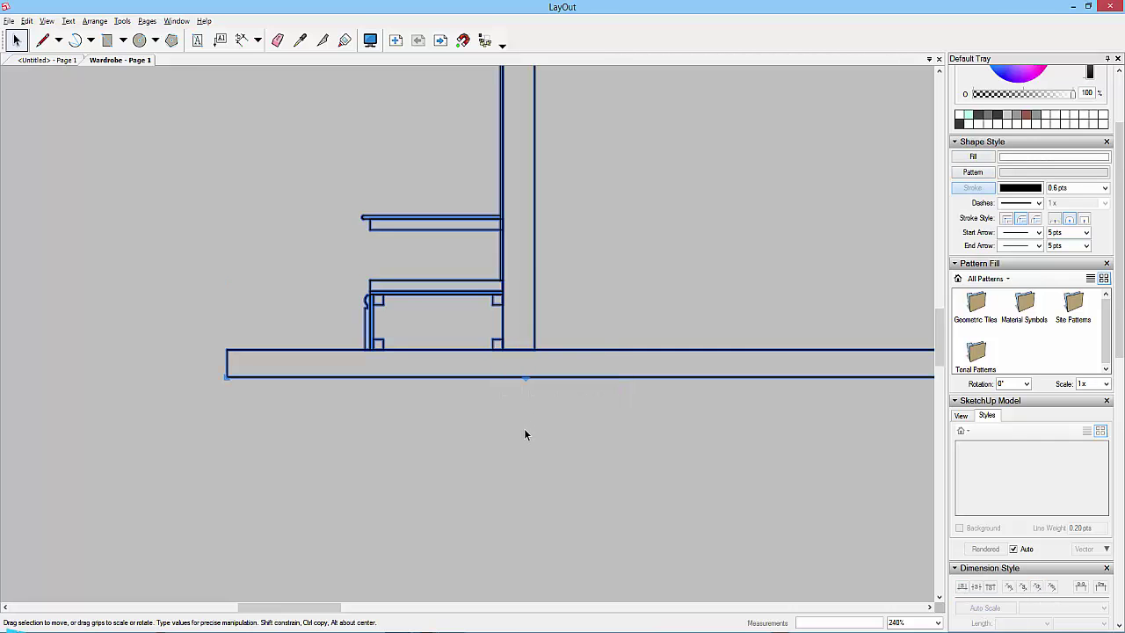
click(523, 428)
scroll(514, 413, down, 2)
click(593, 379)
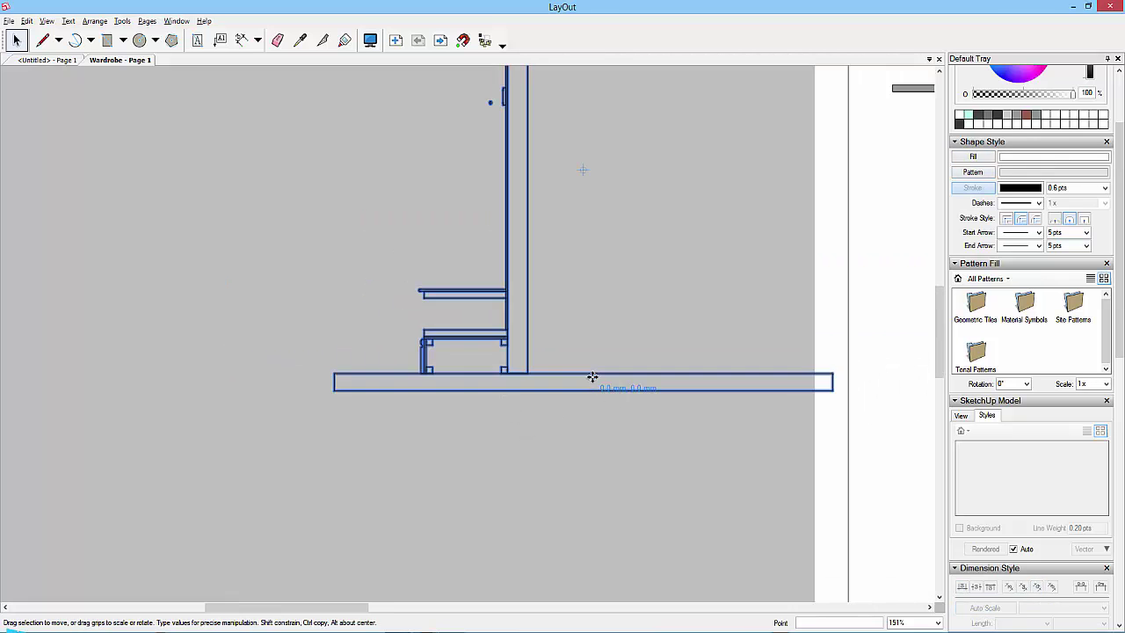
right_click(593, 380)
click(634, 487)
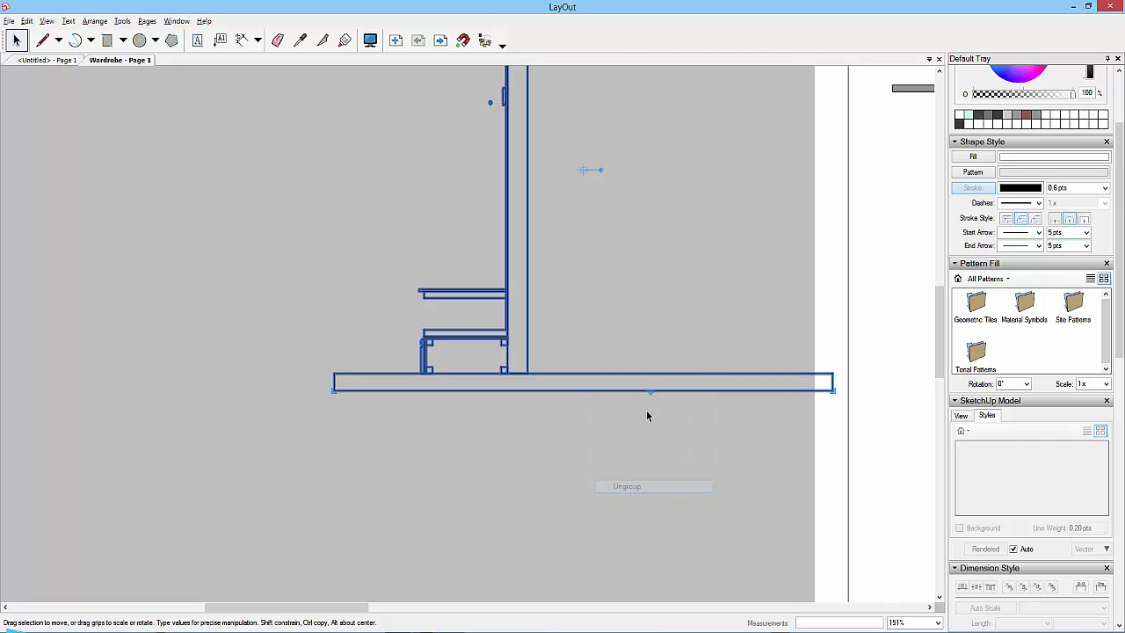
click(539, 449)
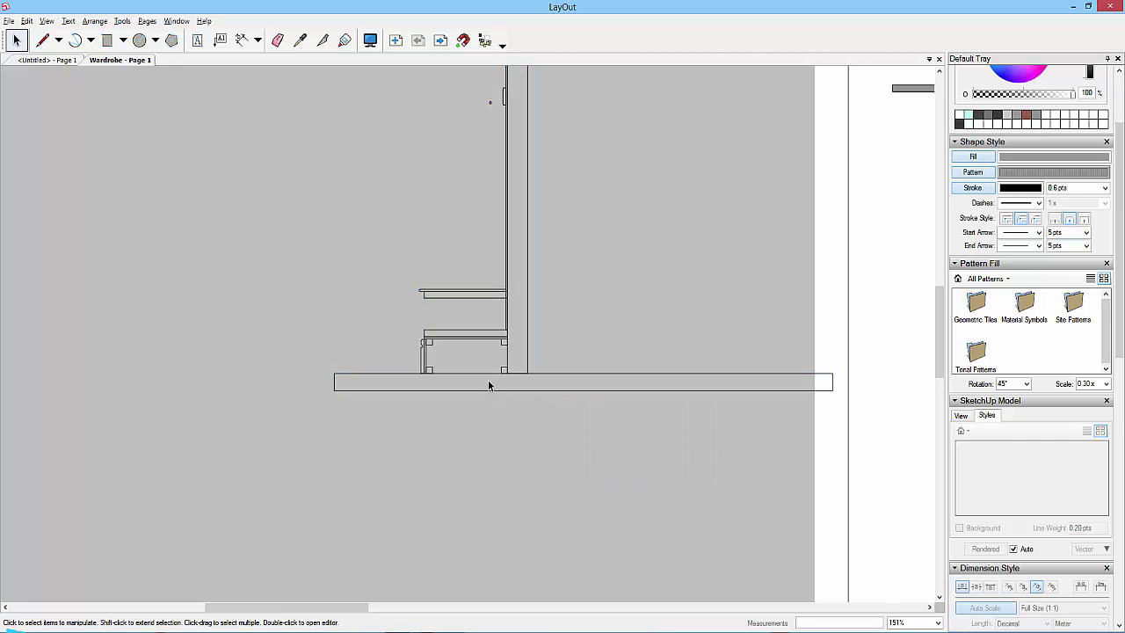
- Delete the floor slab's long lines and left end from the section linework
click(375, 374)
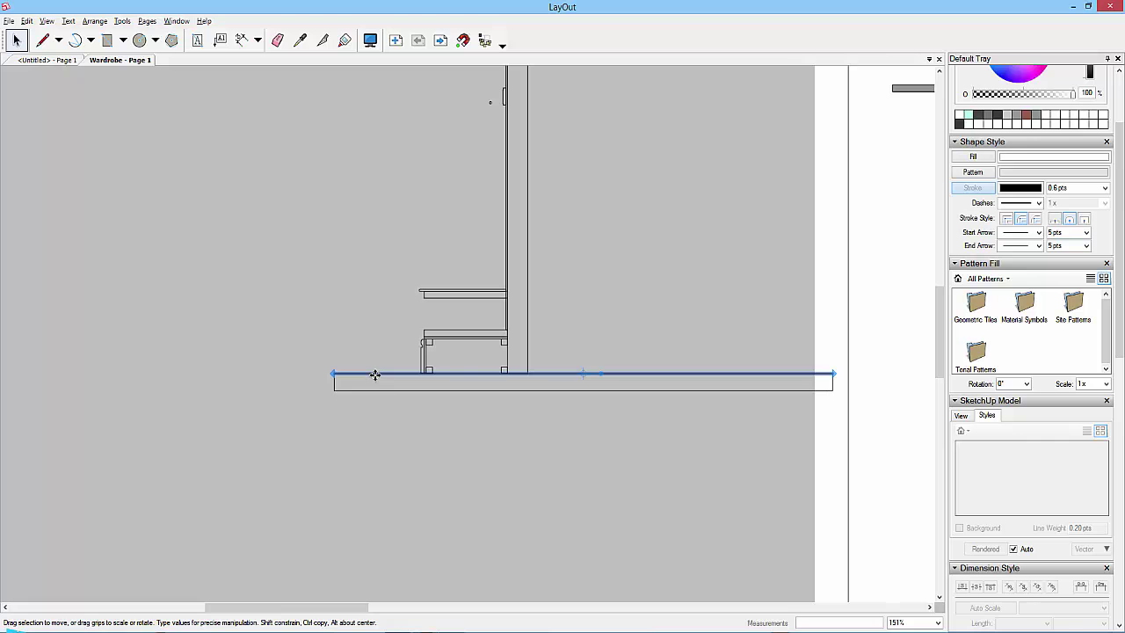
key(Delete)
drag(384, 410, 304, 359)
key(Delete)
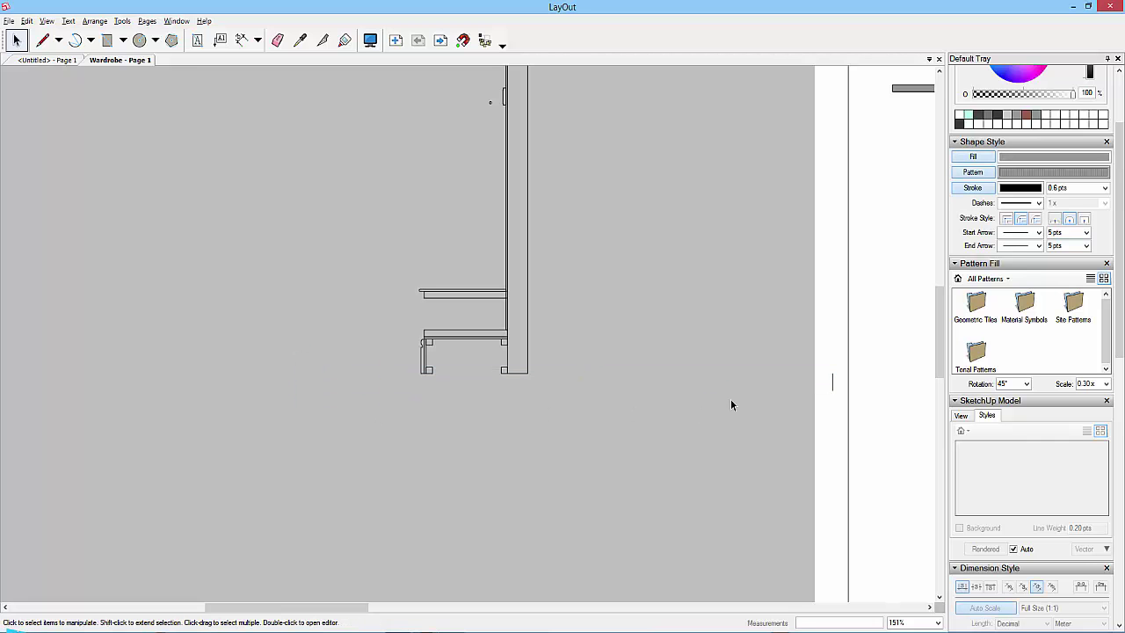
- Delete the ceiling slab's lines and the wall's long vertical lines behind the wardrobe
middle_drag(530, 326, 558, 510)
click(557, 396)
key(Delete)
click(582, 136)
key(Delete)
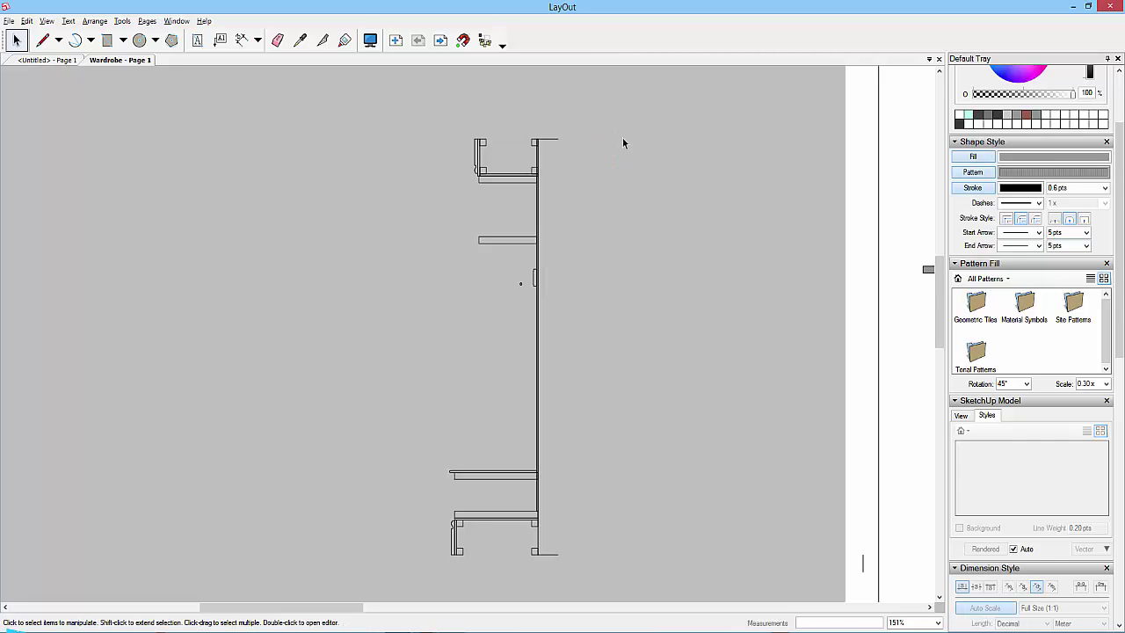
drag(539, 167, 643, 149)
click(625, 171)
key(ctrl+z)
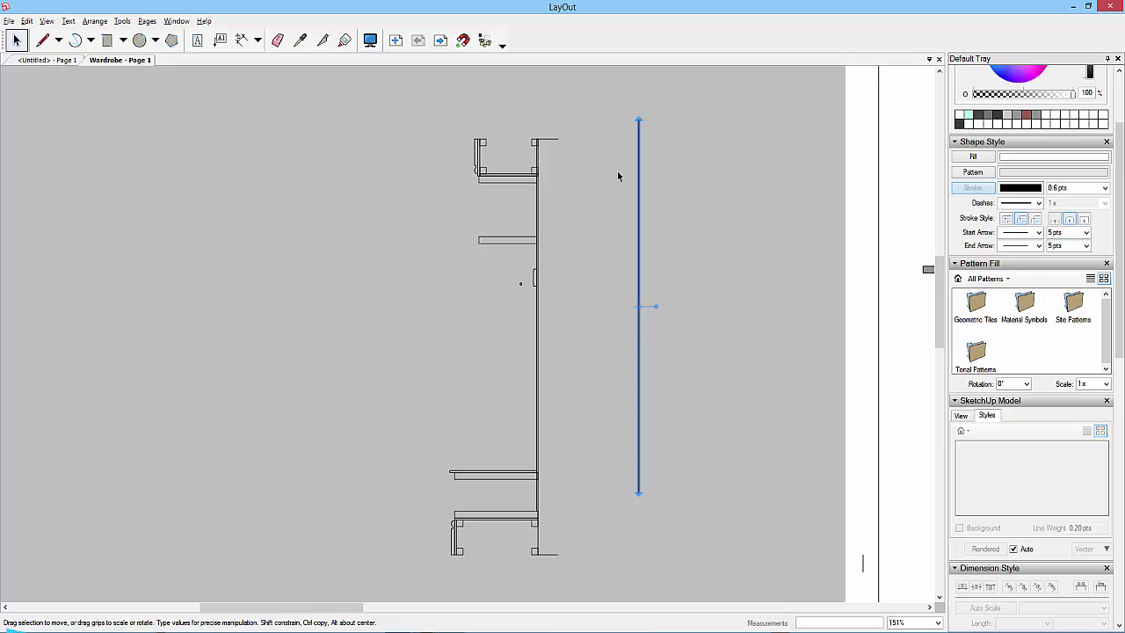
key(Delete)
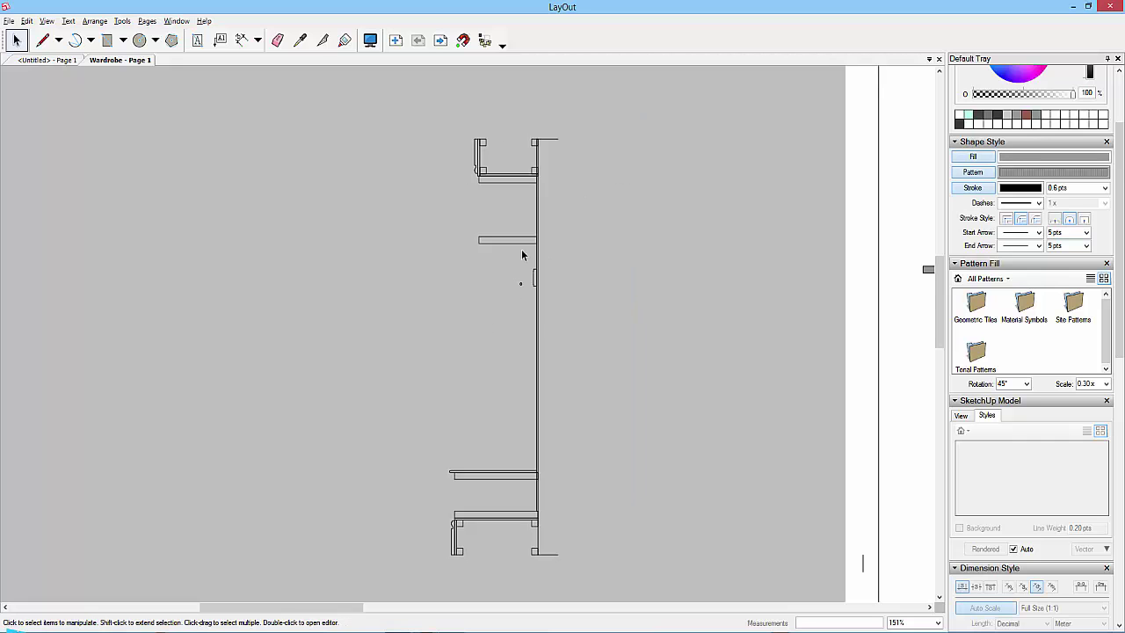
- Delete the small hook circle and move the hook backplate's outline clear of the back panel
click(523, 279)
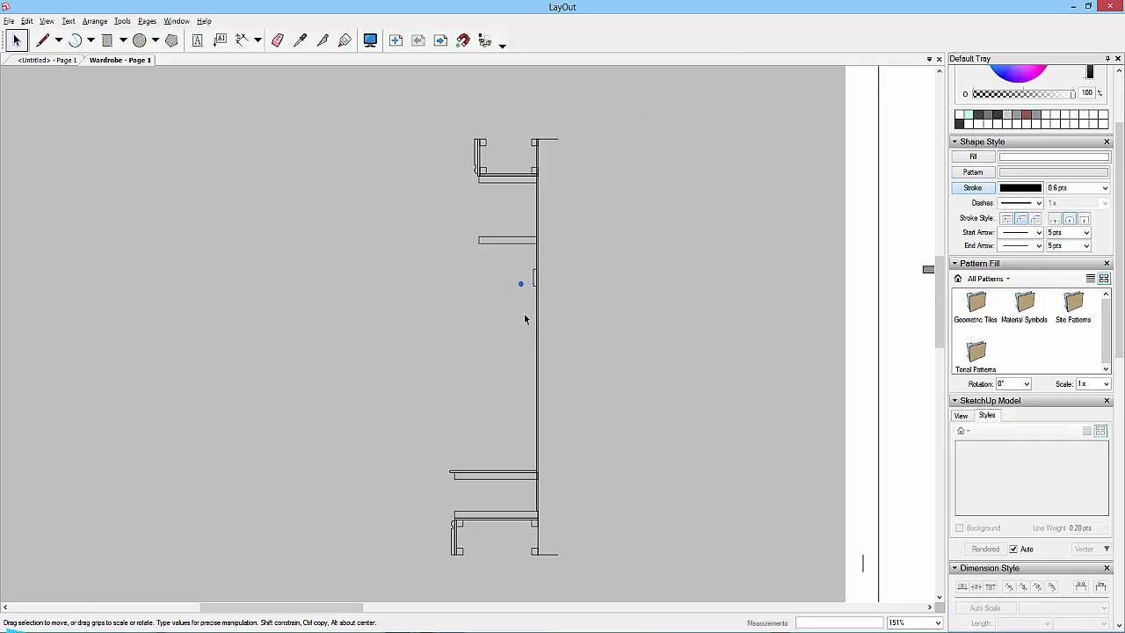
click(524, 313)
scroll(522, 285, up, 6)
scroll(560, 301, up, 1)
drag(554, 357, 580, 369)
drag(560, 301, 403, 304)
click(470, 324)
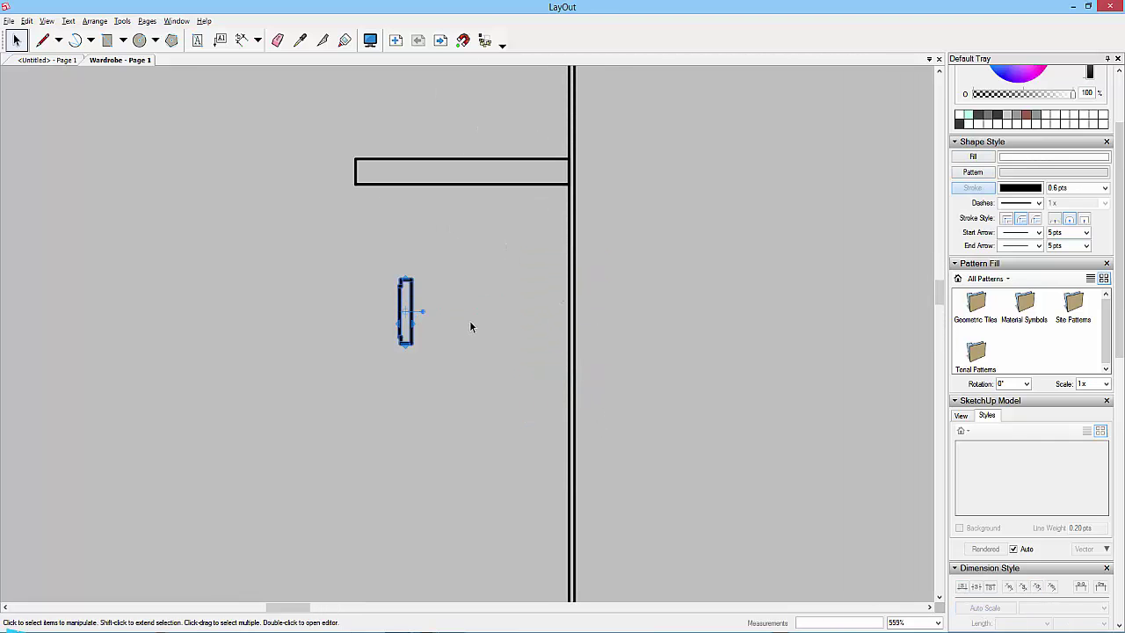
- Join the hook backplate's separate line segments into one closed outline
click(344, 39)
scroll(421, 303, up, 4)
click(418, 299)
click(406, 266)
scroll(397, 252, up, 5)
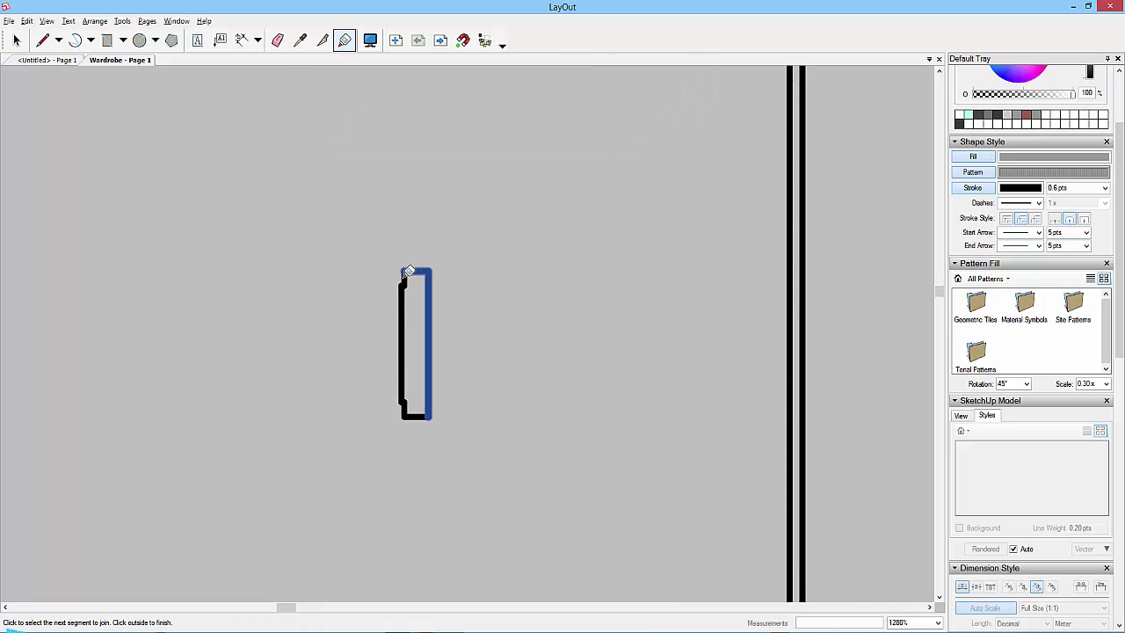
click(404, 292)
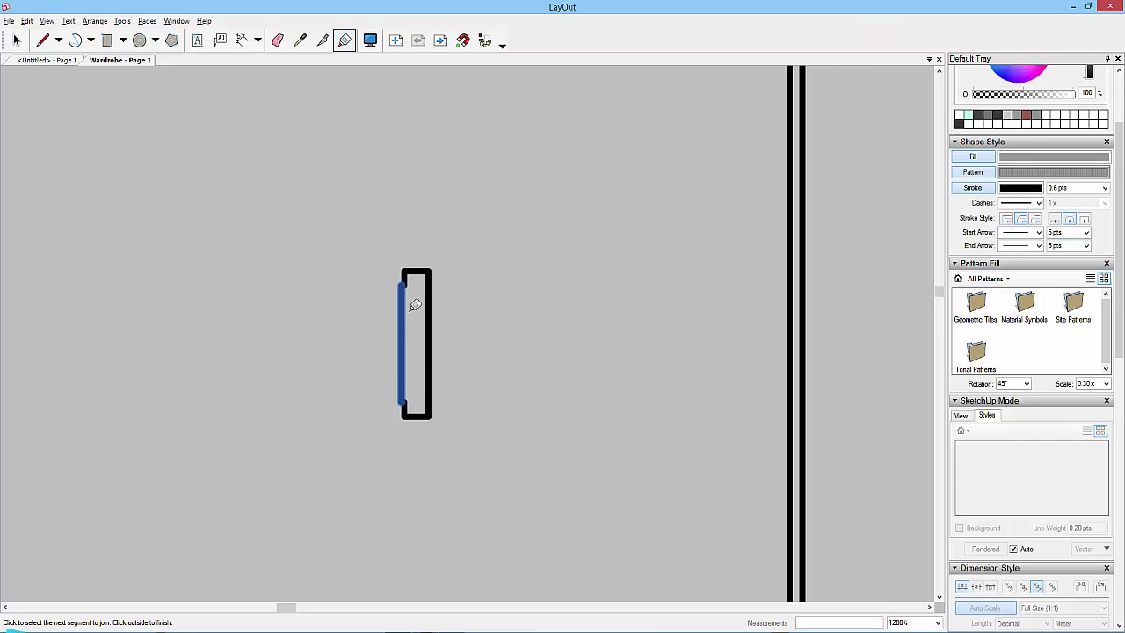
scroll(415, 304, up, 1)
click(412, 265)
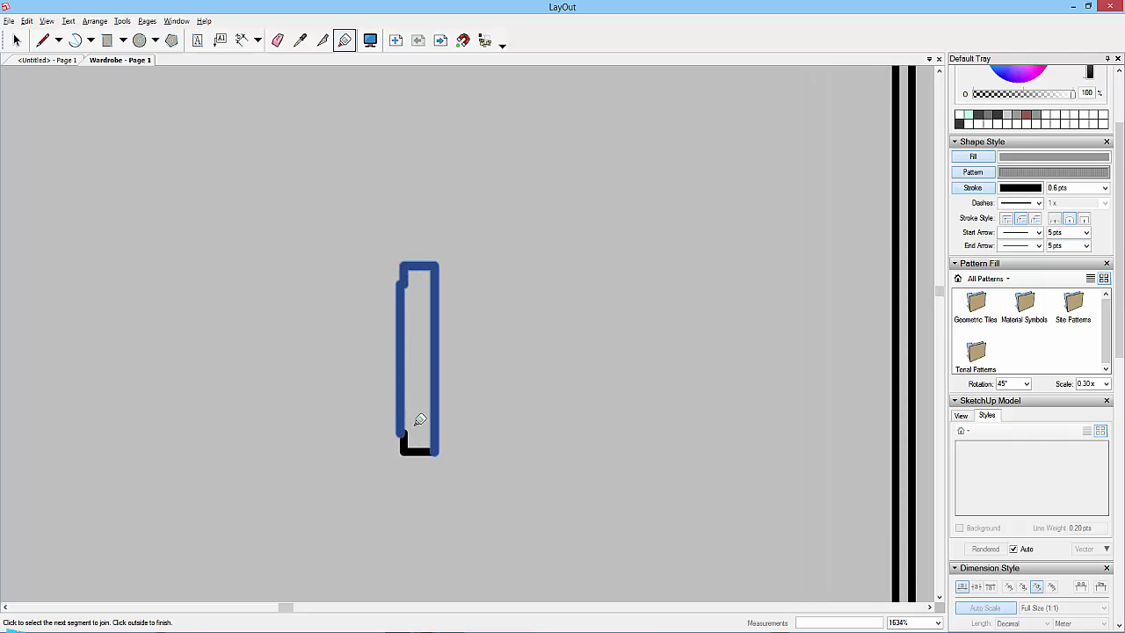
click(415, 449)
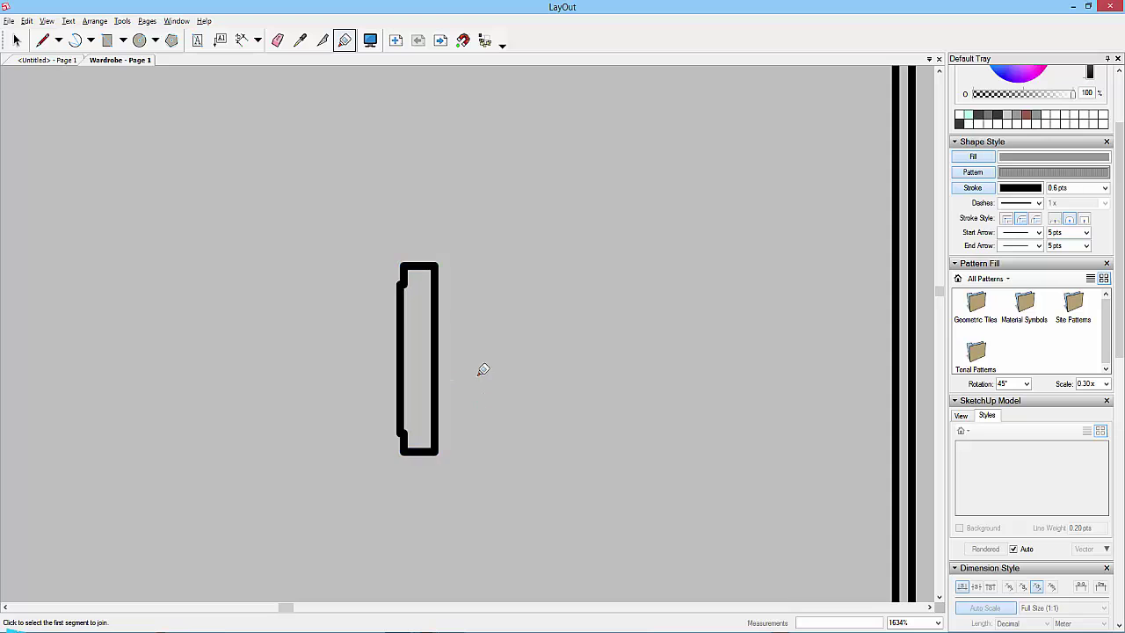
- Set the joined backplate outline's stroke to 0.20 pts and fill the shape with dark grey
click(17, 40)
click(437, 299)
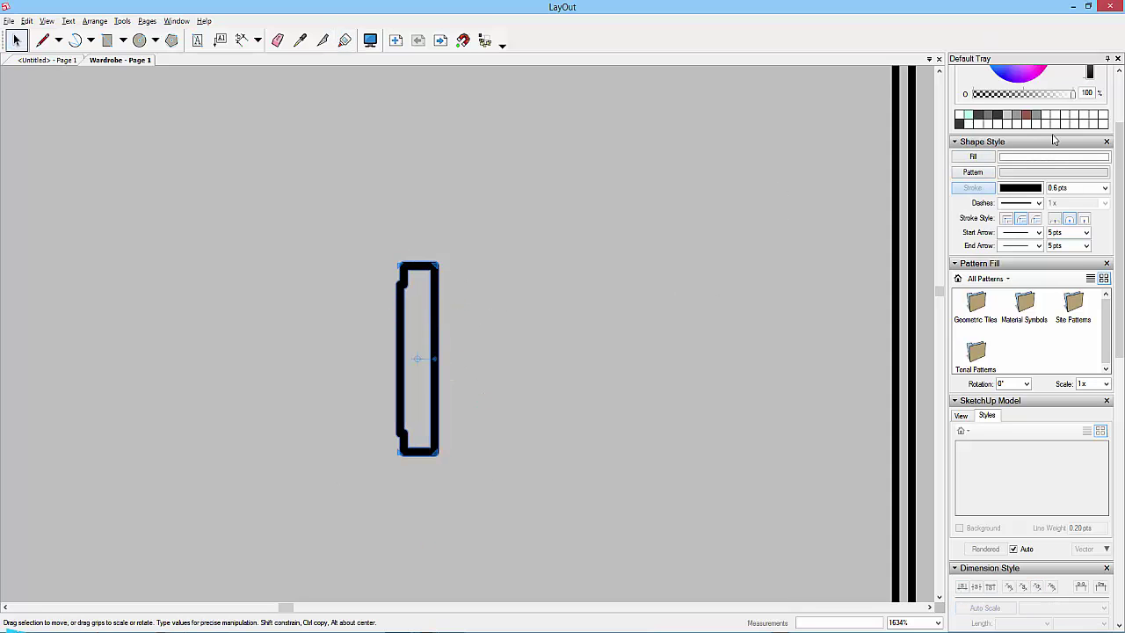
click(1105, 188)
click(1074, 208)
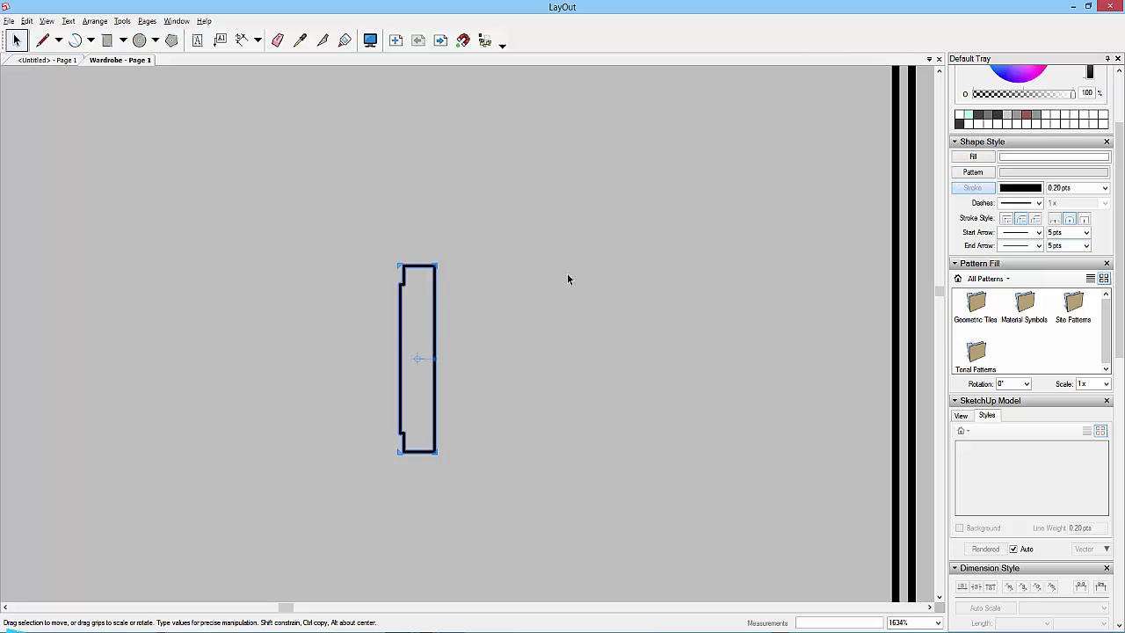
click(974, 158)
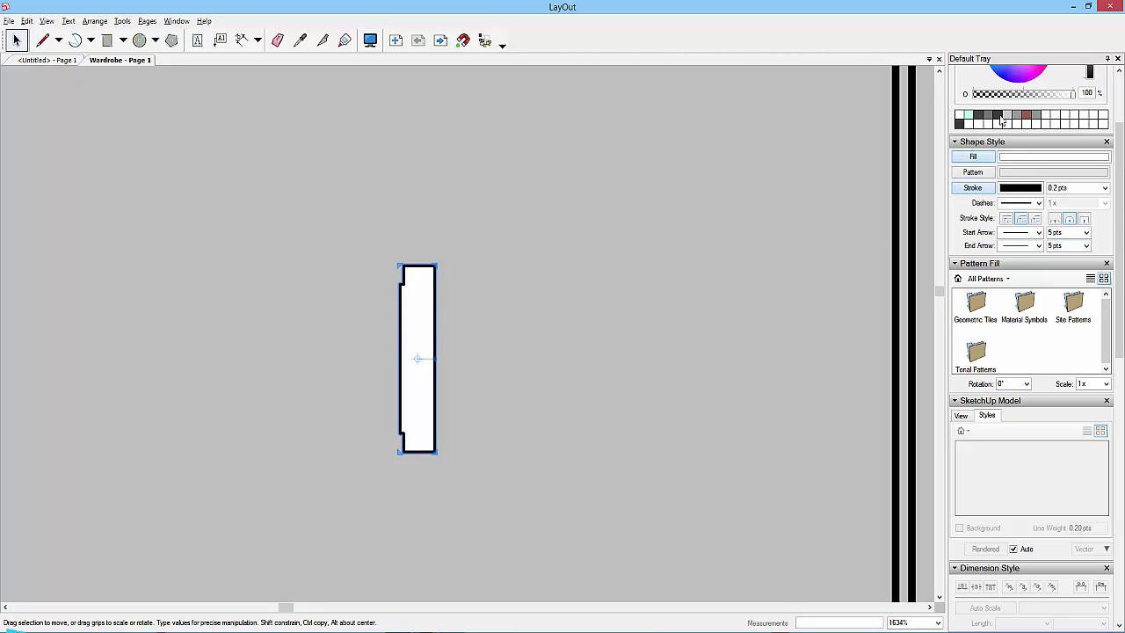
click(989, 116)
click(1049, 166)
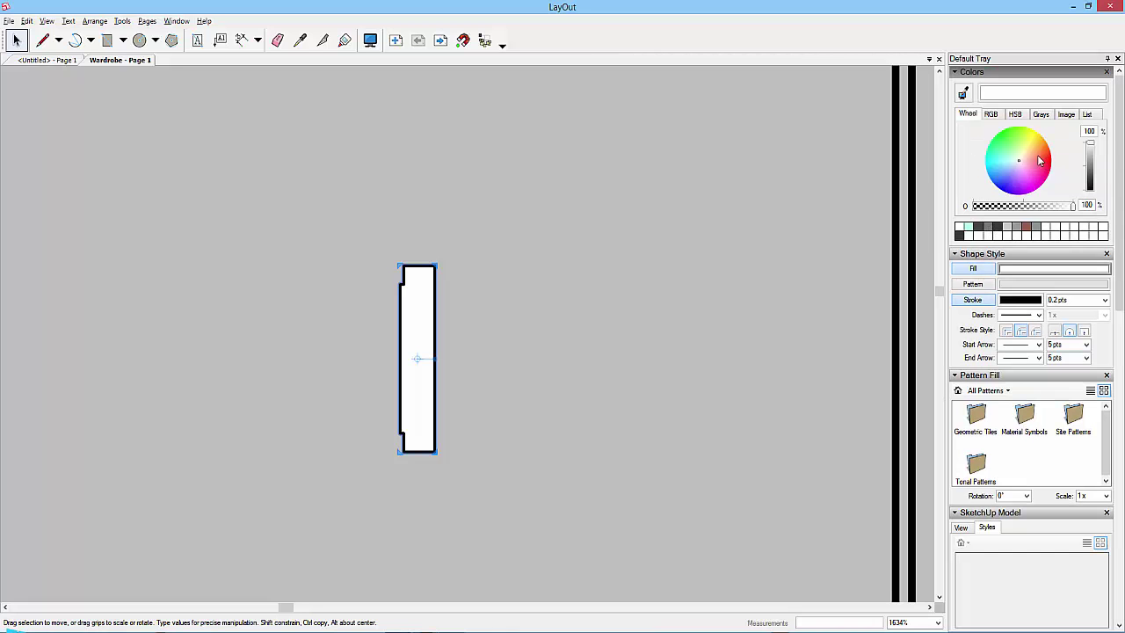
click(988, 231)
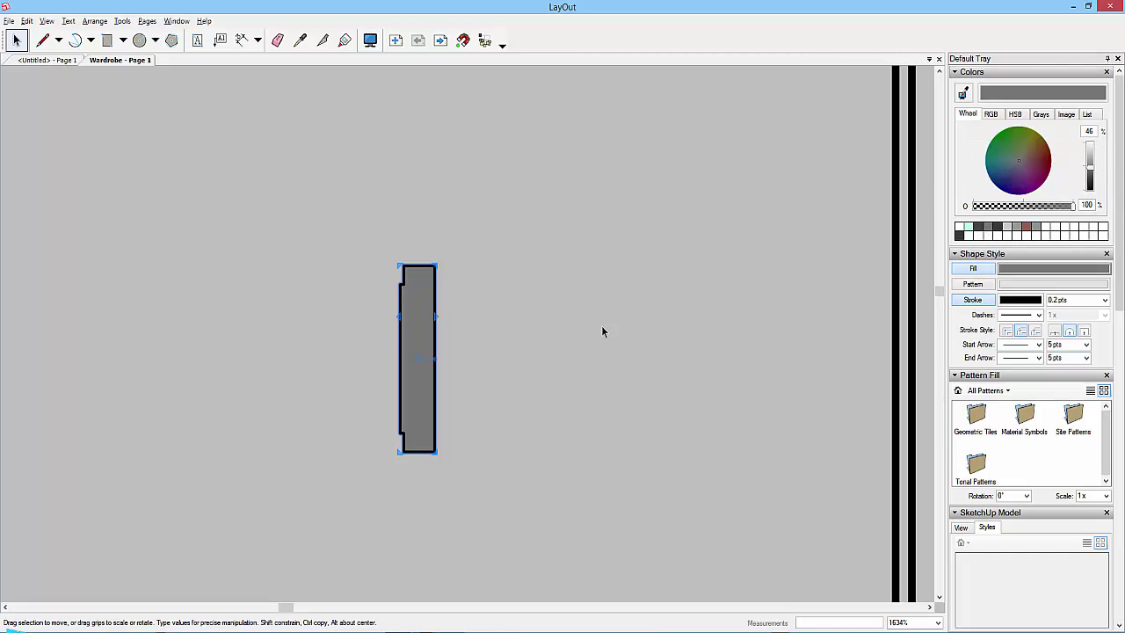
- Try the Black Lines 3 pattern on the backplate, and hatch it with Black Lines 1 at 45° rotation and 0.30x scale instead
click(973, 284)
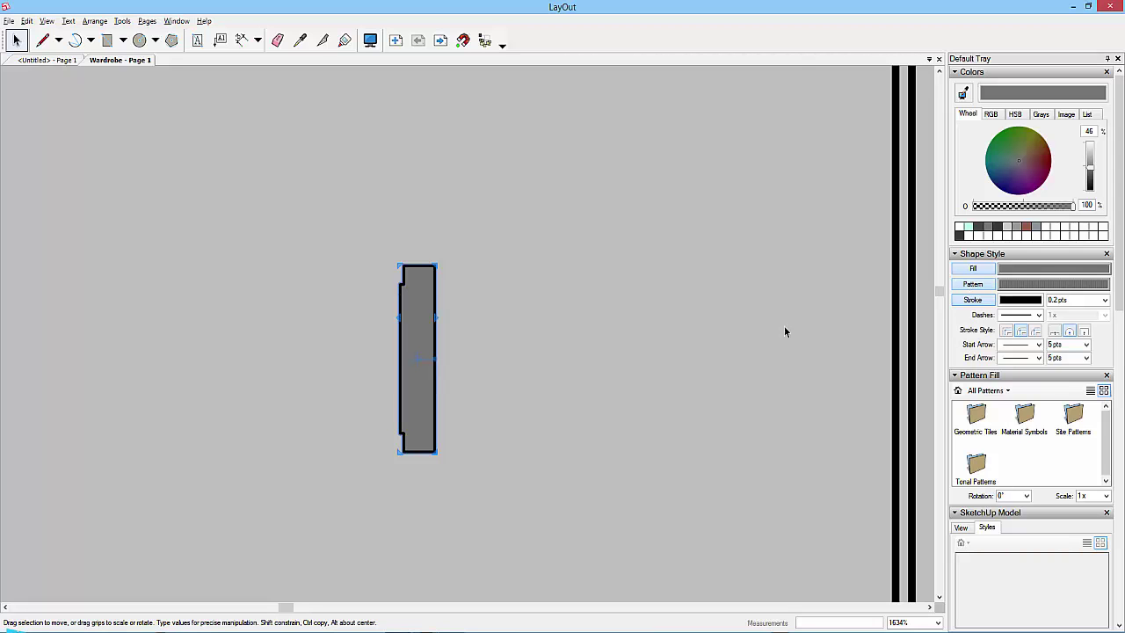
click(1038, 288)
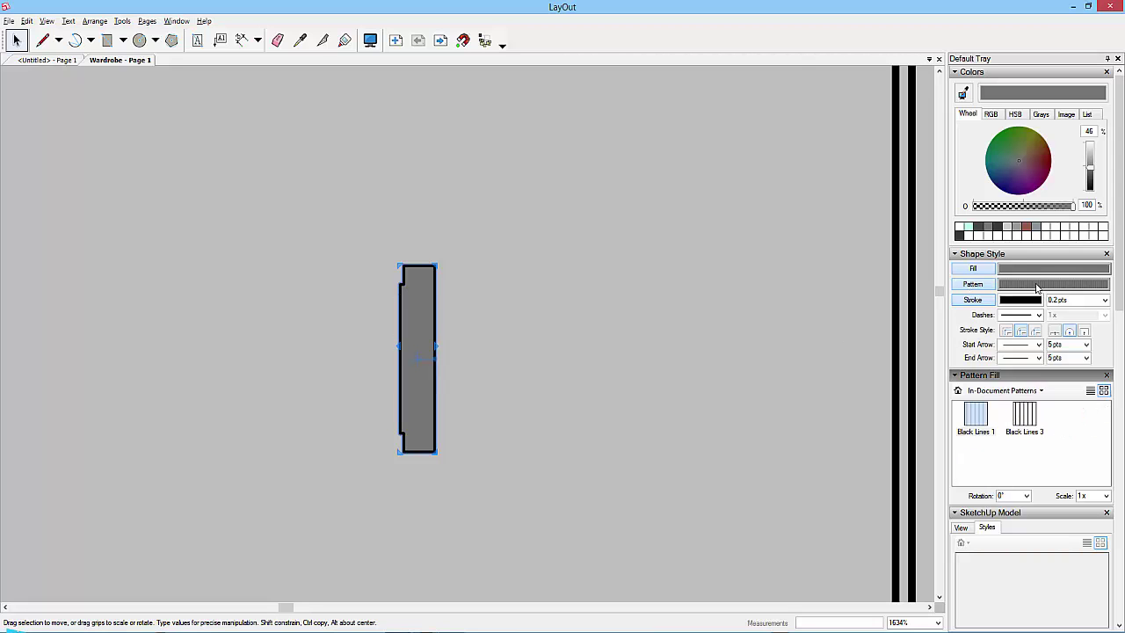
click(1023, 419)
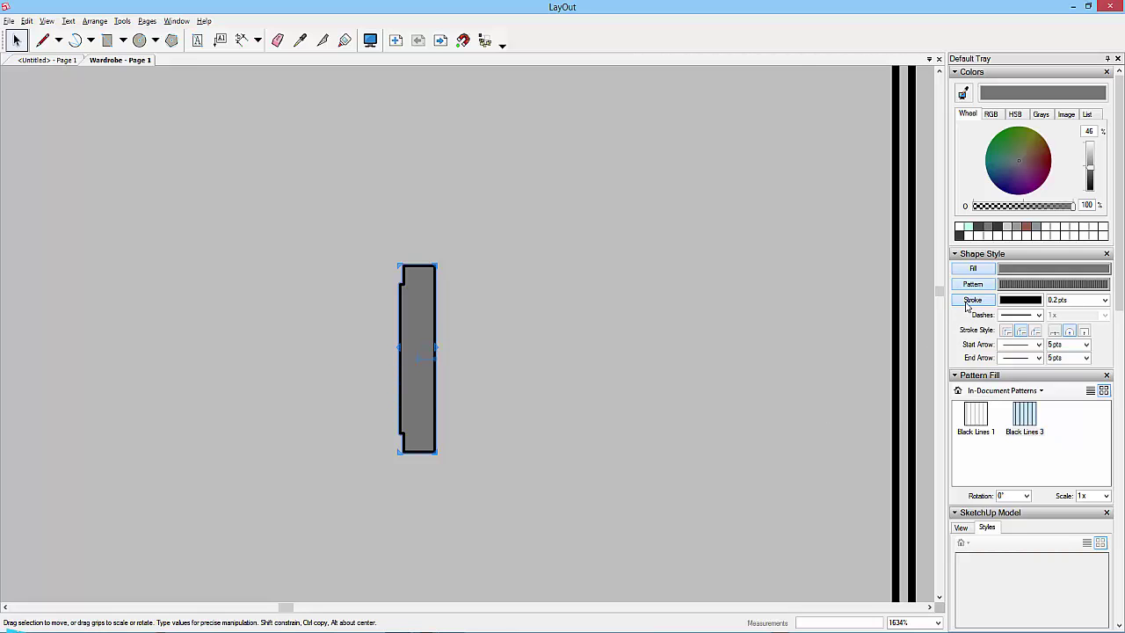
click(839, 351)
drag(882, 422, 418, 366)
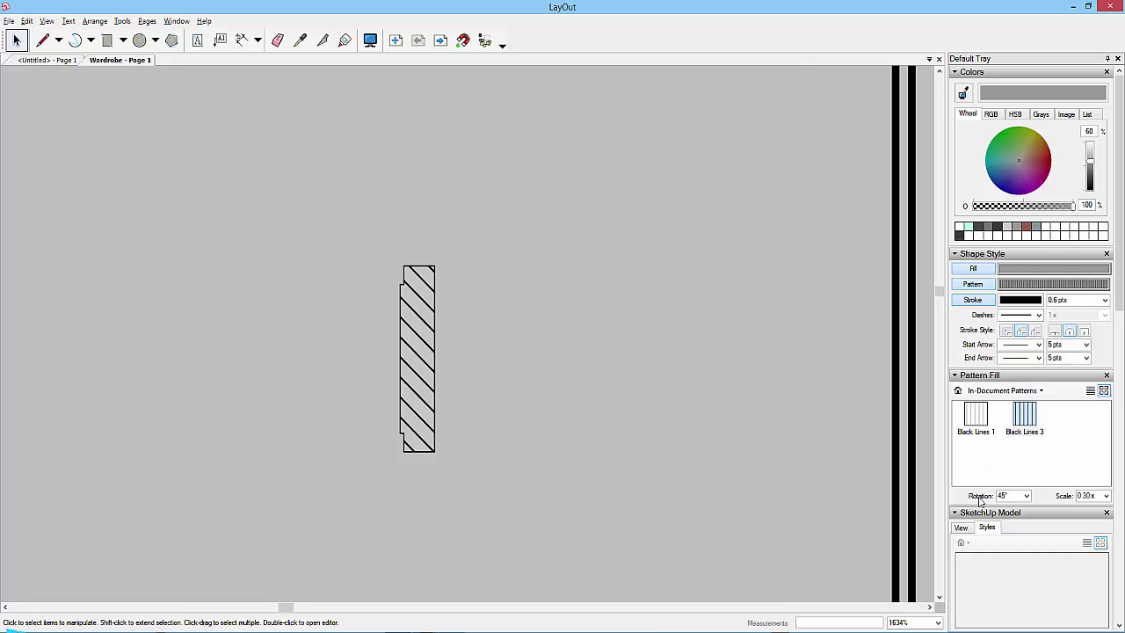
mouse_move(974, 422)
mouse_down()
mouse_move(402, 361)
mouse_move(420, 345)
mouse_up()
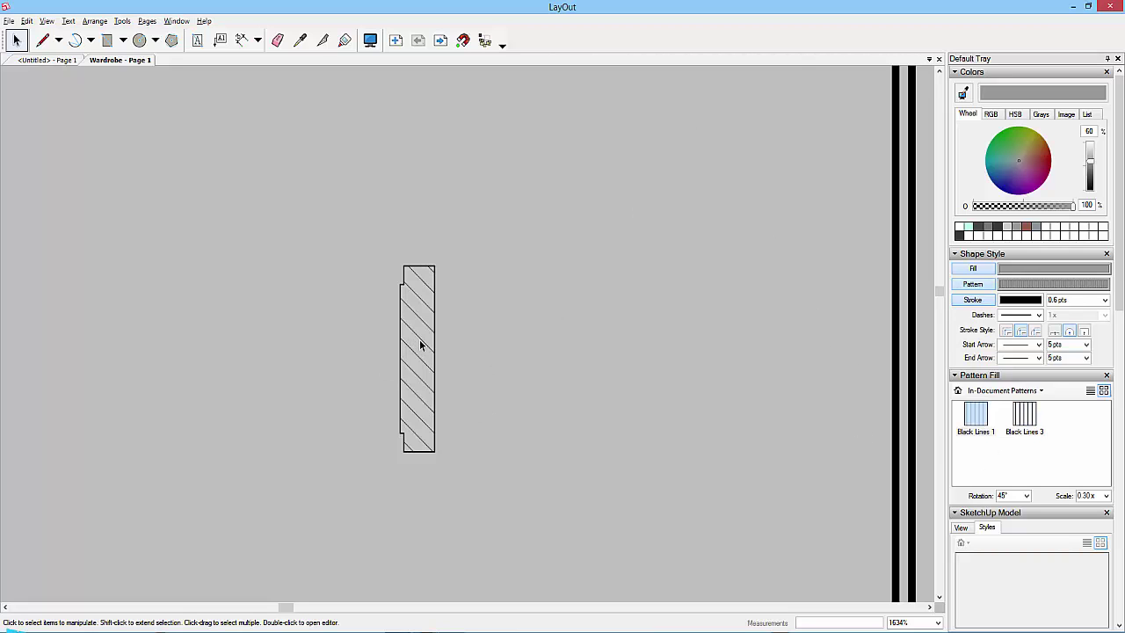
- Try moving the off-page section-cut linework onto the coloured section view
scroll(553, 356, down, 4)
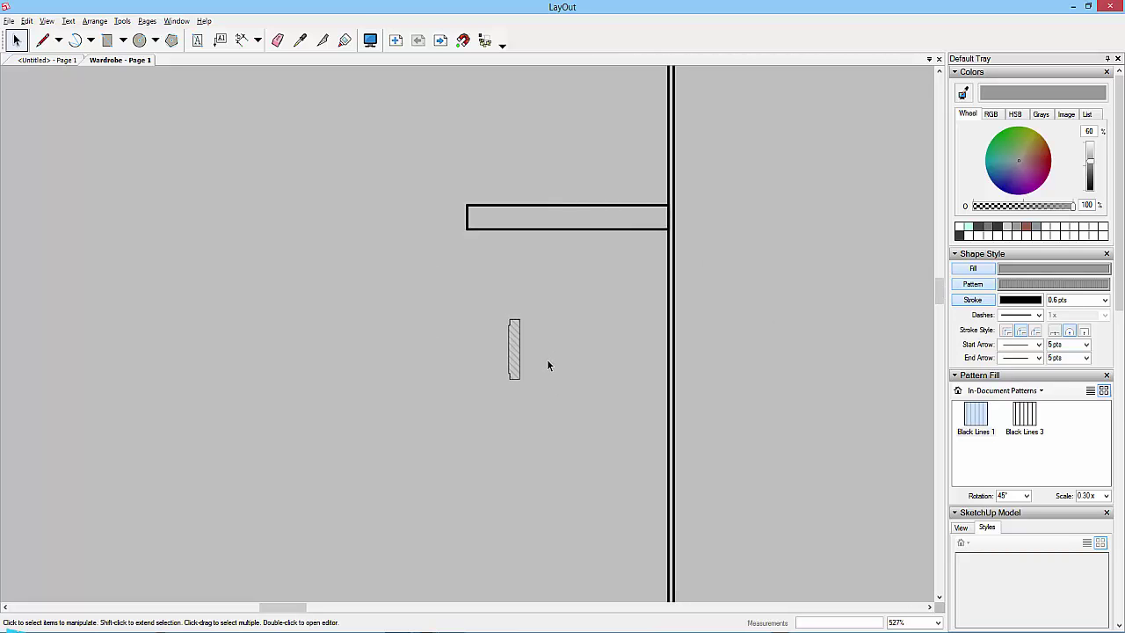
scroll(547, 359, down, 3)
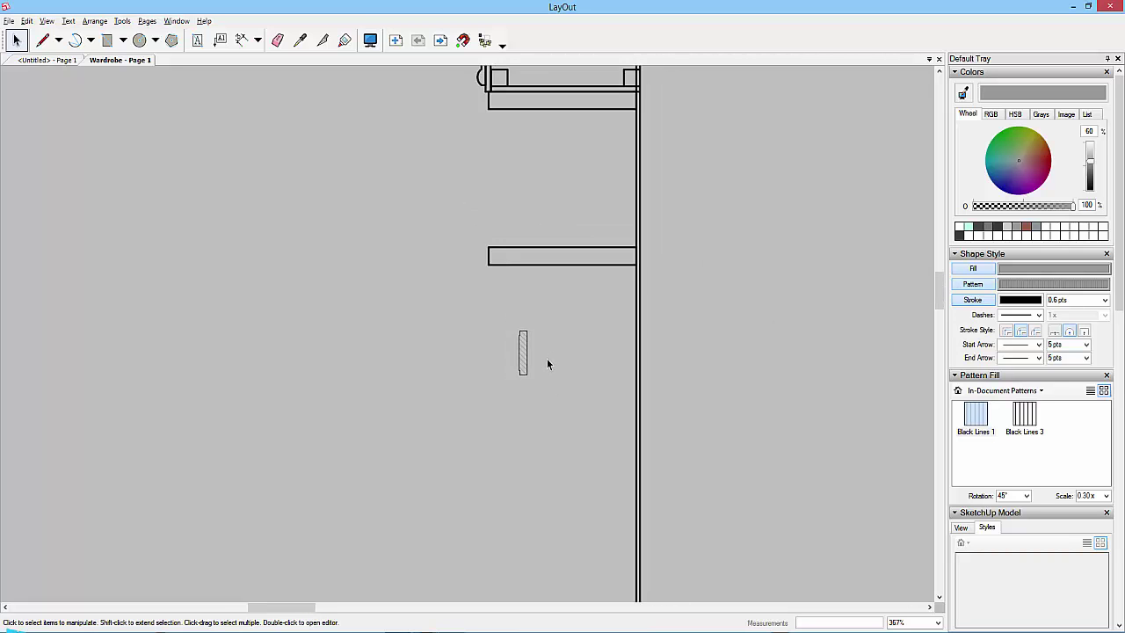
middle_drag(533, 407, 536, 326)
scroll(536, 331, down, 2)
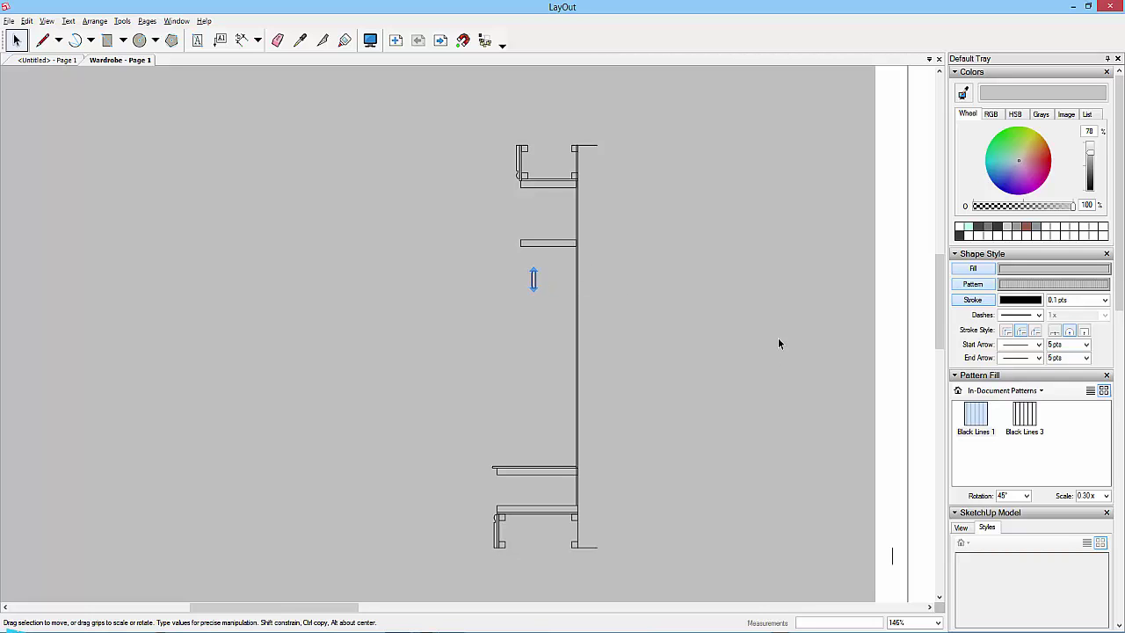
click(823, 241)
scroll(778, 289, down, 4)
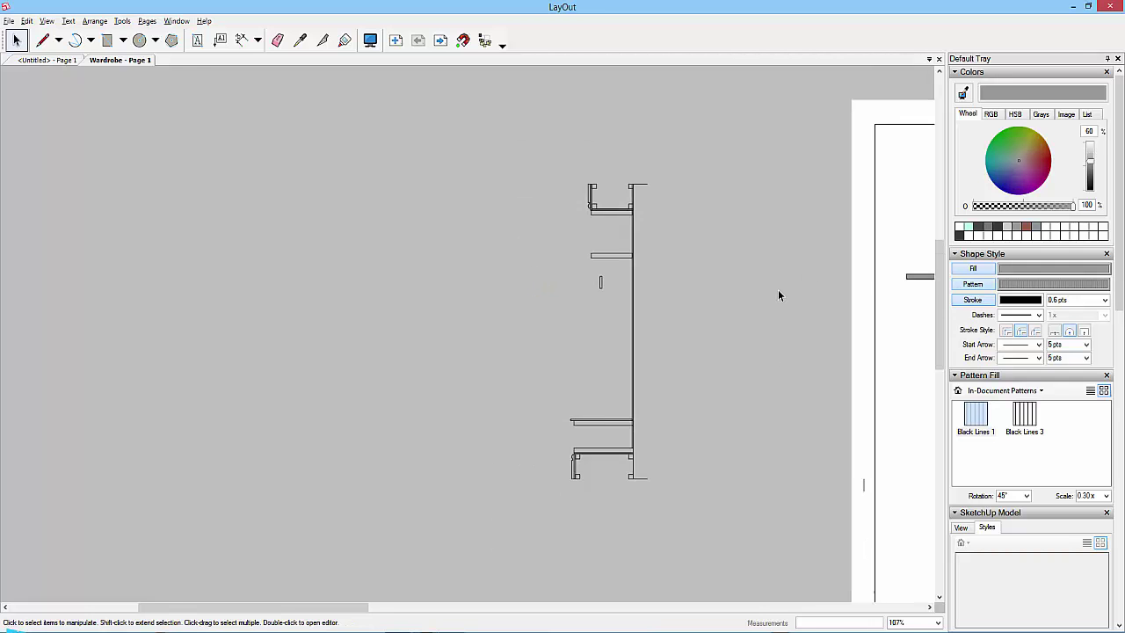
middle_drag(788, 368, 468, 341)
mouse_move(264, 105)
mouse_down()
mouse_move(378, 305)
mouse_move(443, 470)
mouse_move(431, 444)
mouse_up()
drag(1120, 264, 1123, 533)
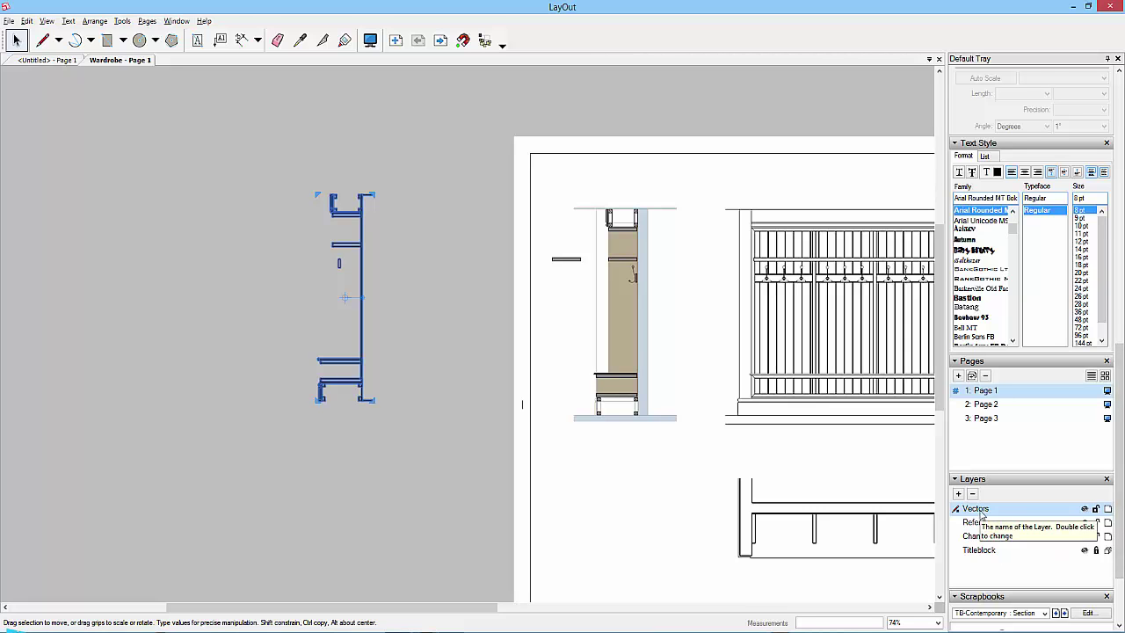
click(419, 410)
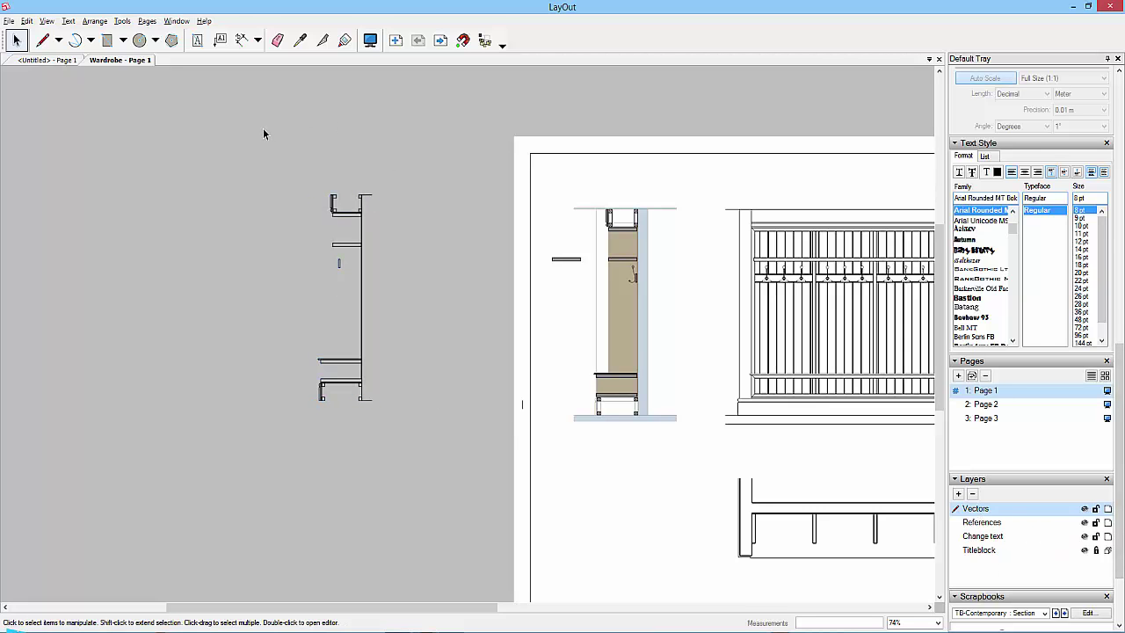
drag(283, 148, 378, 428)
mouse_move(358, 340)
mouse_down()
mouse_move(599, 383)
mouse_move(641, 387)
mouse_move(655, 371)
mouse_up()
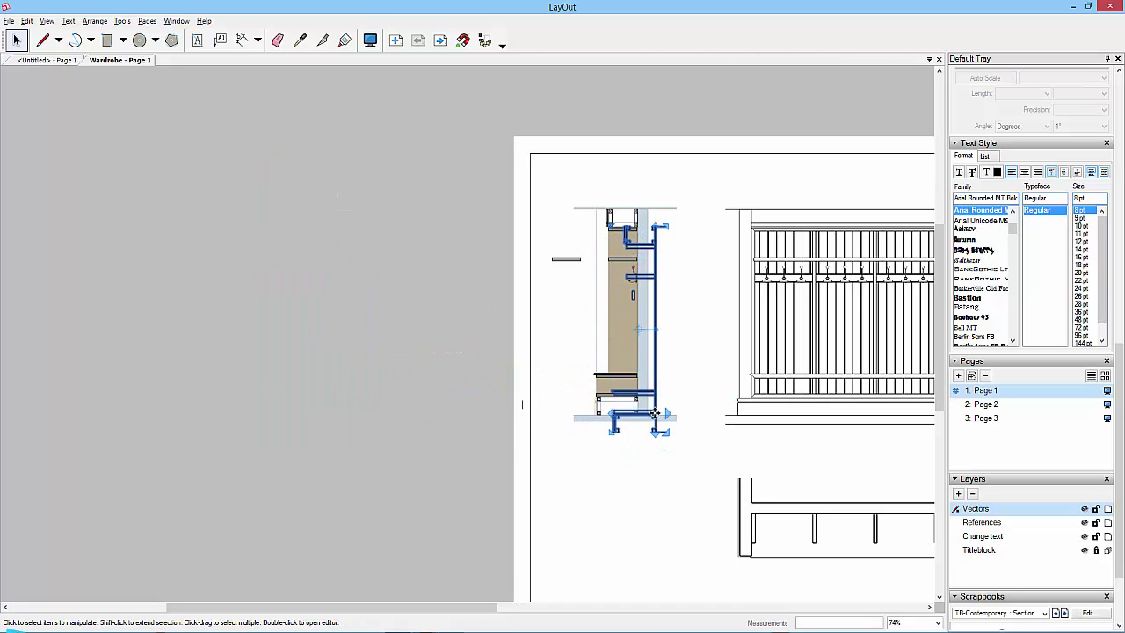
- Delete the leftover section-cut linework lying outside the page
scroll(641, 321, up, 3)
scroll(642, 319, up, 2)
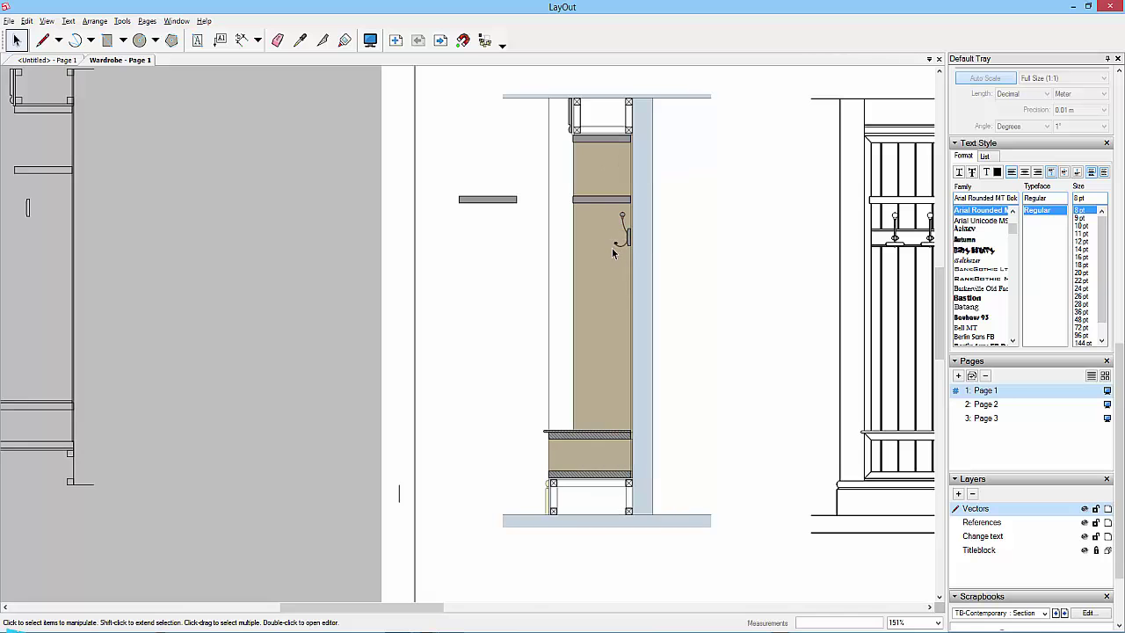
scroll(397, 270, down, 5)
scroll(395, 276, down, 1)
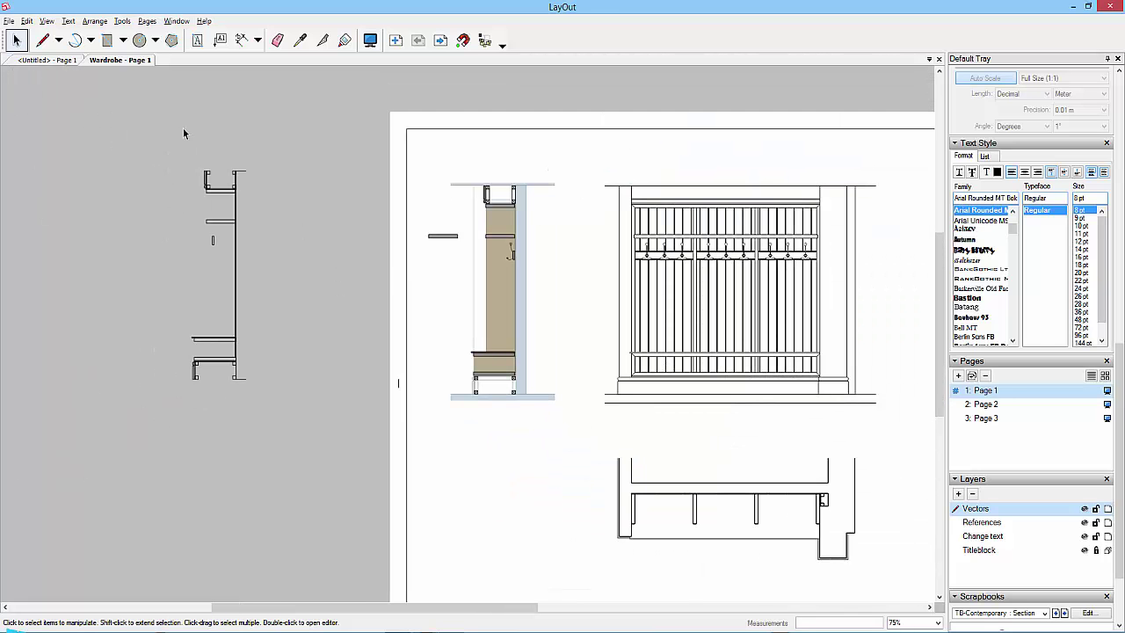
drag(183, 132, 294, 437)
key(Delete)
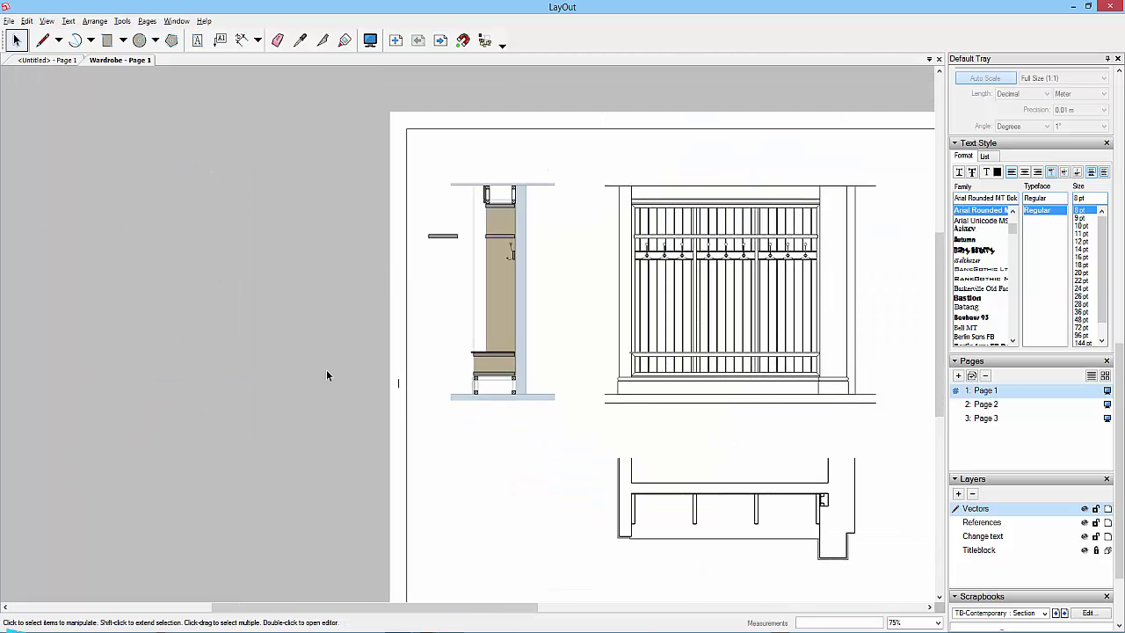
- Delete the stray backplate line at the page edge and the spare hatched shelf beside the section view
click(398, 383)
key(Delete)
middle_drag(493, 450, 411, 452)
drag(314, 171, 380, 255)
key(Delete)
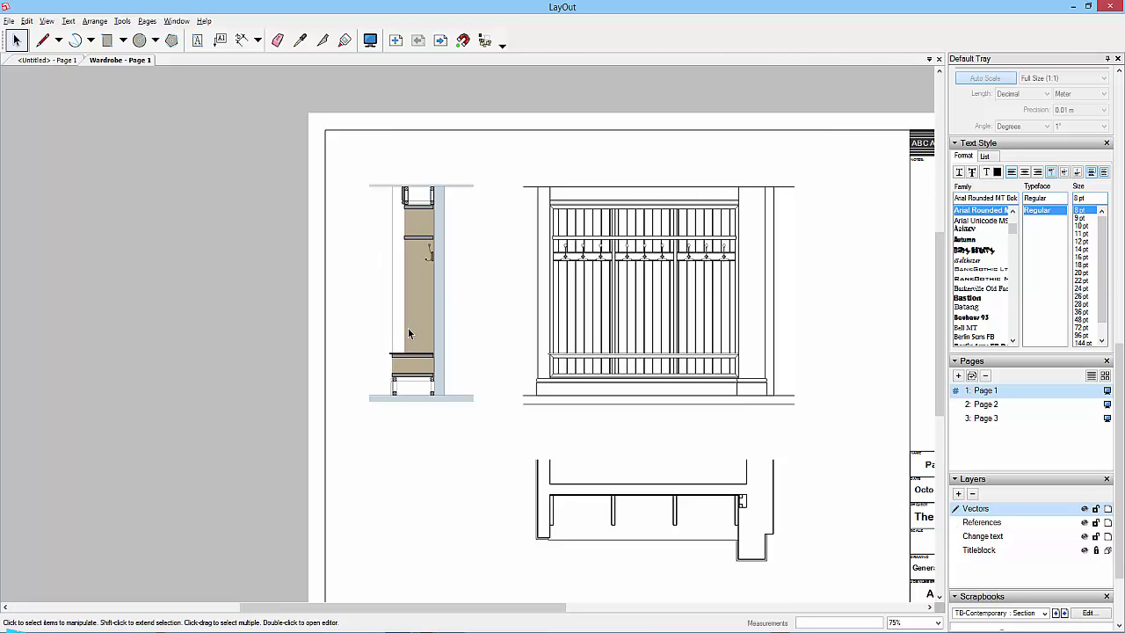
middle_drag(728, 396, 666, 393)
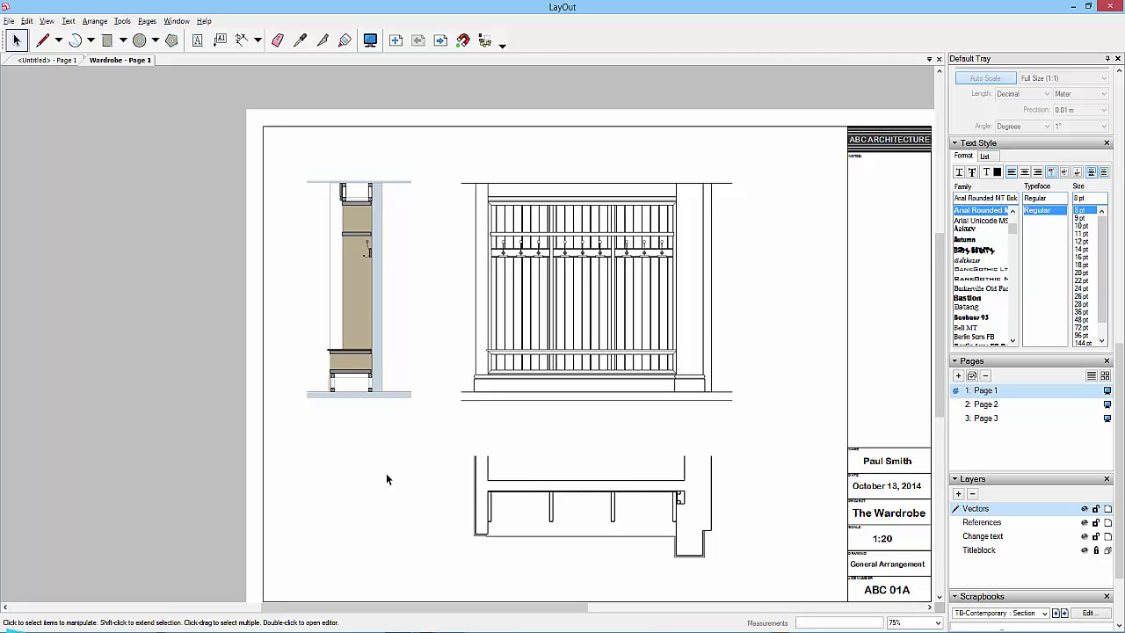
- Place a copy of the section's grey hatched shelf shape just above the plan view
scroll(678, 484, down, 1)
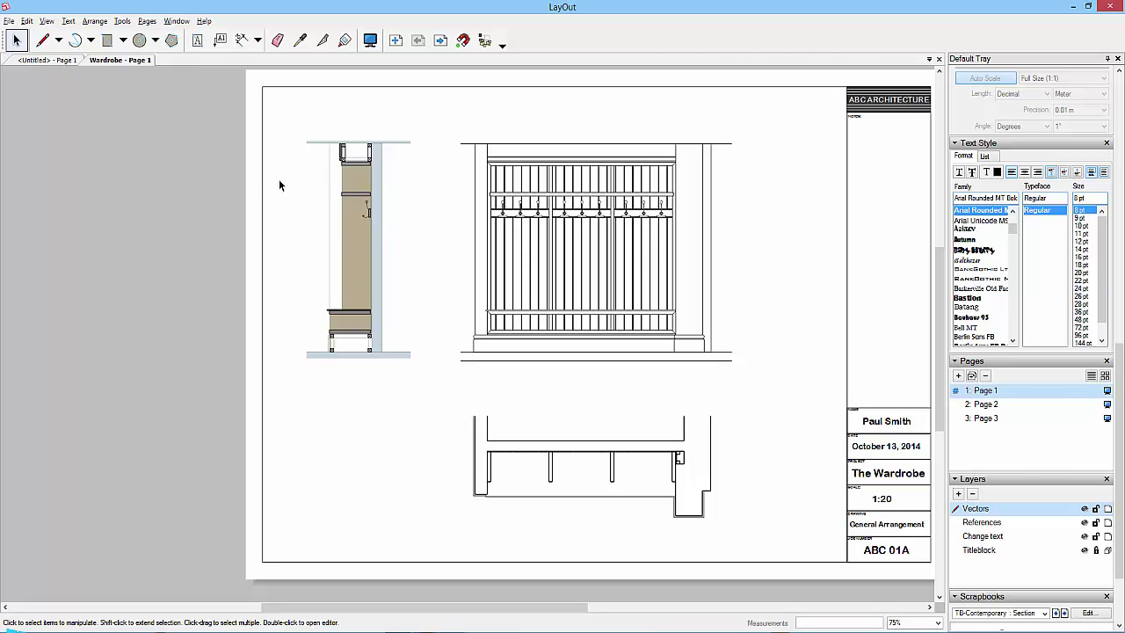
drag(269, 178, 508, 410)
click(550, 420)
scroll(550, 419, up, 5)
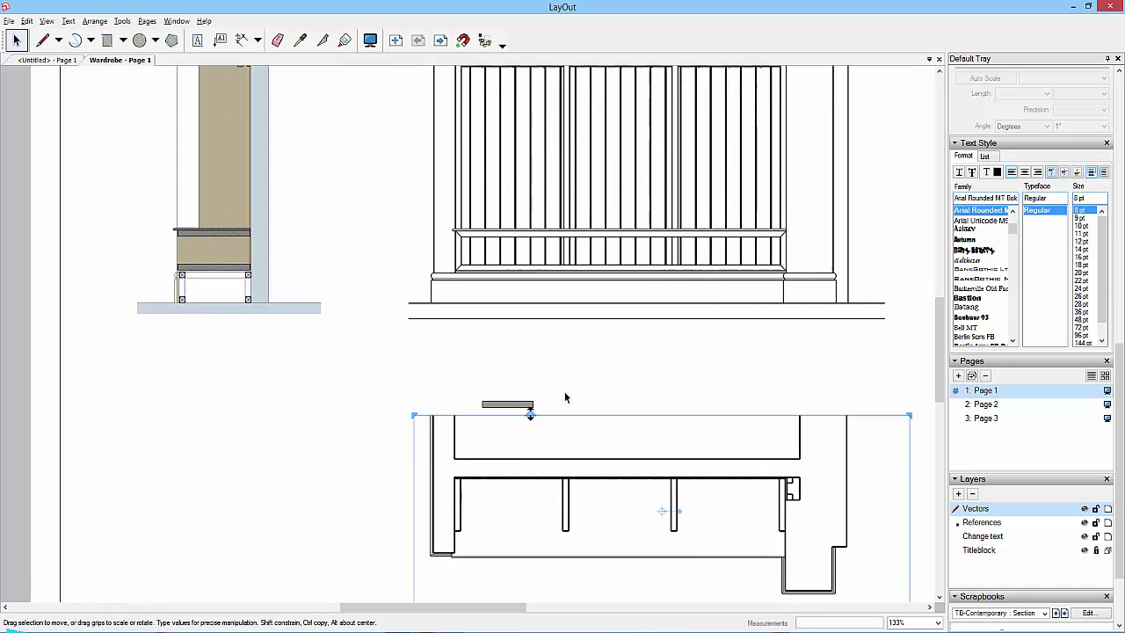
click(466, 299)
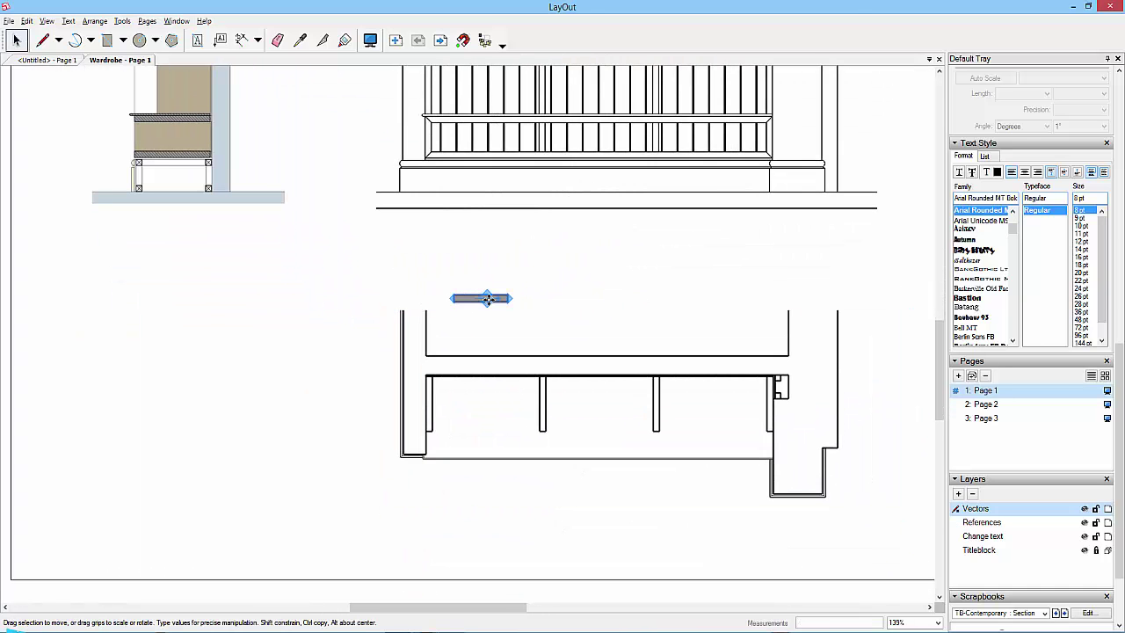
scroll(487, 298, up, 2)
- Rotate the copied shelf shape to stand upright and use it to fill the plan's four vertical dividers
drag(497, 297, 478, 229)
click(510, 320)
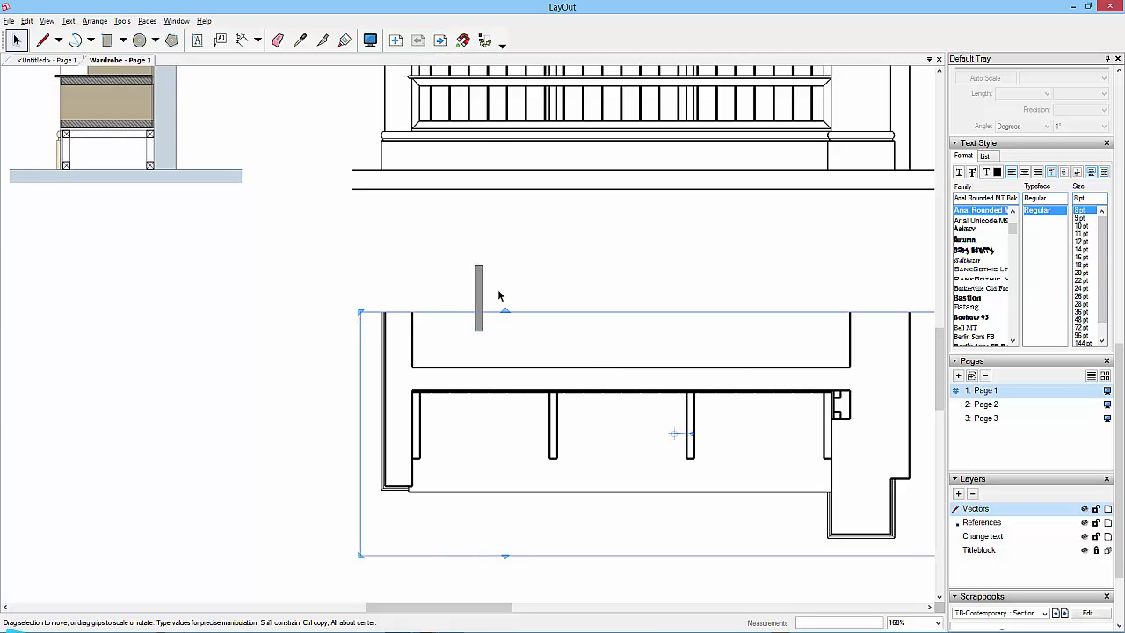
click(480, 295)
drag(481, 295, 824, 403)
scroll(228, 381, down, 5)
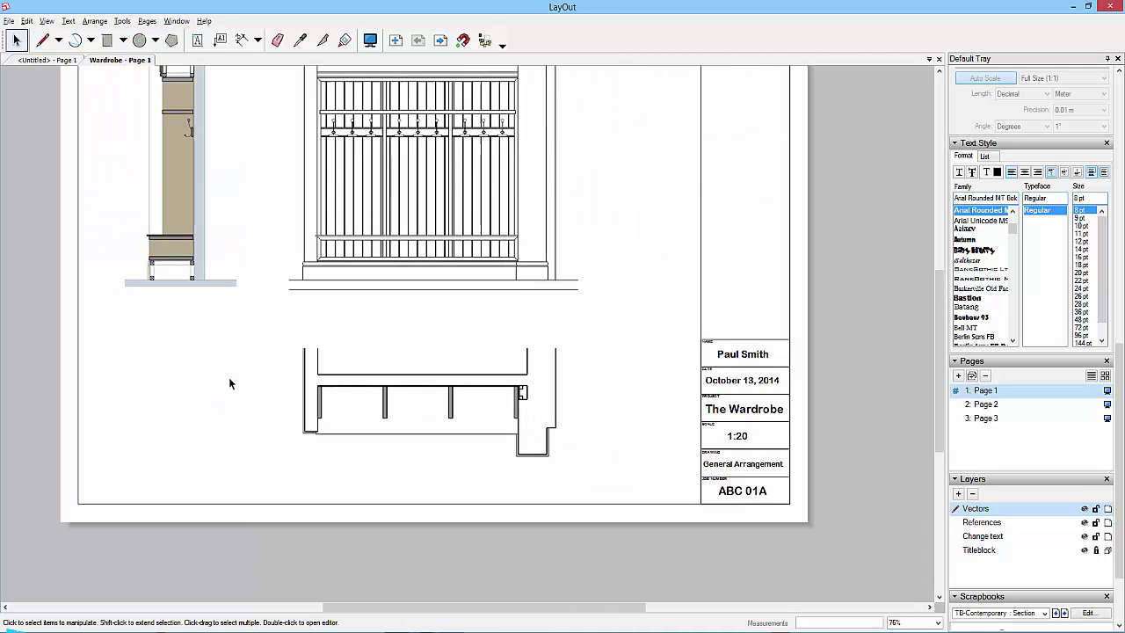
- Apply the Architectural Design Style to the front elevation viewport
click(580, 198)
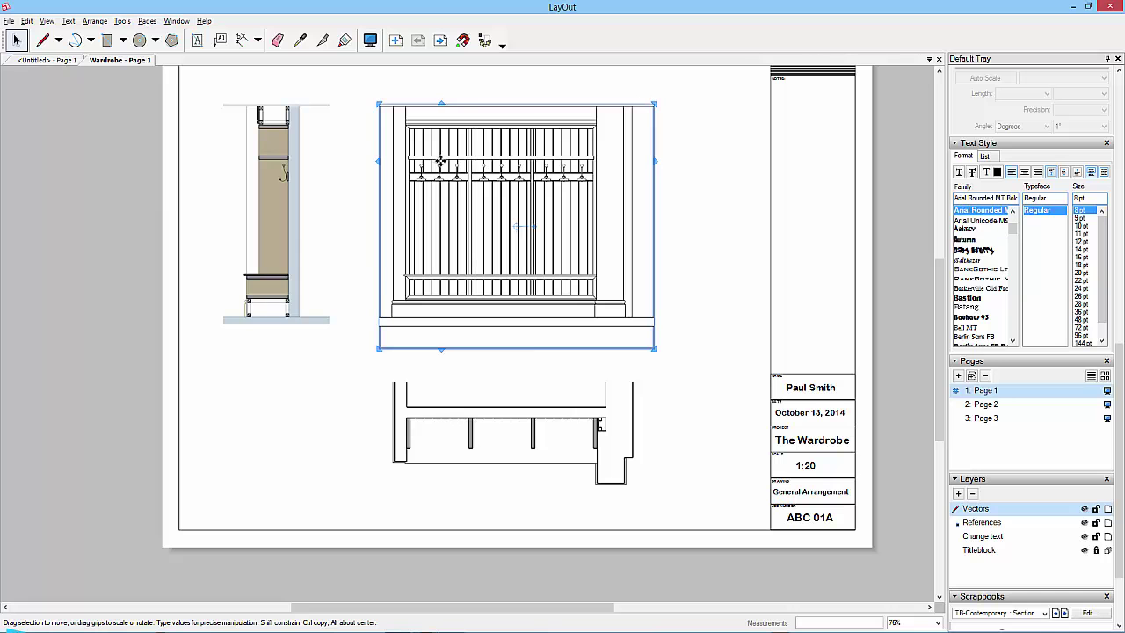
drag(1121, 369, 1122, 212)
drag(1106, 323, 1106, 336)
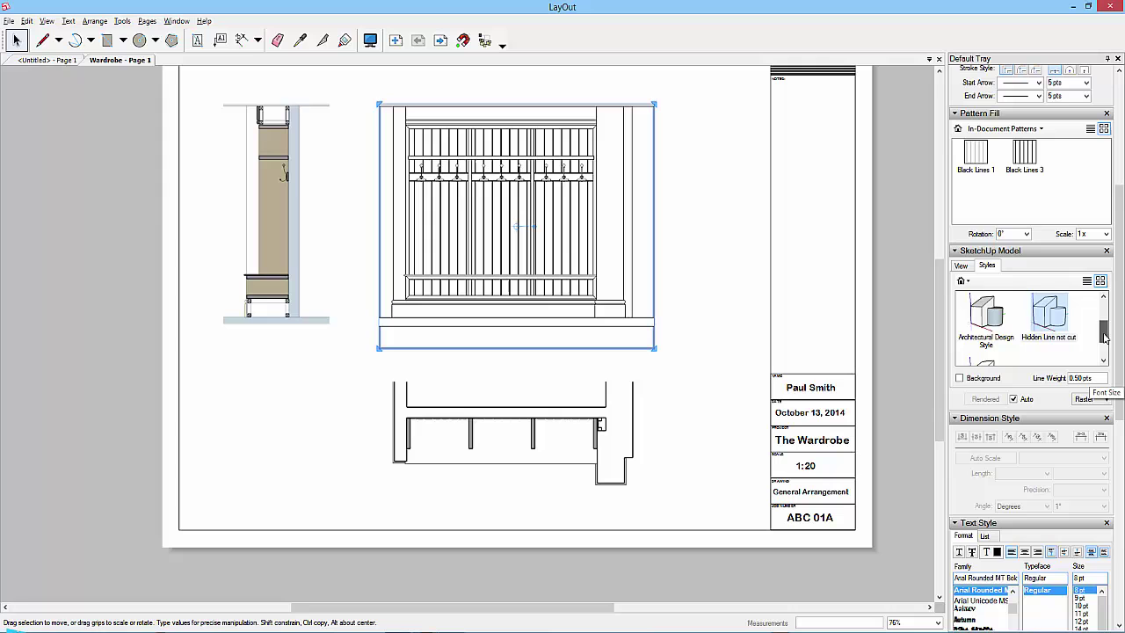
click(986, 324)
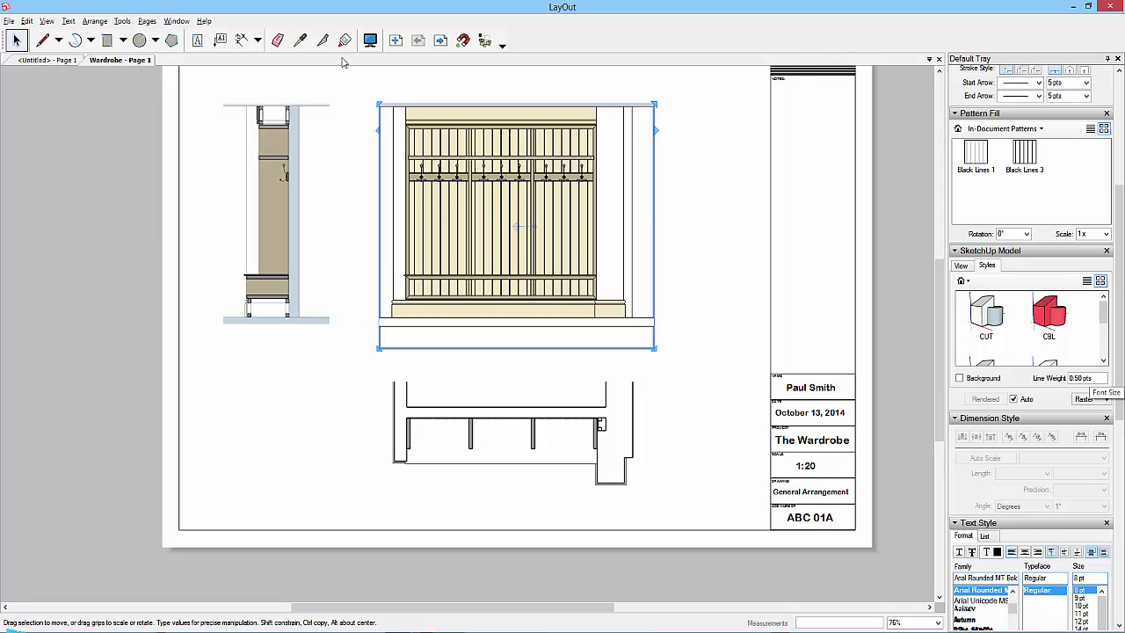
click(893, 232)
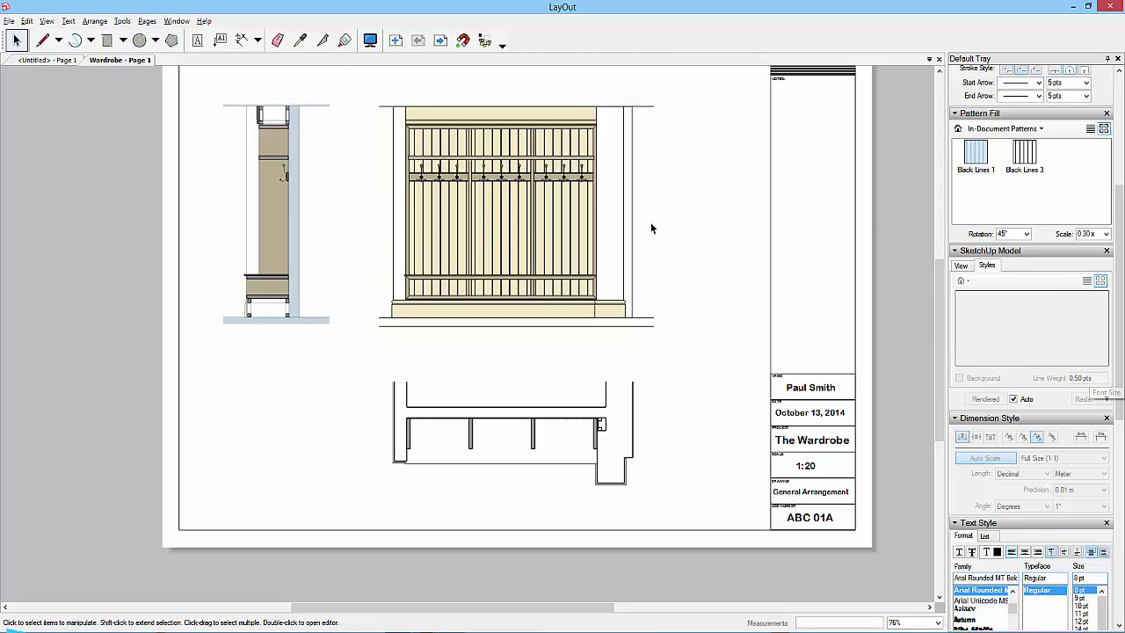
scroll(651, 229, down, 1)
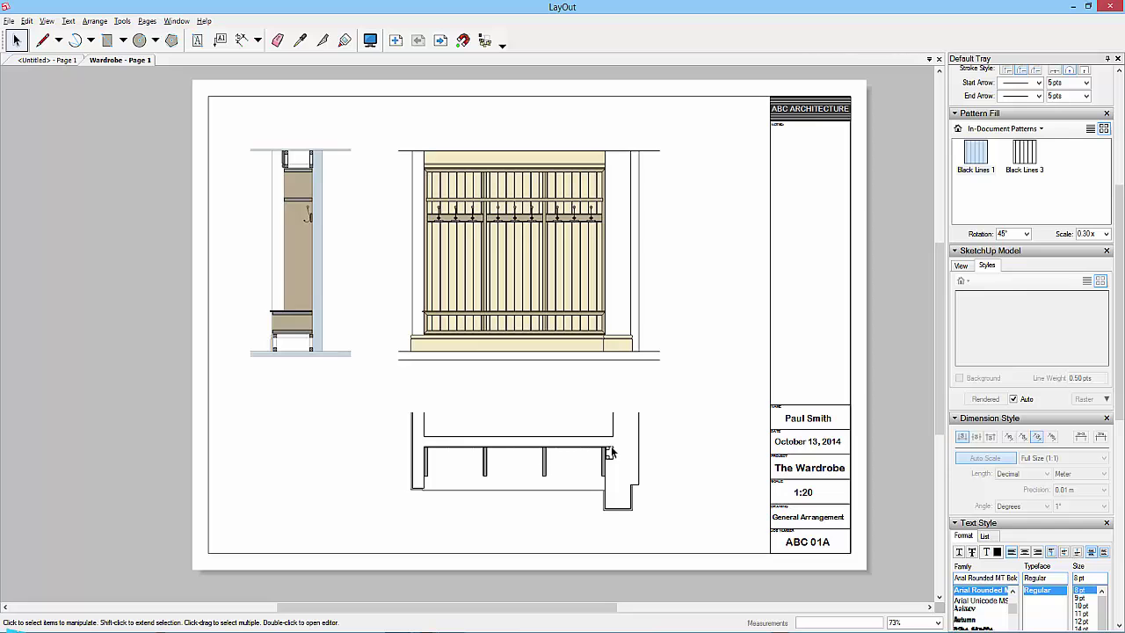
- Set the plan viewport's line weight to 0.10 pts
scroll(603, 454, up, 5)
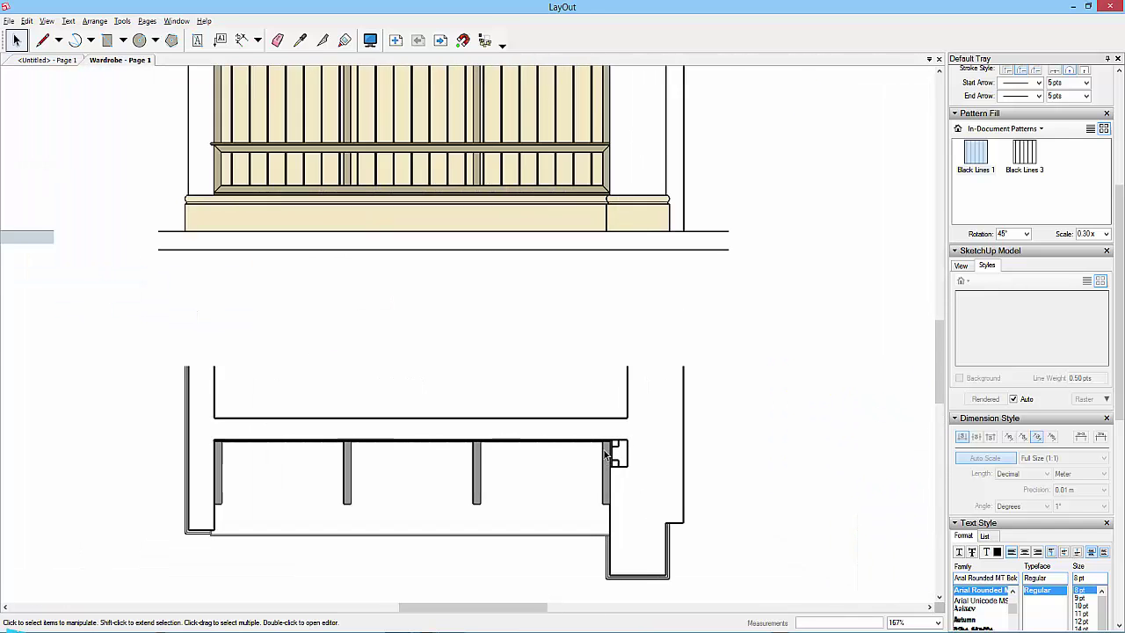
click(633, 398)
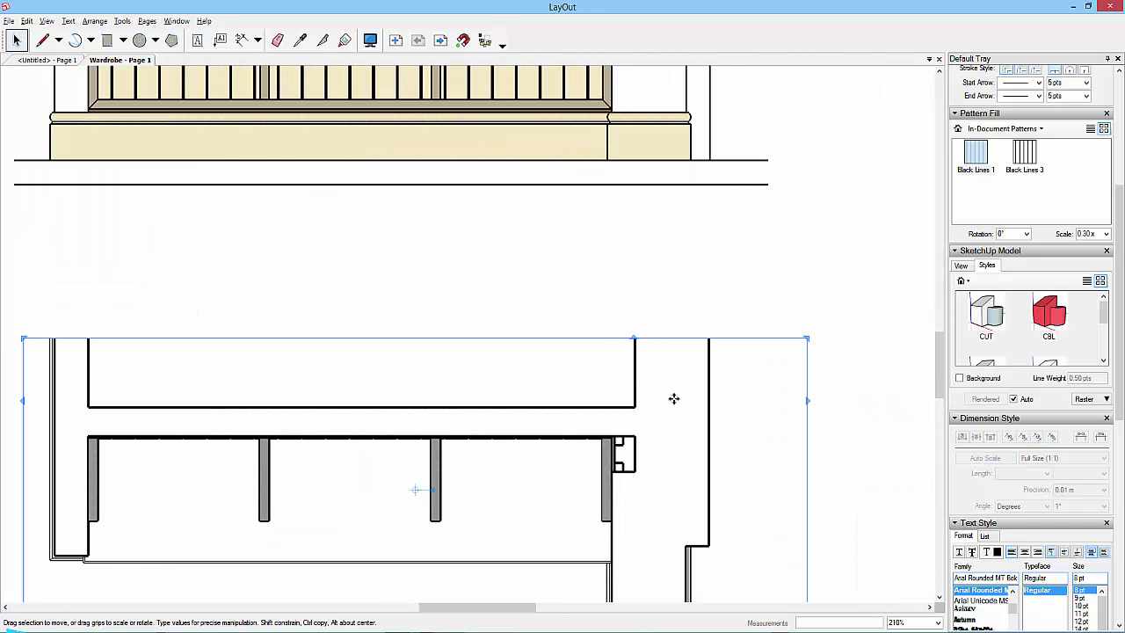
click(1078, 378)
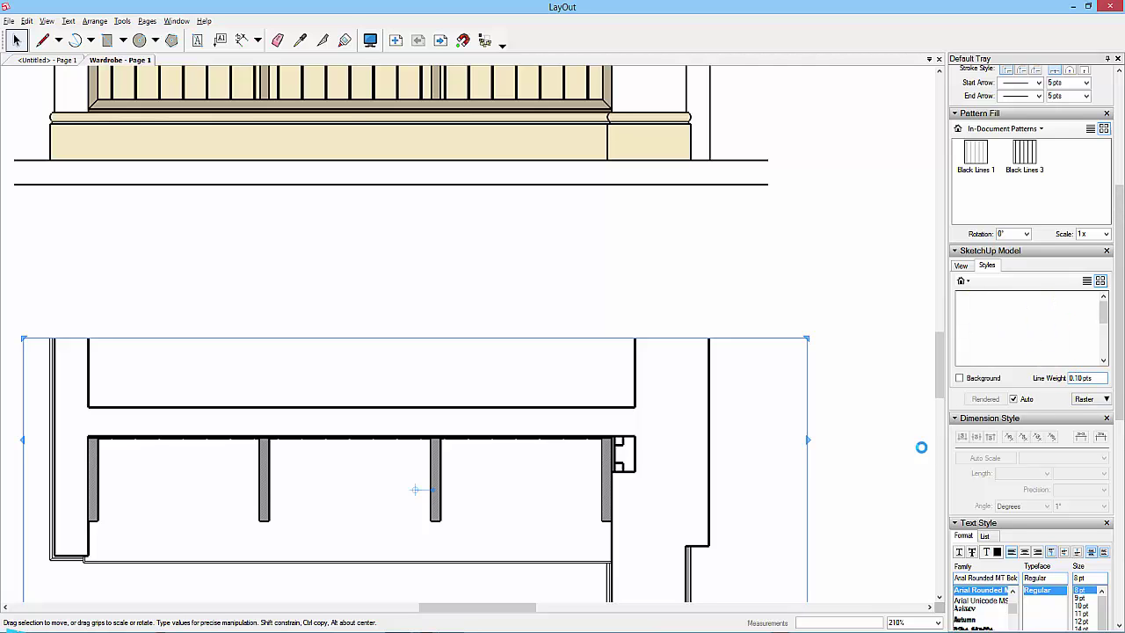
click(849, 428)
scroll(686, 462, down, 2)
scroll(686, 466, down, 1)
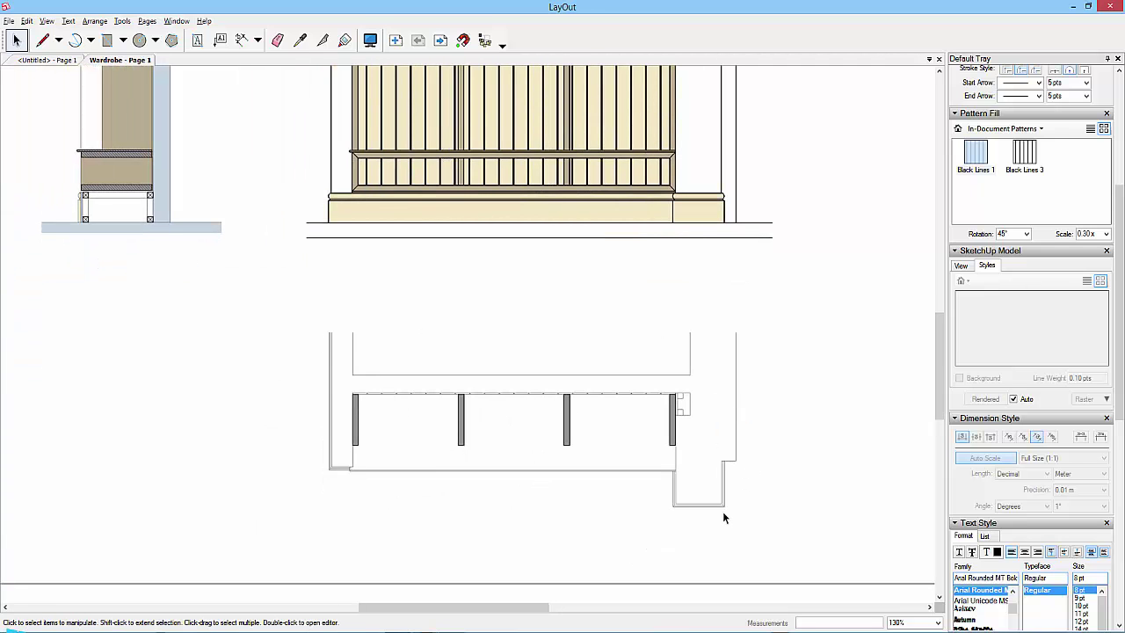
scroll(645, 350, down, 3)
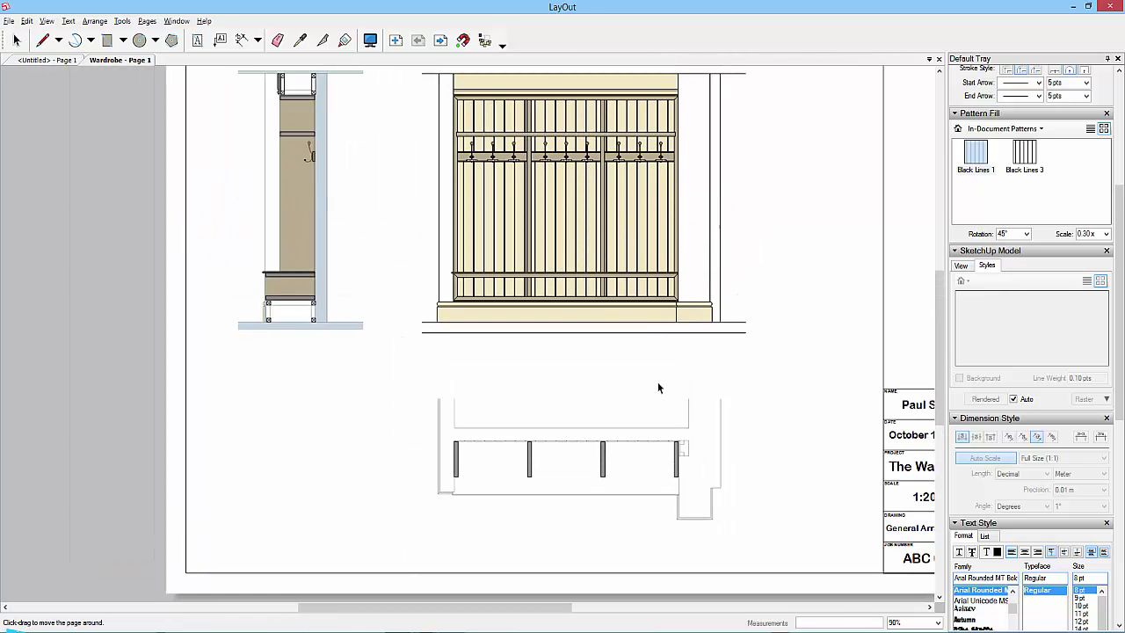
scroll(751, 267, up, 1)
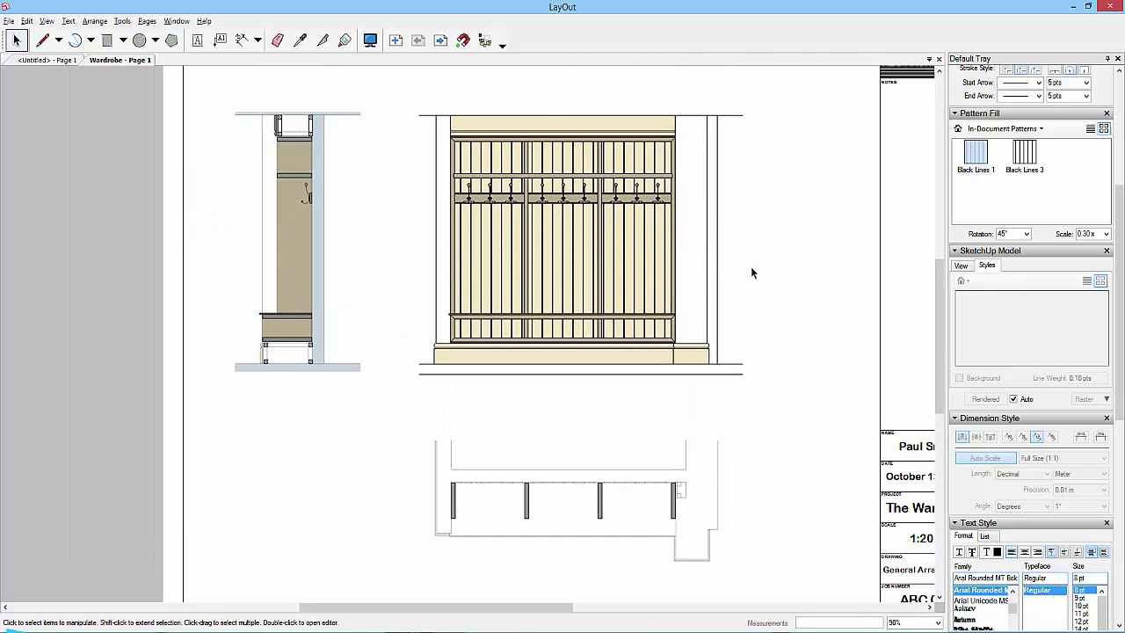